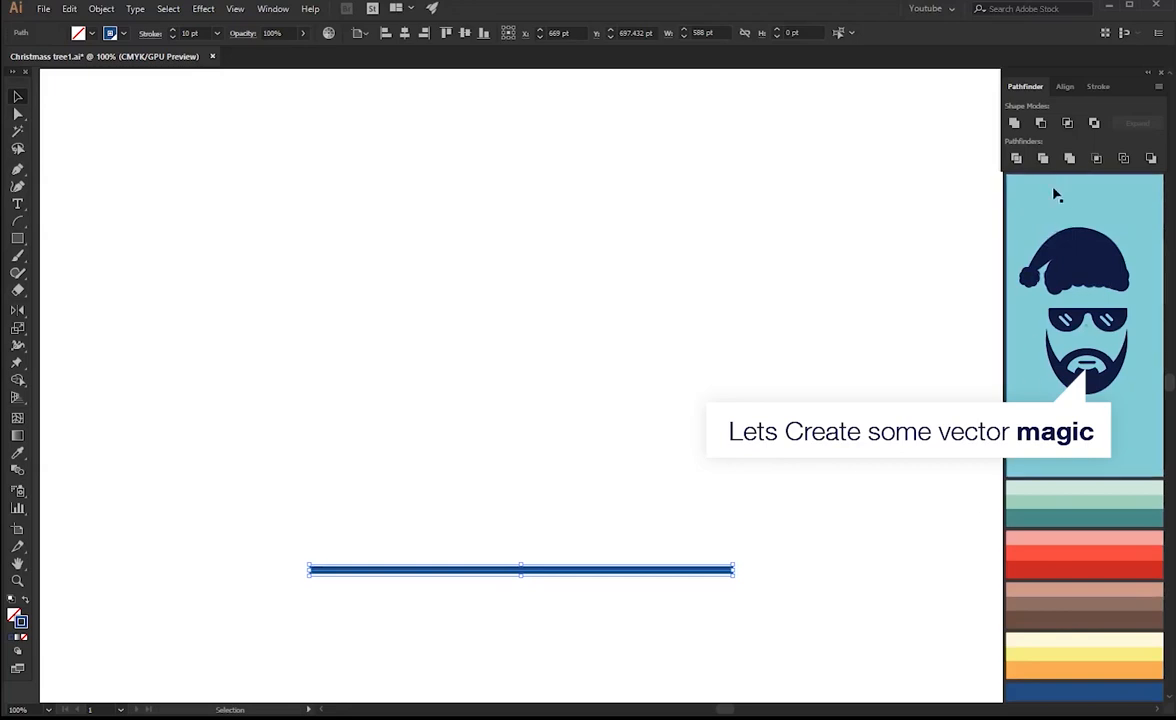
Give the selected horizontal line round caps in the stroke settings and deselect it.
click(1099, 87)
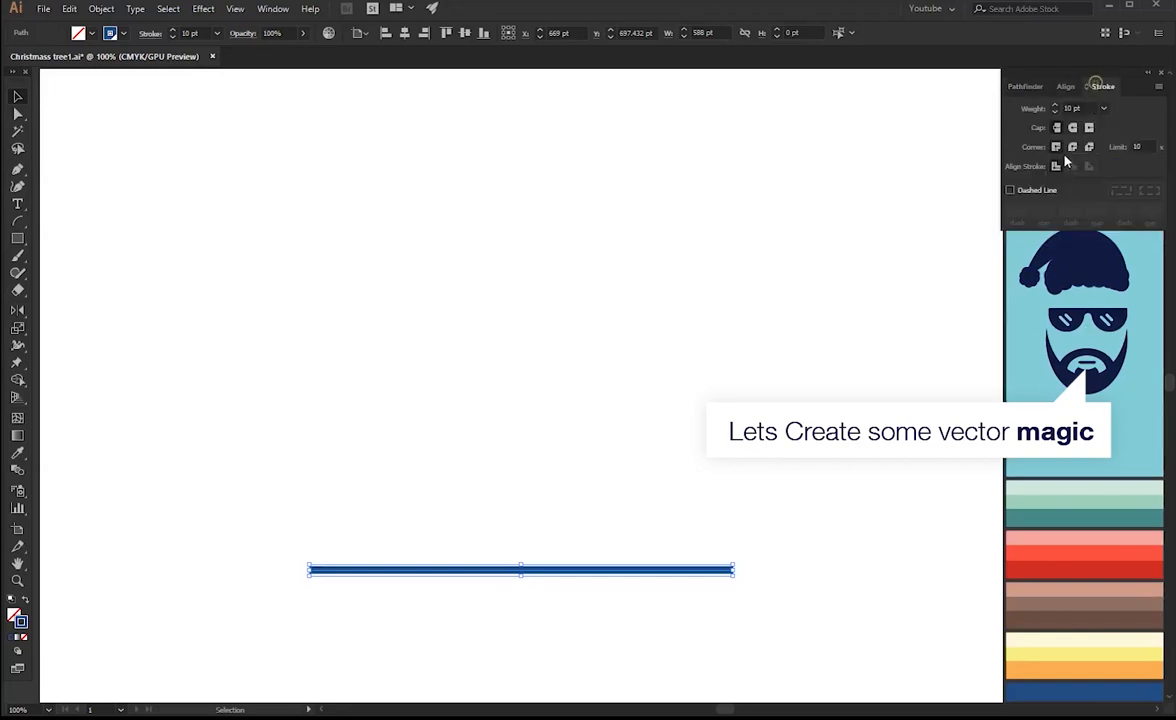
click(1025, 86)
click(790, 202)
Copy the line above itself, shorten the copy symmetrically to 372 pt, and repeat it upward for three evenly spaced short lines.
drag(457, 480, 543, 520)
click(541, 453)
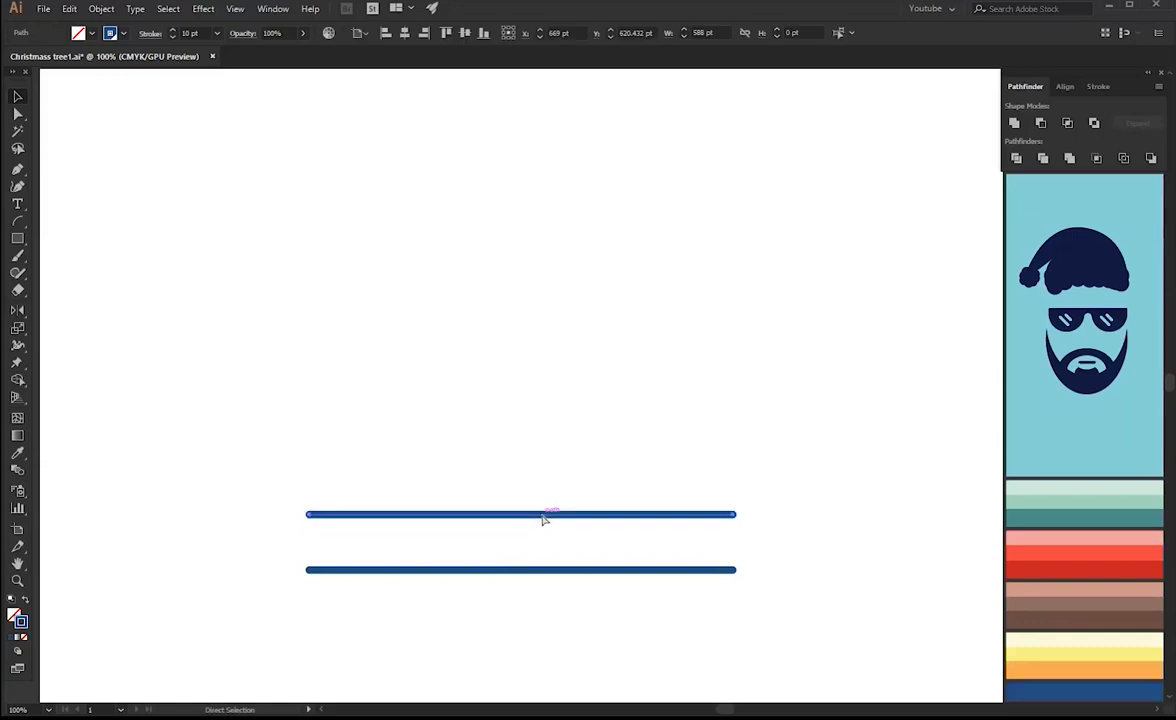
drag(736, 514, 630, 452)
key(ctrl+d)
click(677, 420)
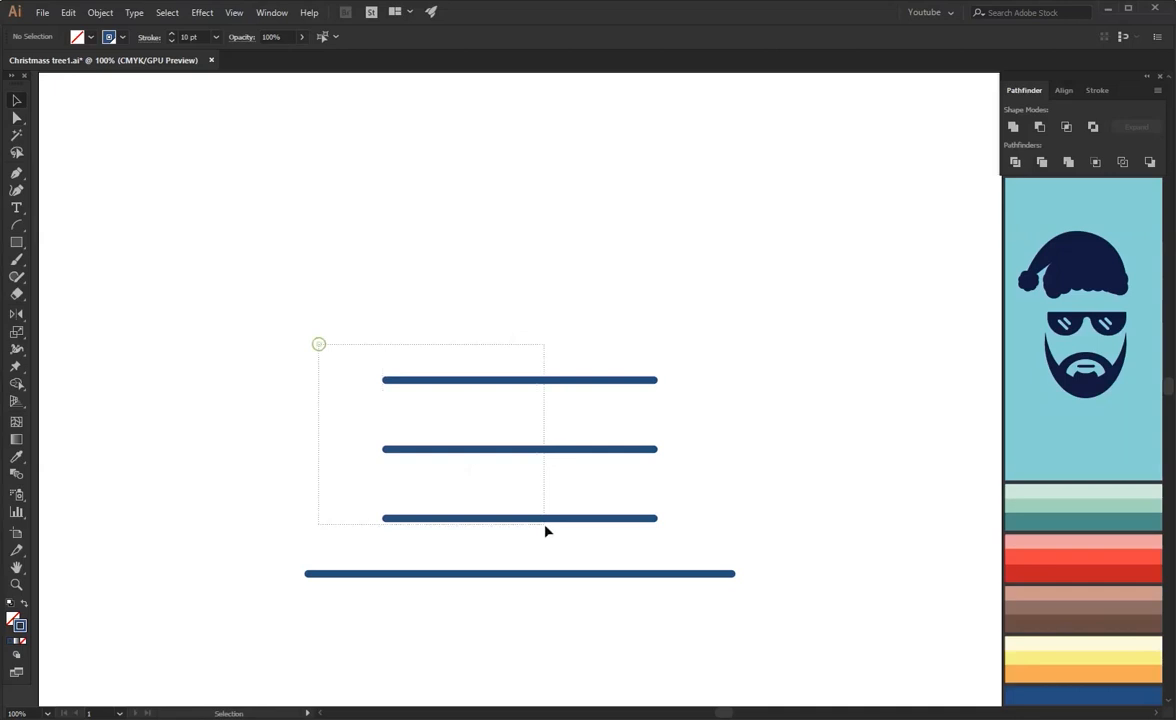
Apply a Zig Zag effect to the three short lines with 10 pt absolute size, 9 ridges per segment and smooth points.
drag(545, 530, 520, 507)
click(196, 14)
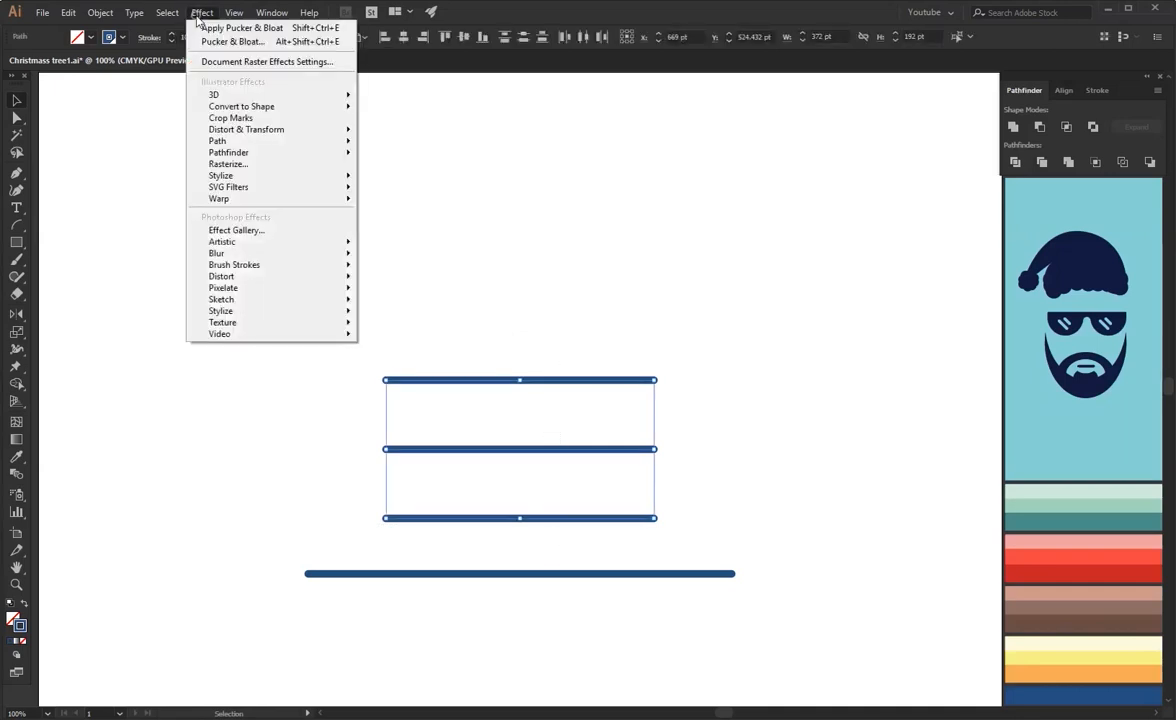
mouse_move(340, 129)
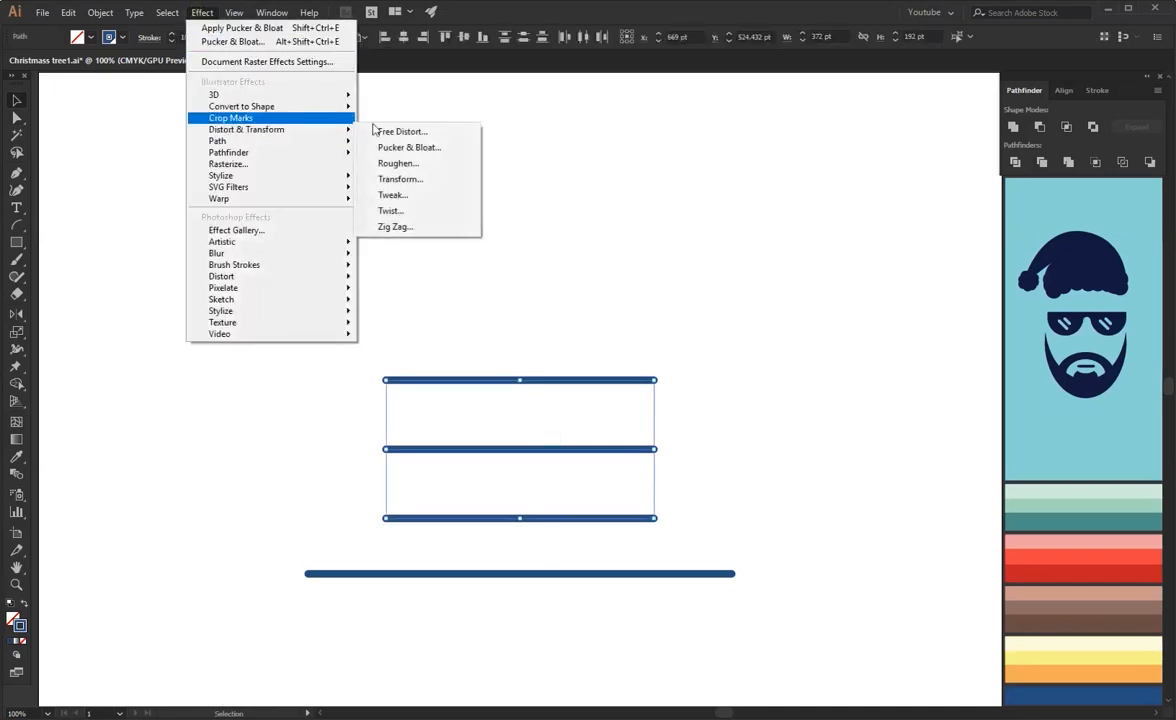
click(396, 227)
click(902, 688)
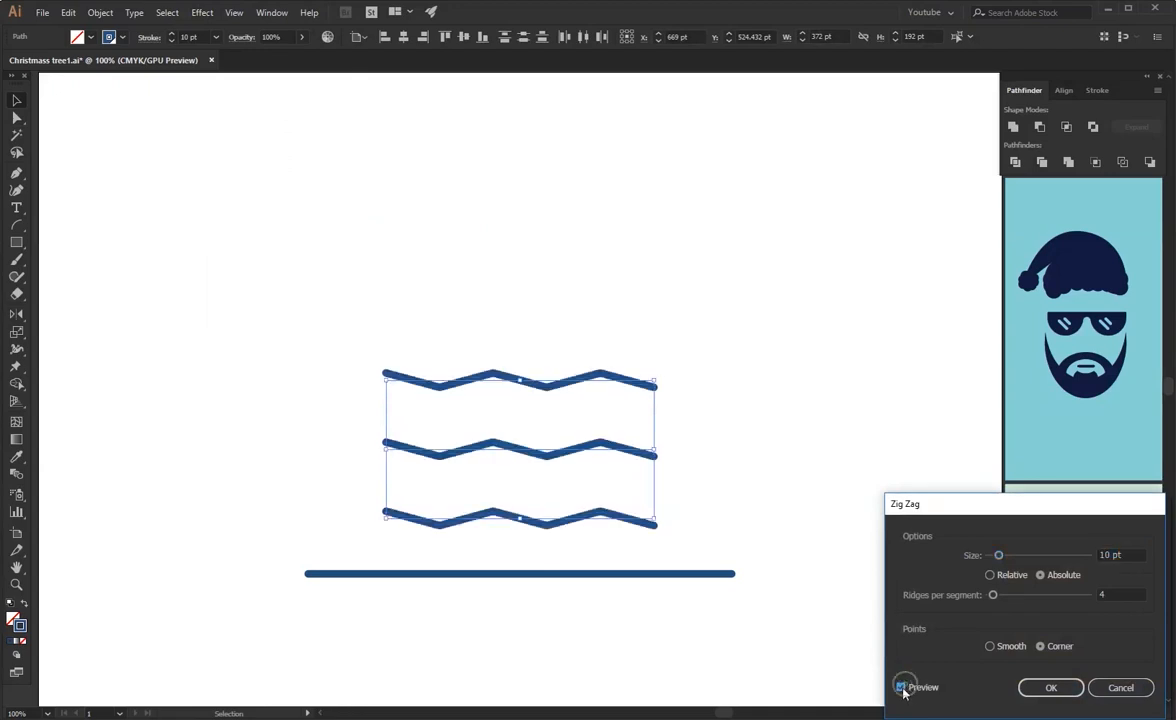
click(1010, 647)
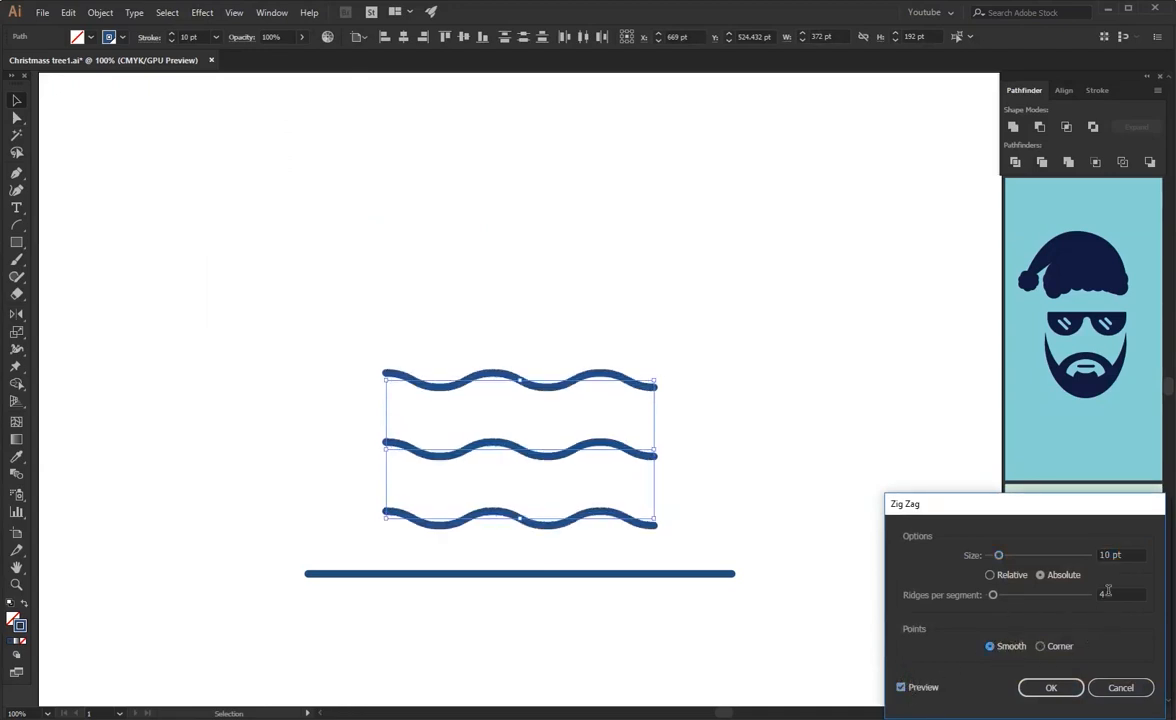
text(9)
key(Tab)
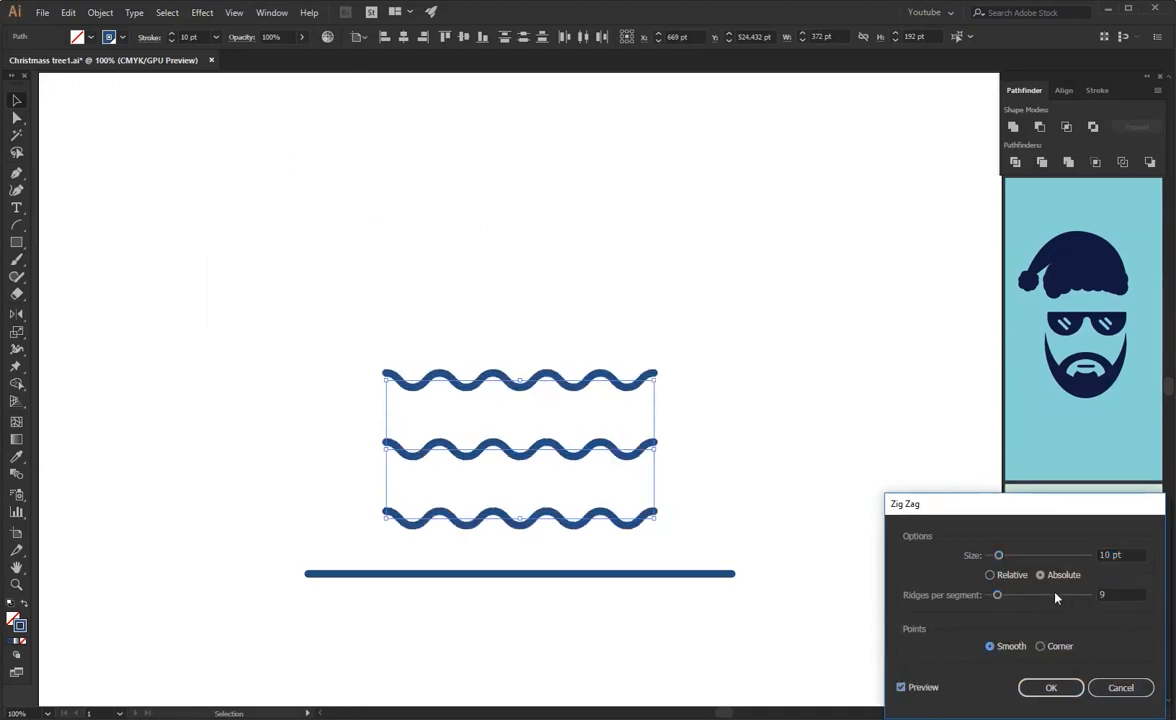
click(1051, 688)
Expand the appearance of the three wavy lines and move them straight up, farther from the ground line.
click(110, 17)
click(150, 181)
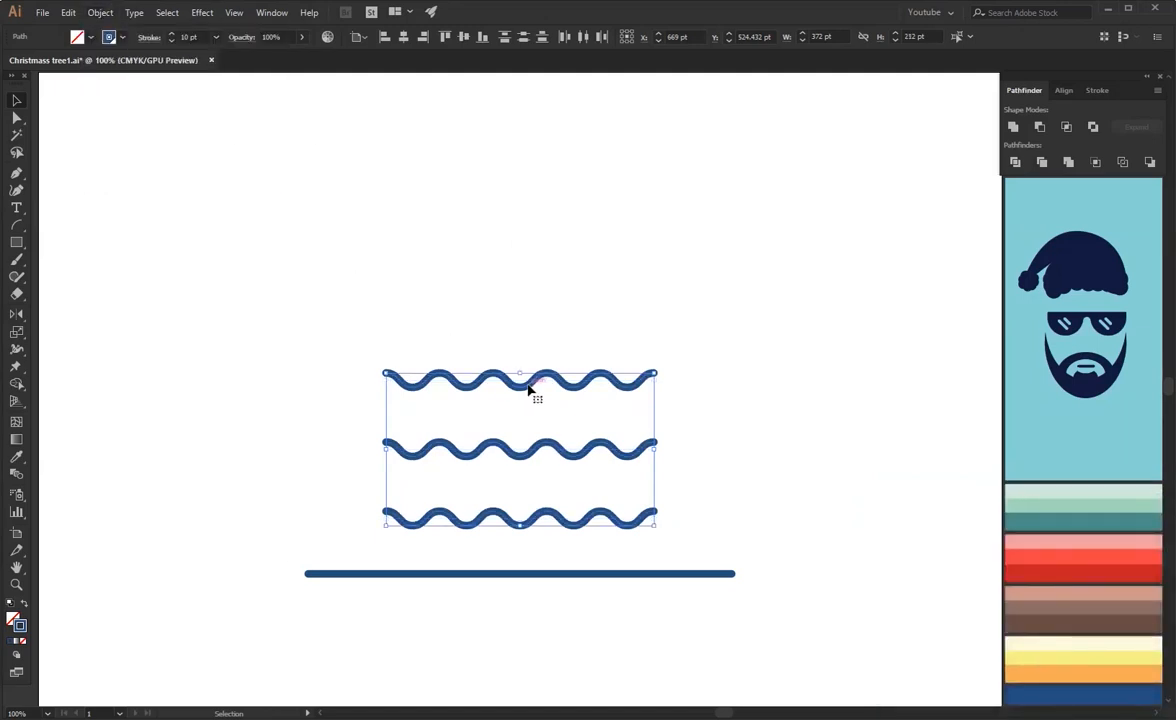
drag(530, 388, 538, 323)
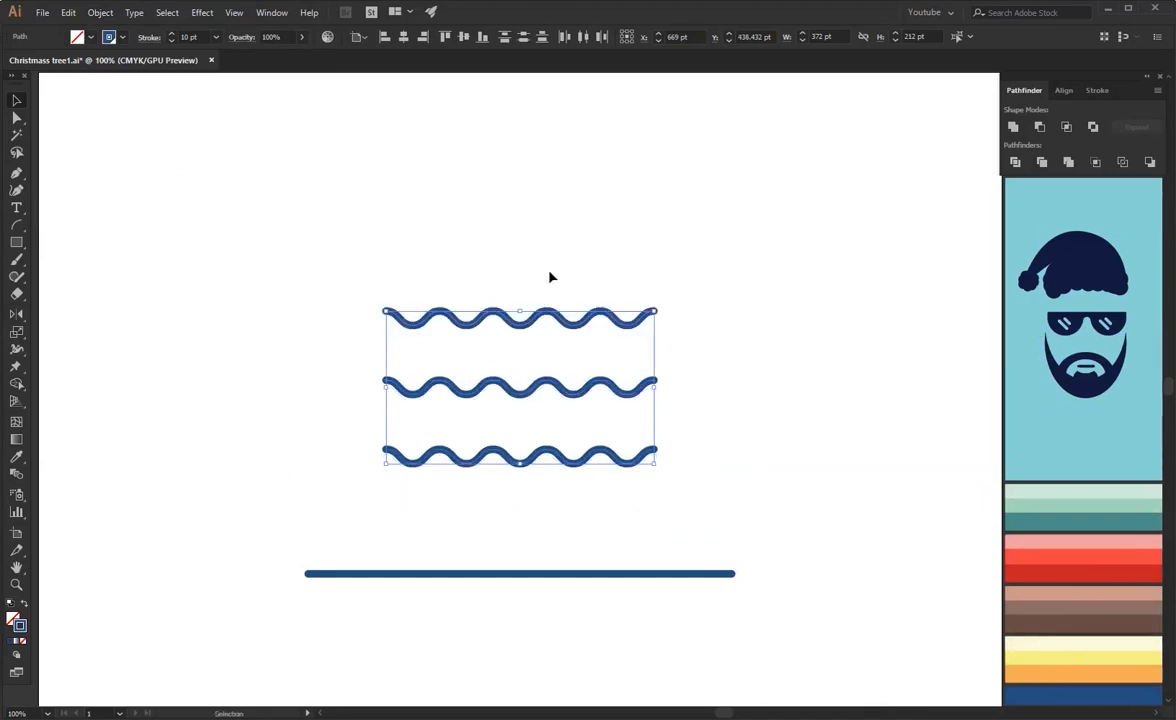
Delete the left-end segments of the upper two waves, two ridges off the top wave and one off the middle wave.
key(a)
drag(357, 271, 488, 352)
key(Delete)
click(428, 290)
drag(436, 430, 436, 430)
key(Delete)
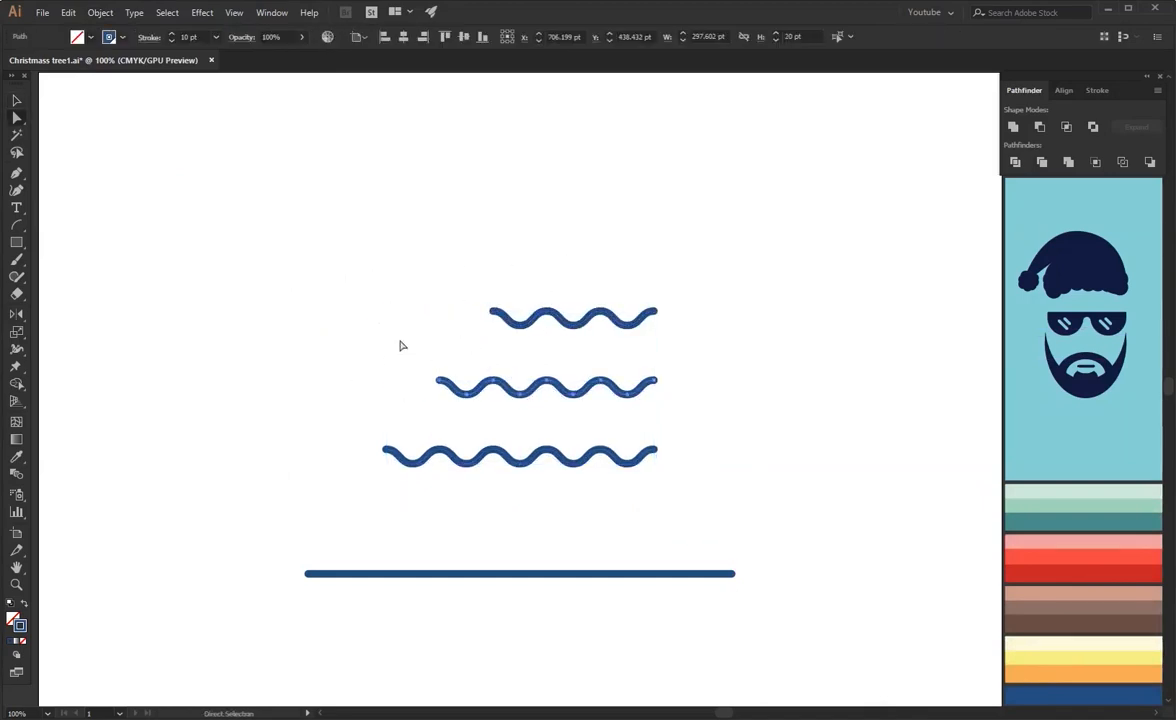
Centre the two shortened waves horizontally above the longest wave.
key(v)
drag(423, 277, 530, 392)
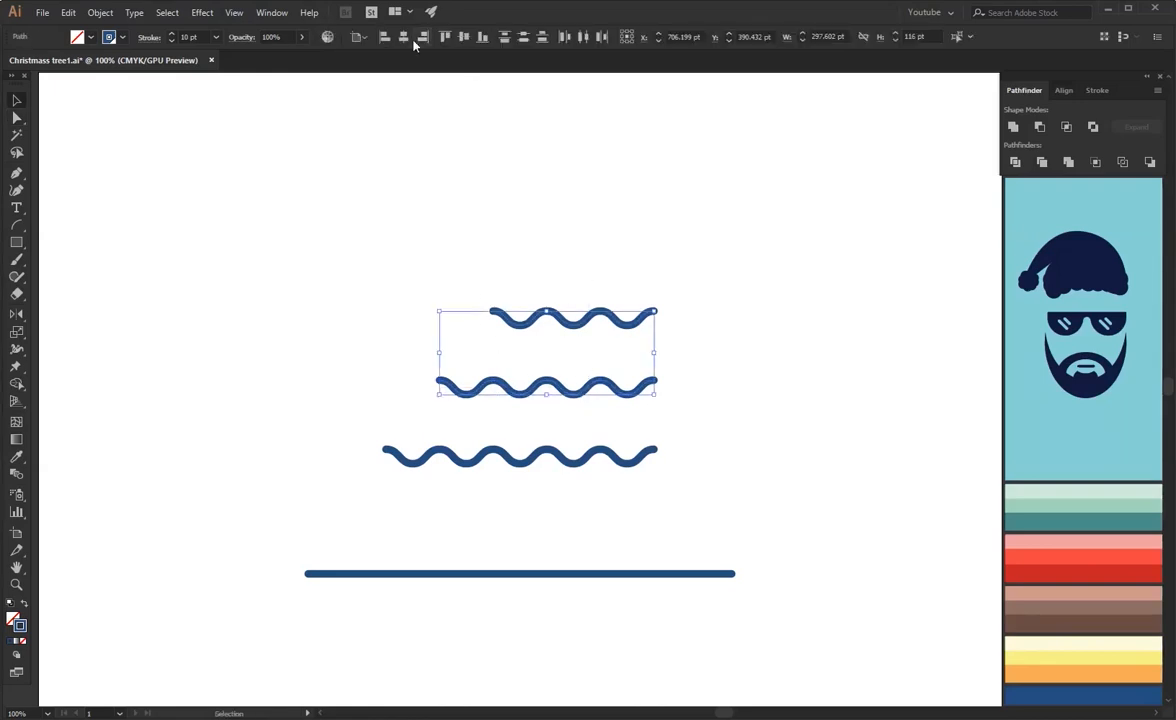
click(404, 36)
click(471, 167)
Close the top wave into a triangular treetop with the Pen tool, placing the apex centrally above it.
key(p)
click(439, 310)
click(519, 216)
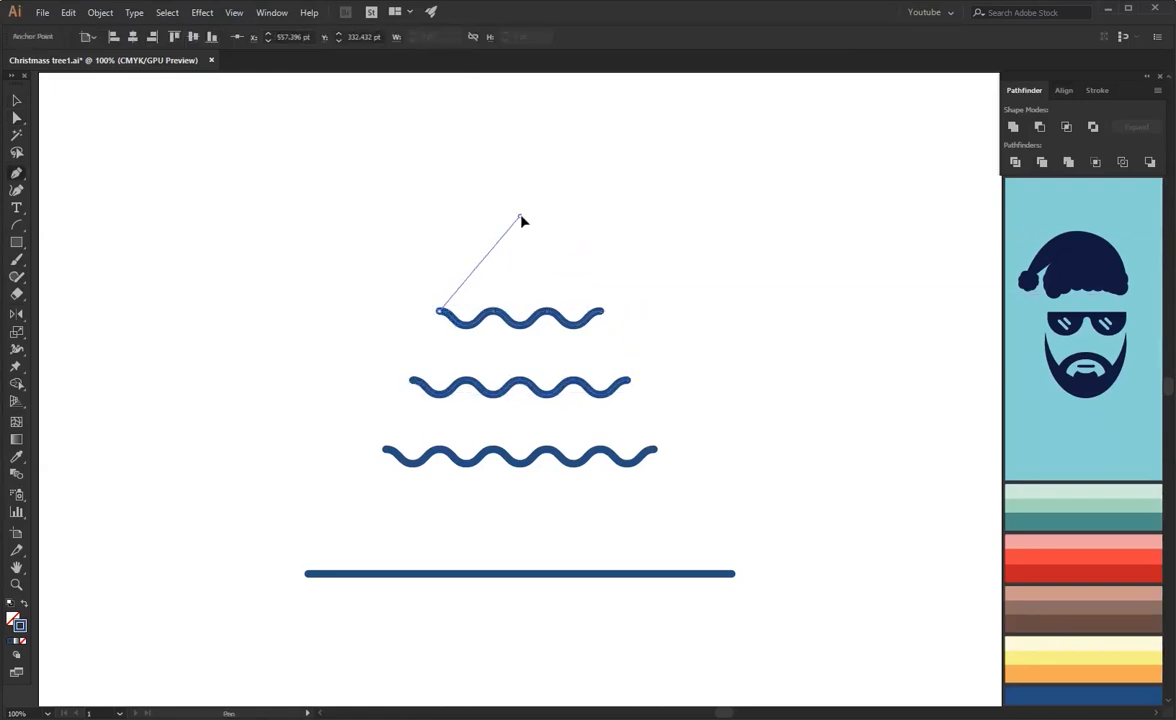
click(603, 316)
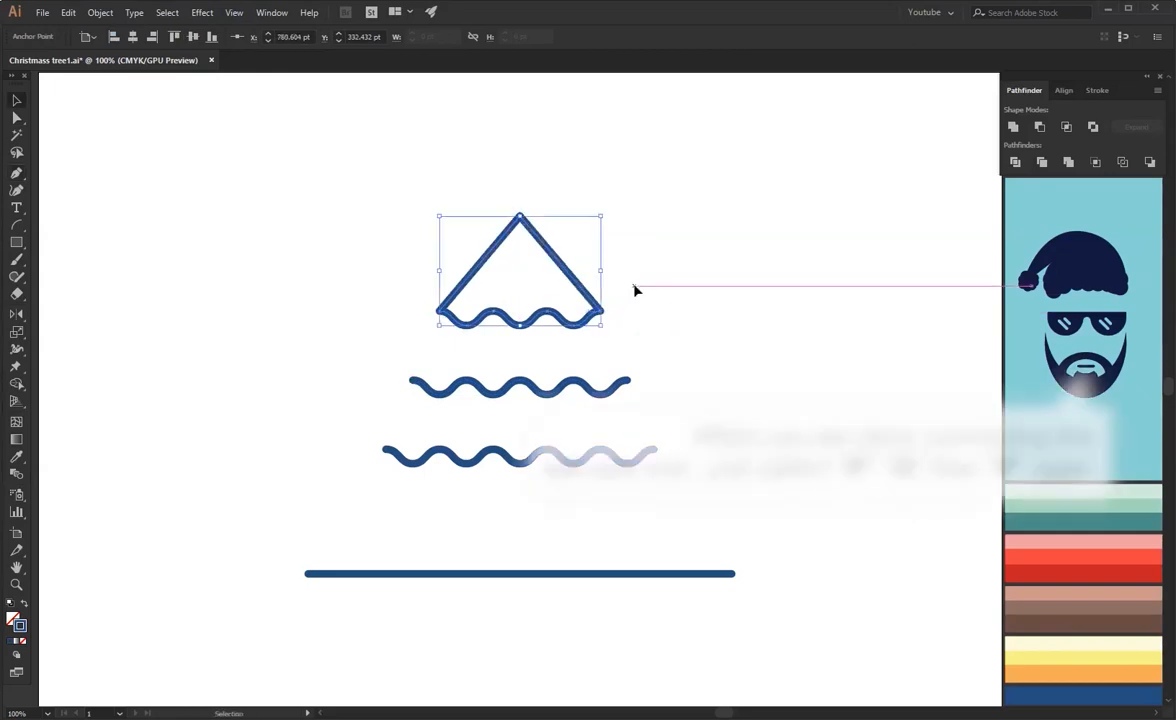
Connect both ends of the middle wave to the outer troughs of the treetop with straight Pen lines.
key(p)
key(o)
key(p)
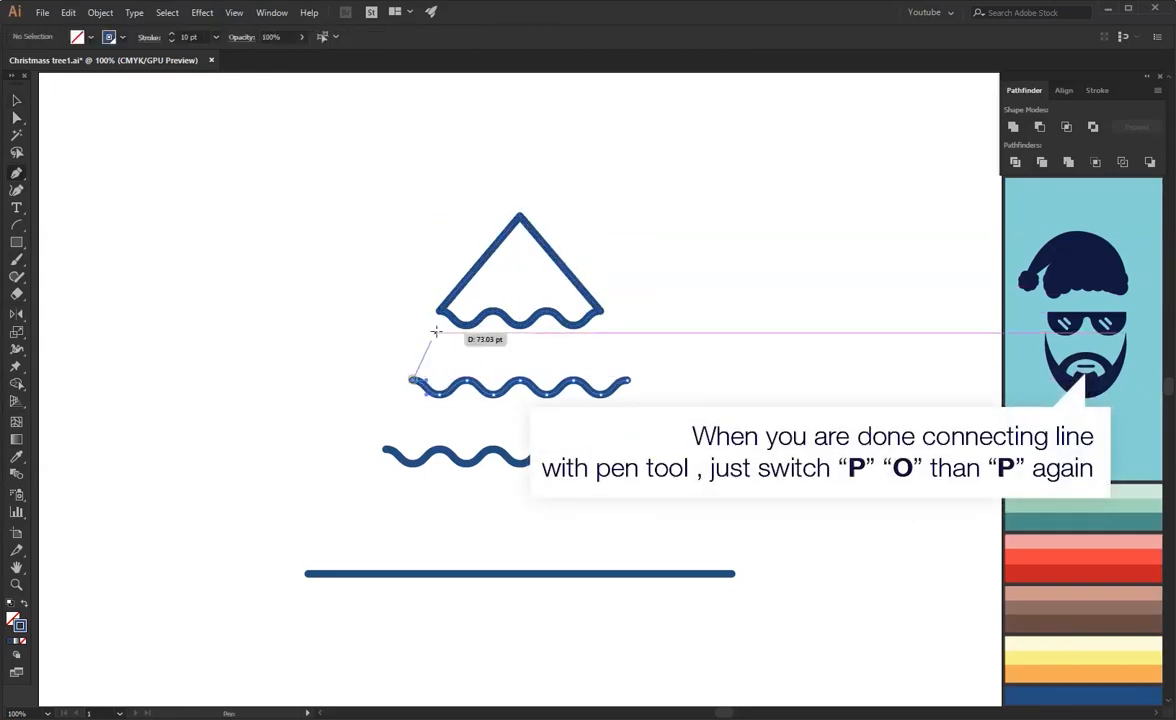
click(464, 330)
key(p)
key(o)
key(p)
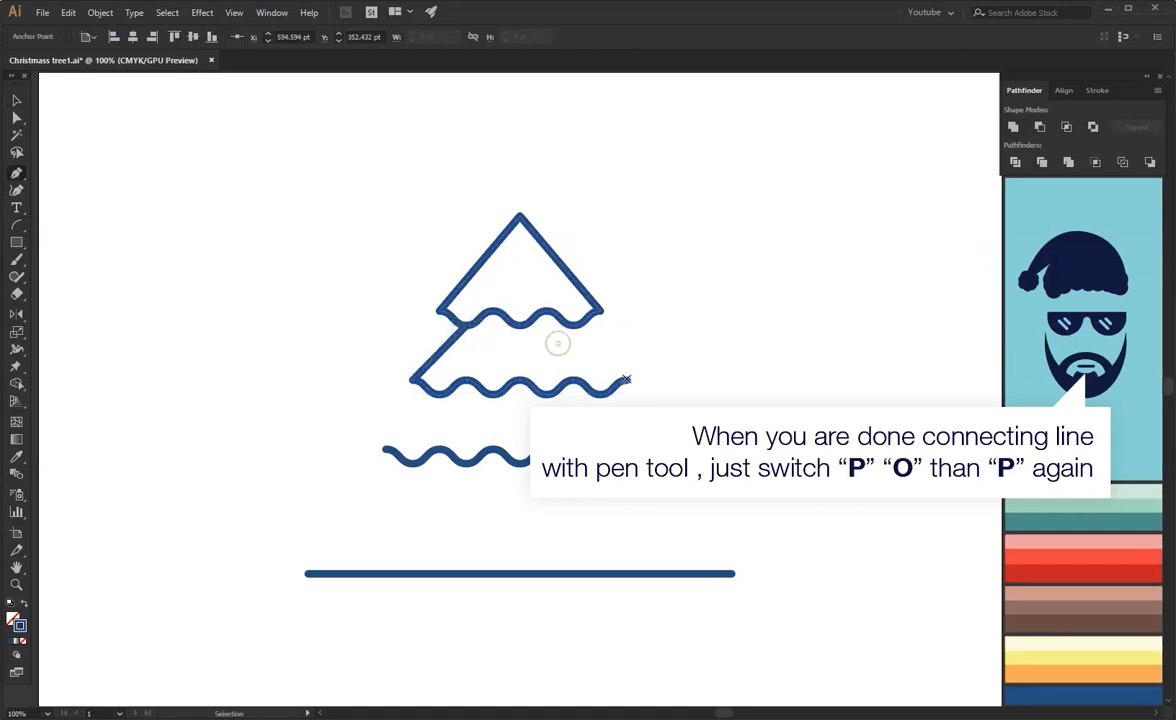
click(577, 326)
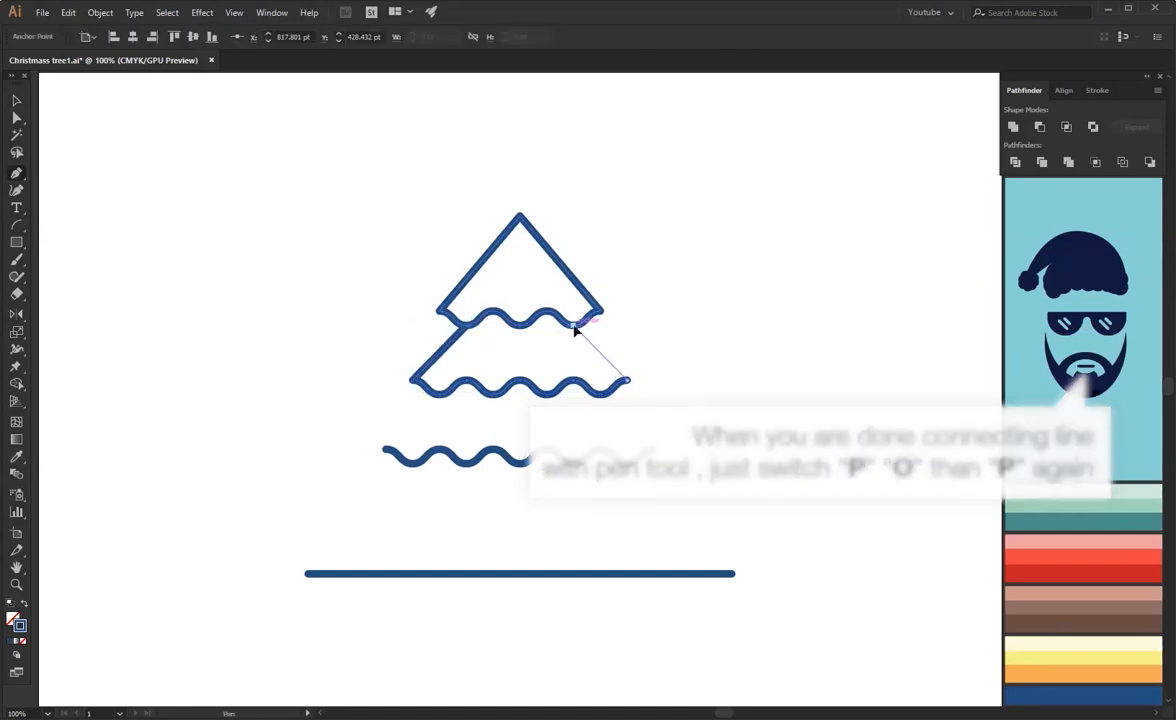
key(v)
Connect both ends of the lowest wave to the outer troughs of the middle tier with straight Pen lines.
click(388, 451)
key(p)
click(386, 450)
click(438, 393)
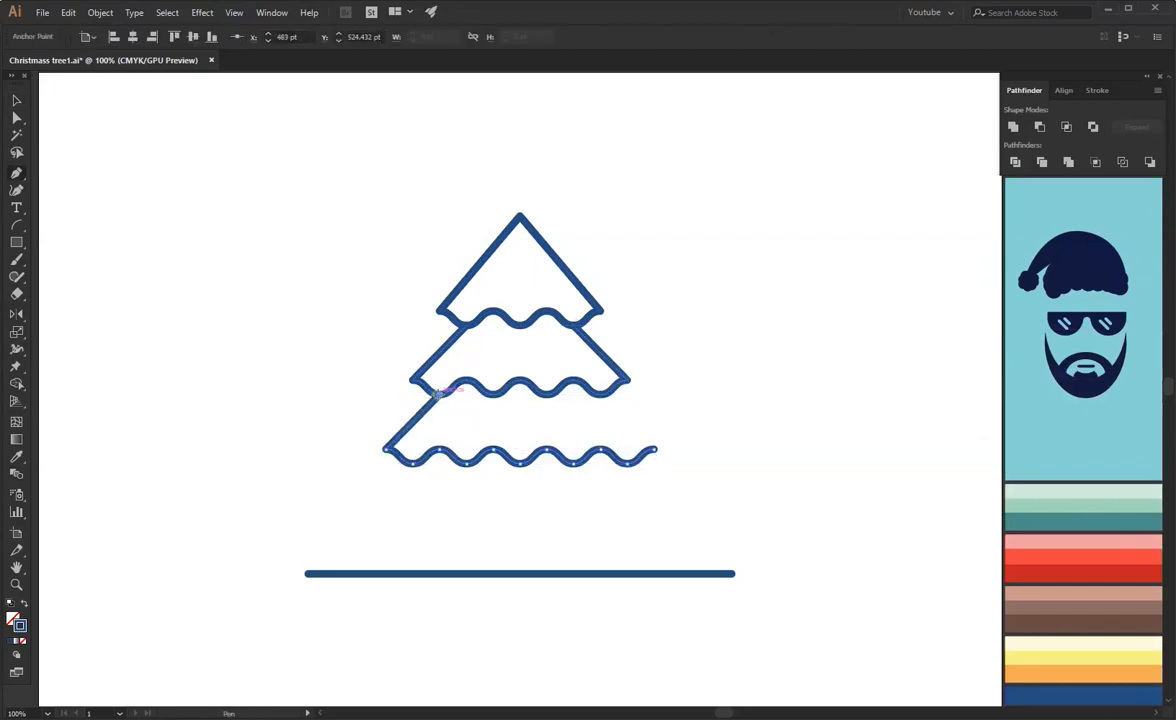
ctrl+click(617, 420)
click(655, 452)
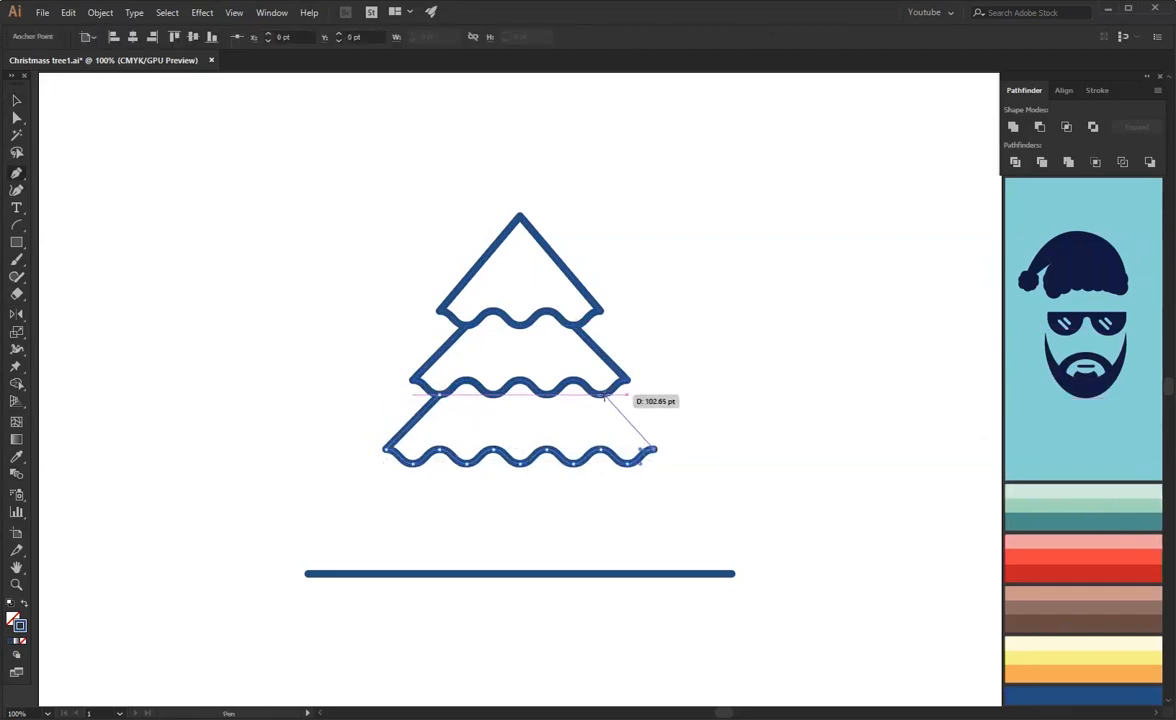
click(604, 393)
key(v)
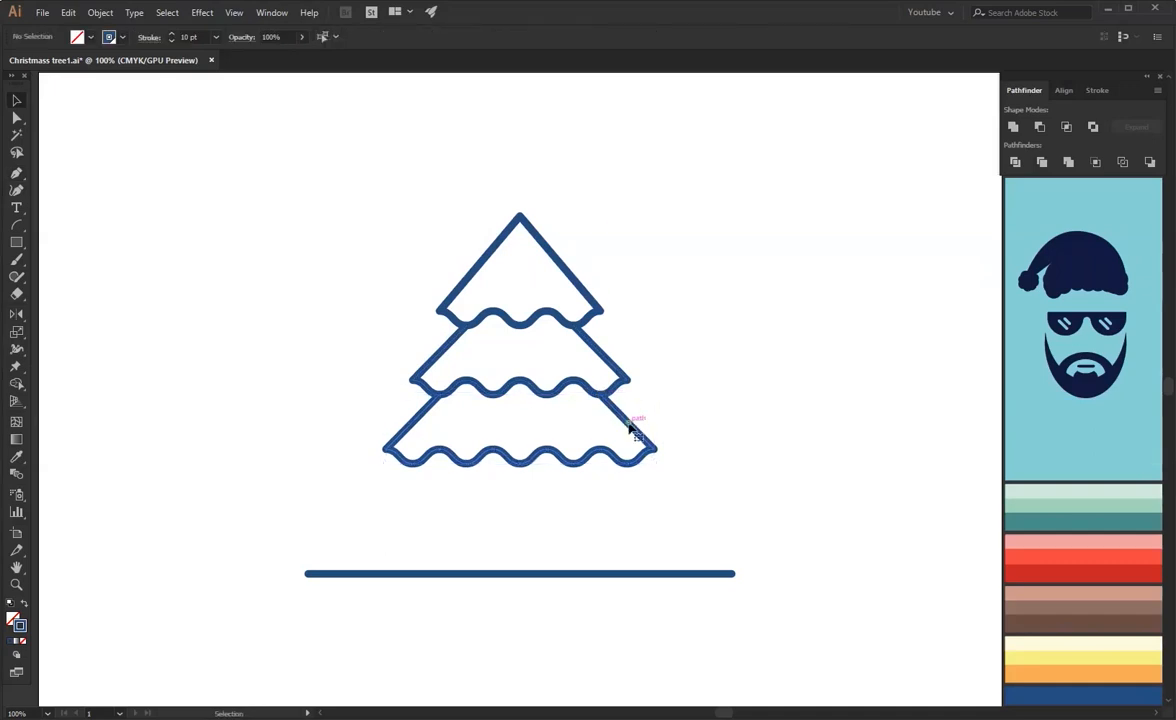
Duplicate the lowest tier downward, enlarge the copy to about 465 pt wide, and raise the upper tiers to meet its slanted sides.
mouse_move(629, 428)
mouse_down()
mouse_move(630, 486)
mouse_move(543, 522)
mouse_move(521, 517)
mouse_move(524, 540)
mouse_up()
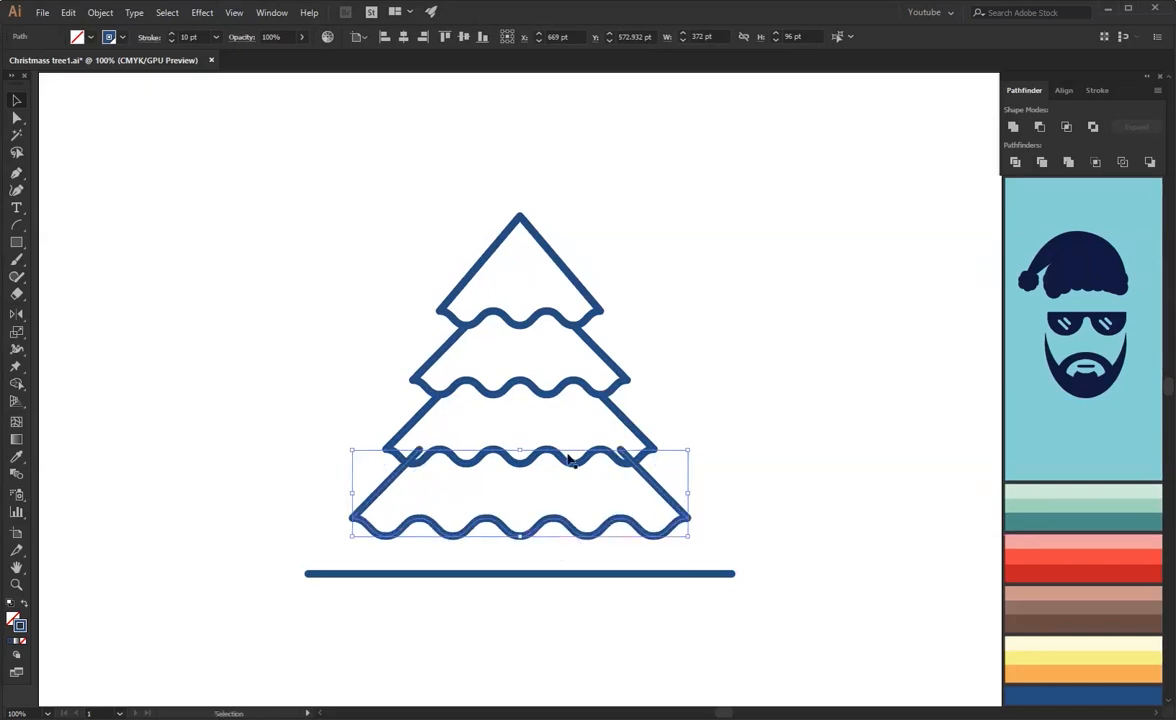
click(627, 429)
drag(645, 442, 646, 429)
Select all four tree tiers and move them slightly up from the ground line.
click(433, 349)
drag(283, 210, 712, 500)
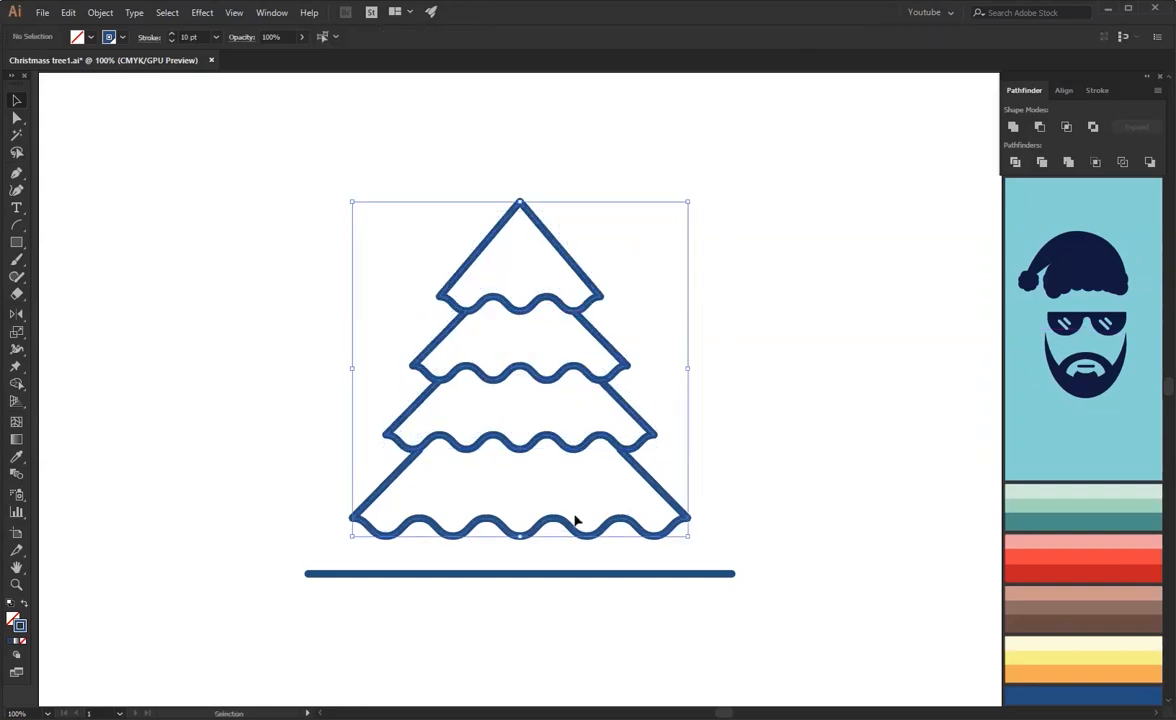
drag(535, 536, 366, 158)
click(537, 547)
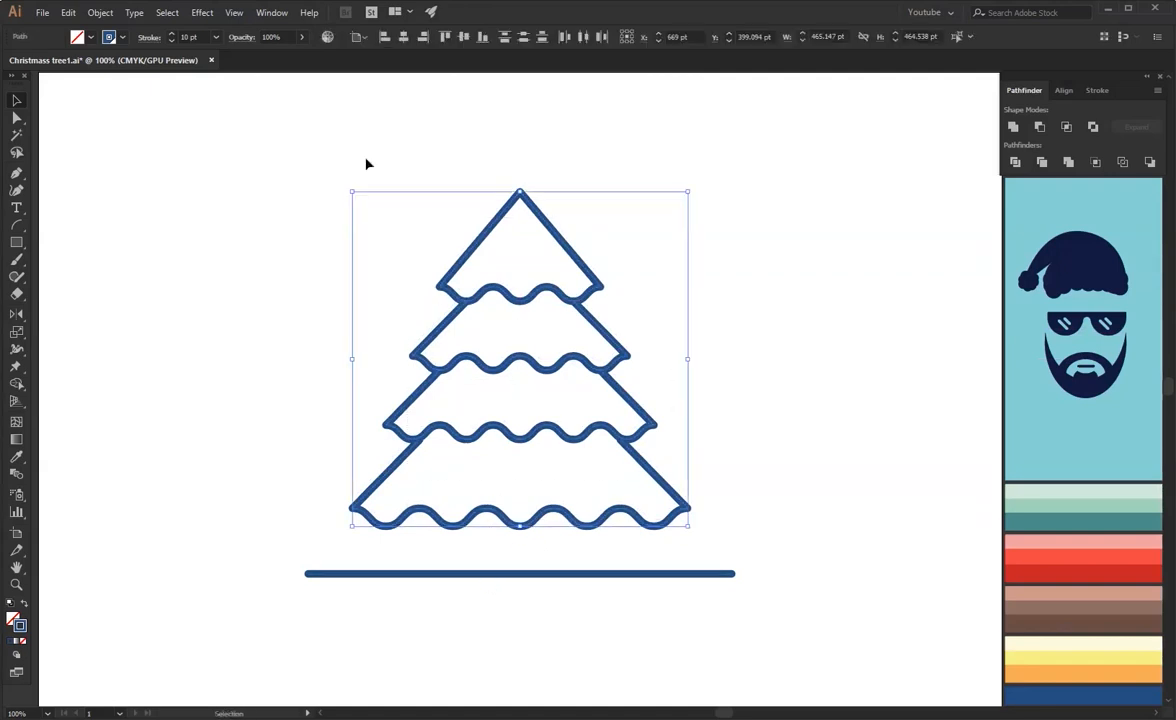
Round the pointed corners of all four tree tiers with the live corner widgets.
click(17, 118)
drag(257, 123, 381, 262)
click(385, 267)
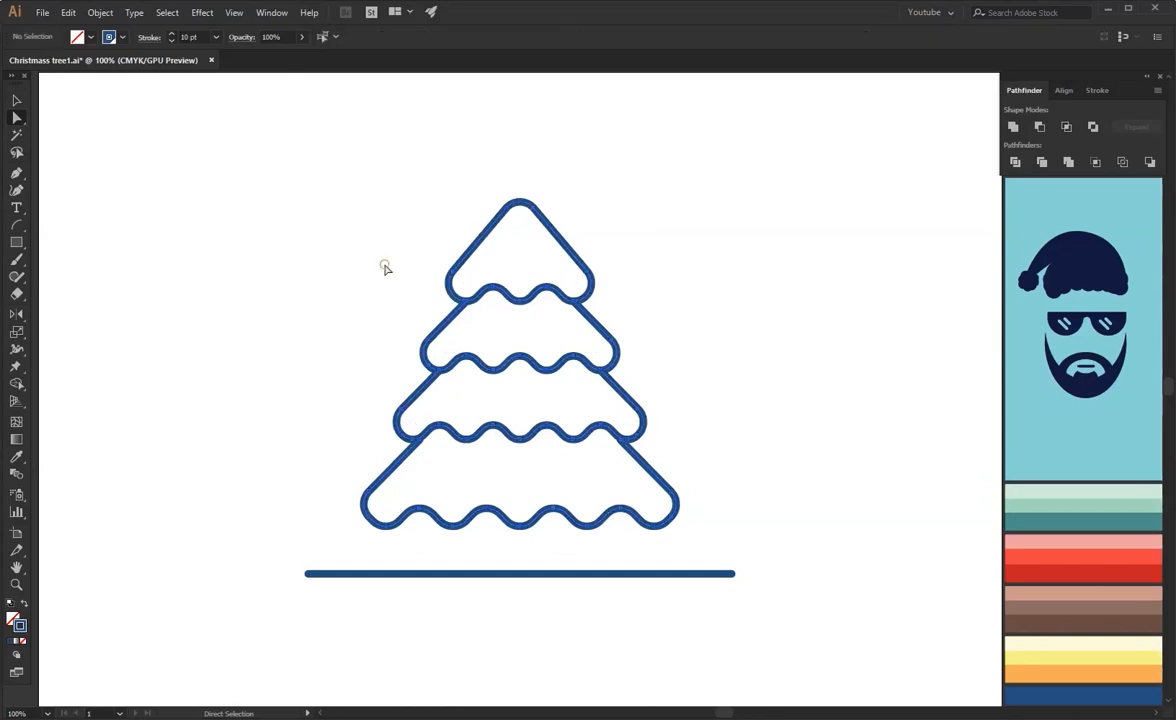
Draw a trunk rectangle about 66 by 97 pt between the ground line and the lowest tier, and centre it horizontally.
key(m)
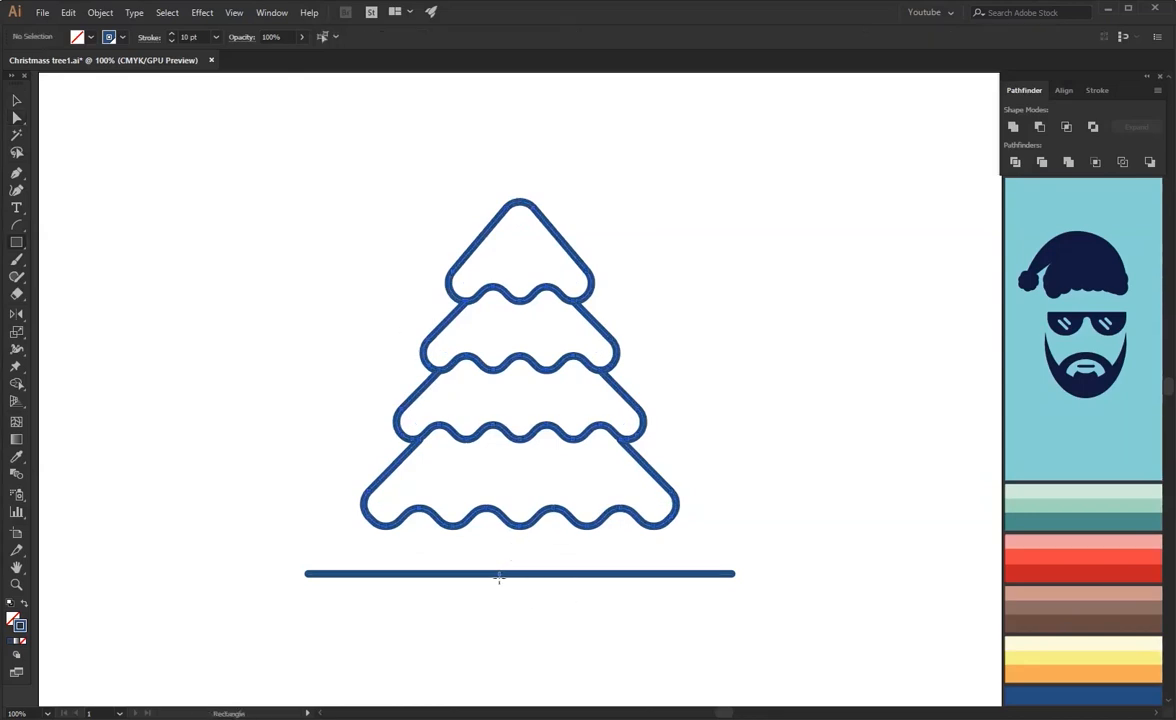
mouse_move(499, 577)
mouse_down()
mouse_move(505, 512)
mouse_move(548, 507)
mouse_up()
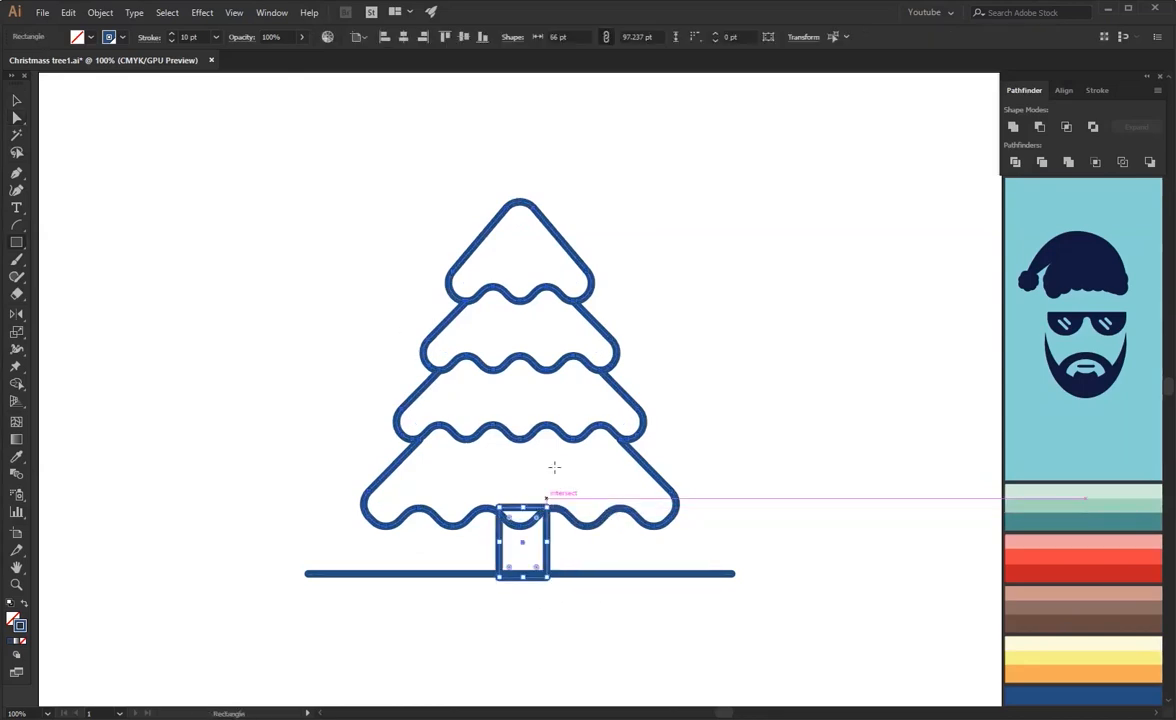
click(403, 37)
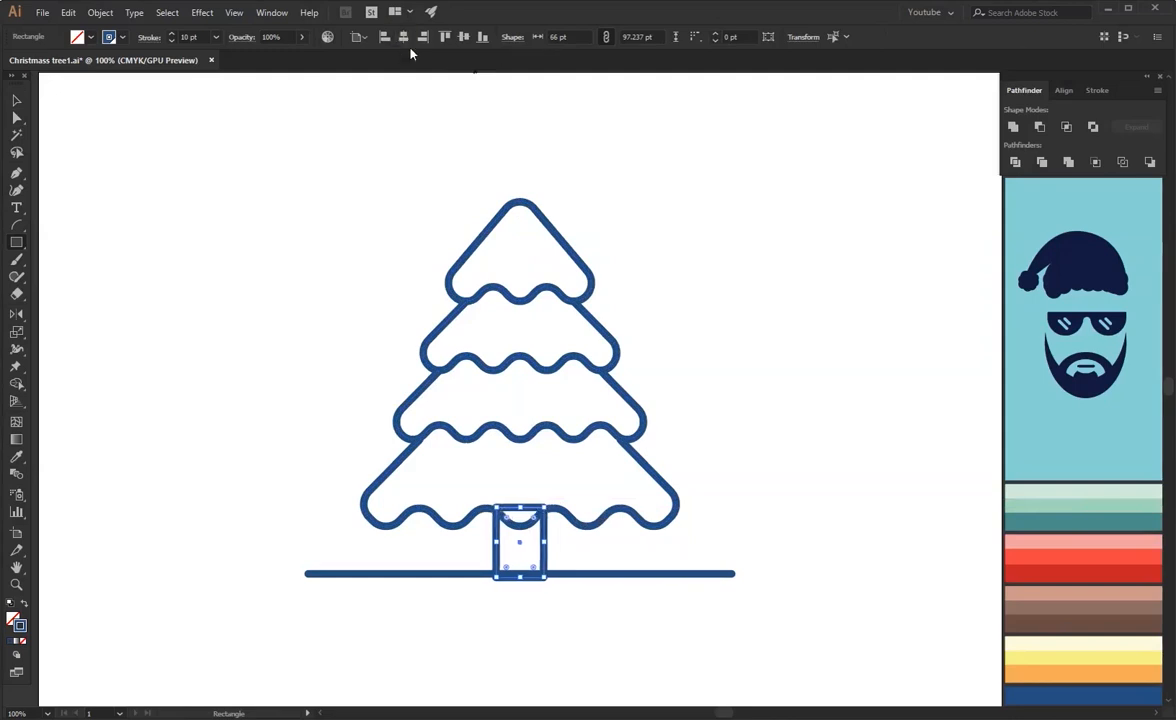
key(v)
Send the trunk rectangle to the back and raise its bottom edge to the ground line.
right_click(697, 377)
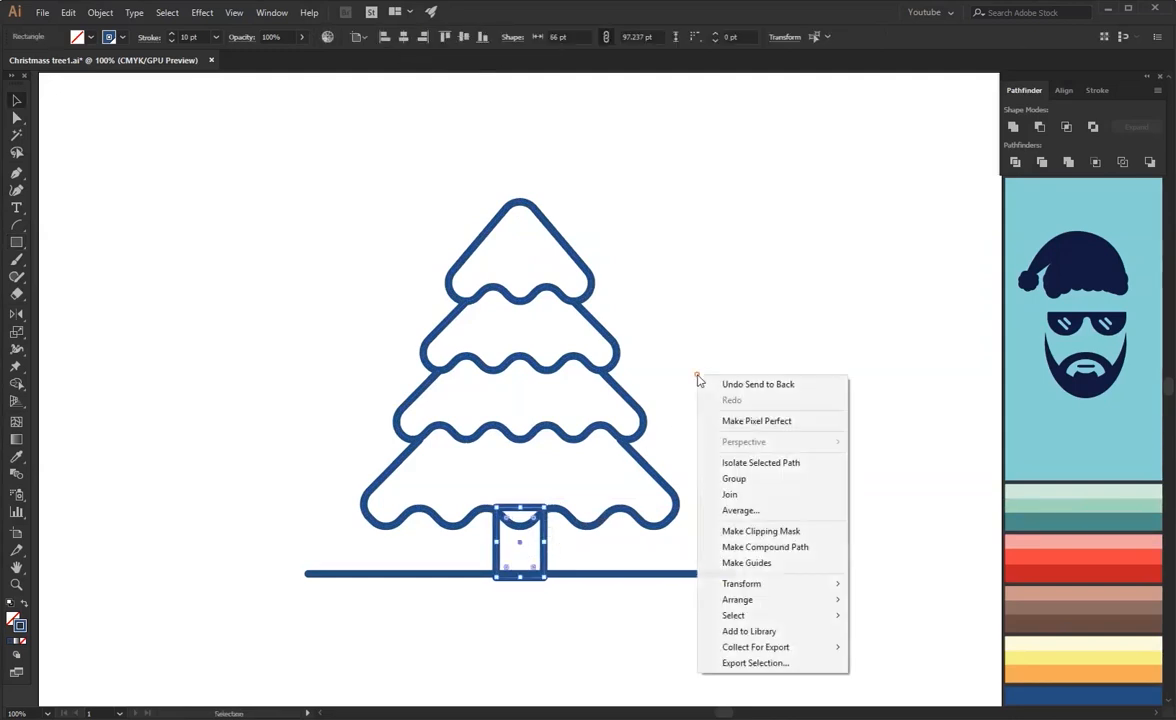
mouse_move(748, 599)
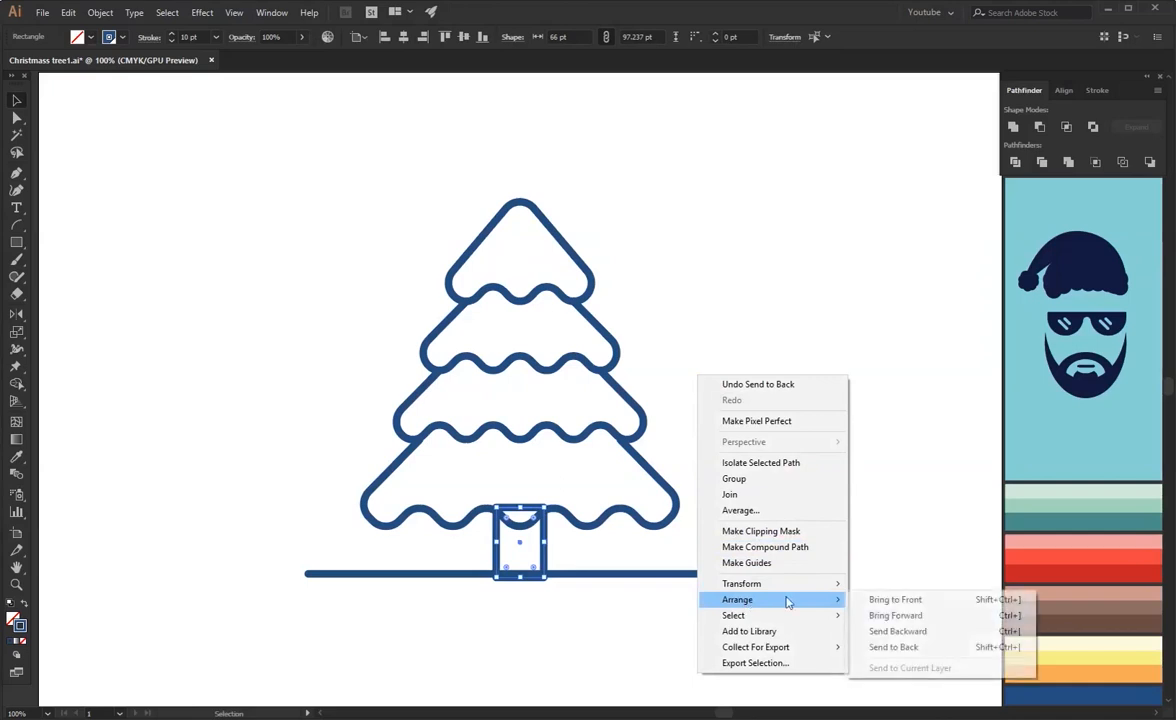
click(870, 644)
drag(519, 578, 520, 574)
click(562, 616)
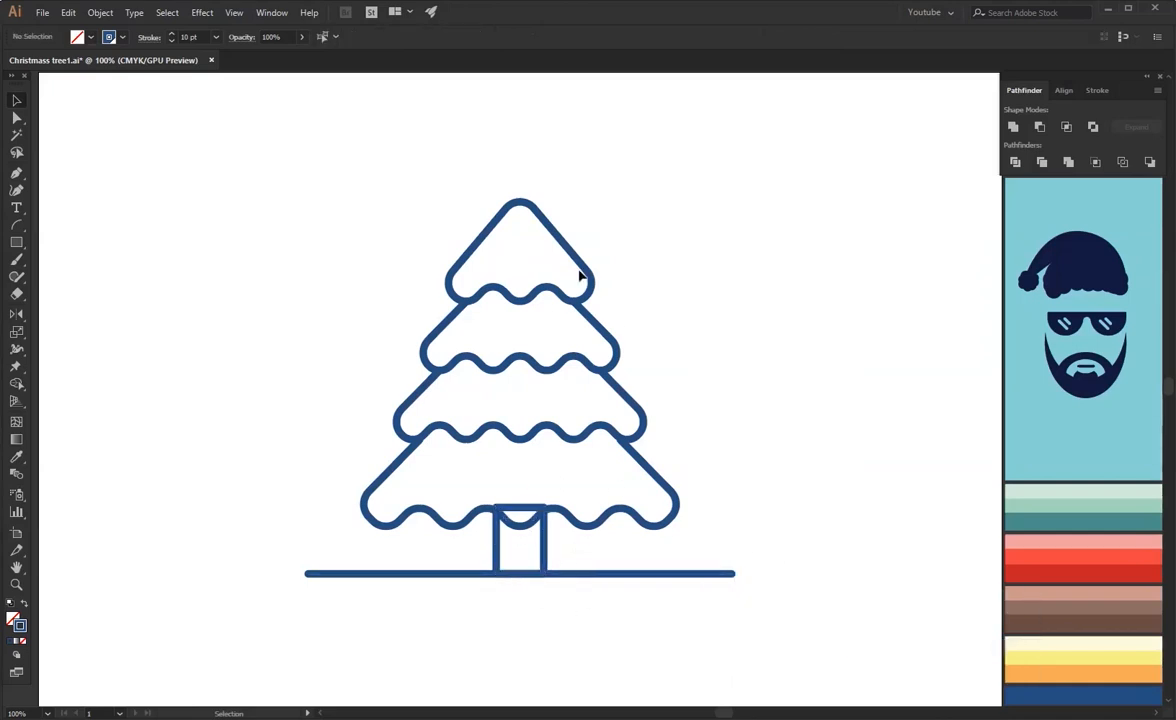
Move the whole tree, trunk and ground line slightly down together.
drag(351, 162, 601, 564)
drag(601, 517, 600, 545)
click(310, 565)
Cut the trunk's top along the wavy tree edge by subtracting a copy of the lowest tier with Minus Front.
key(a)
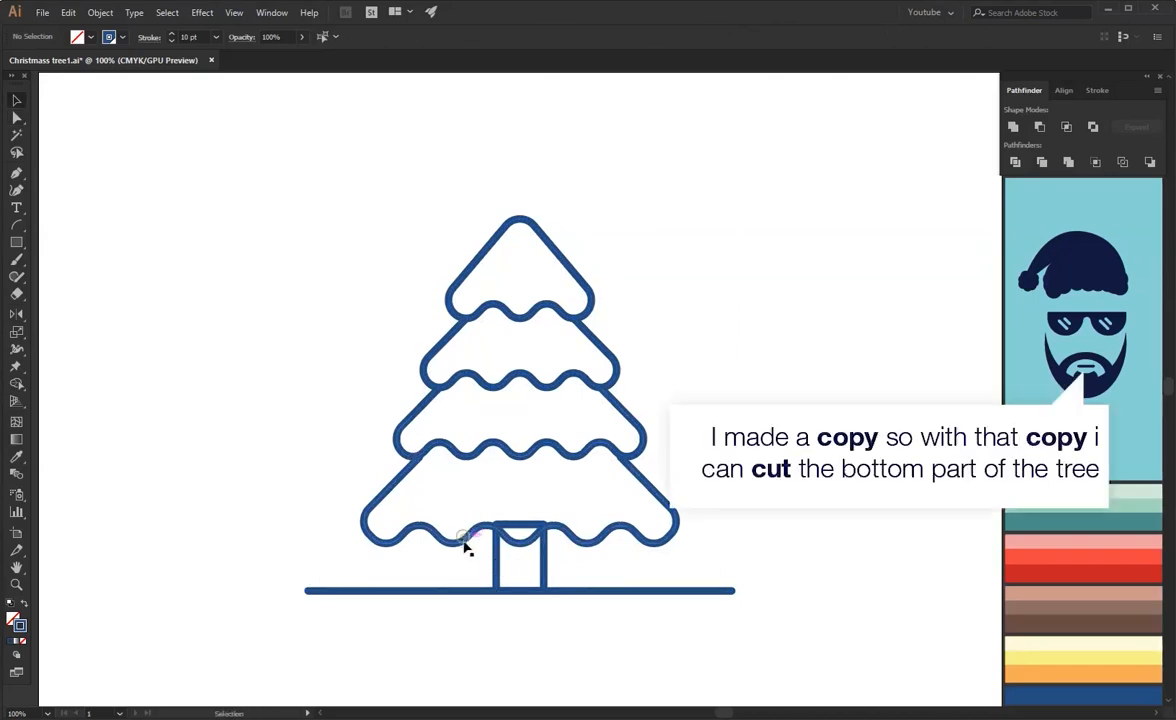
click(464, 545)
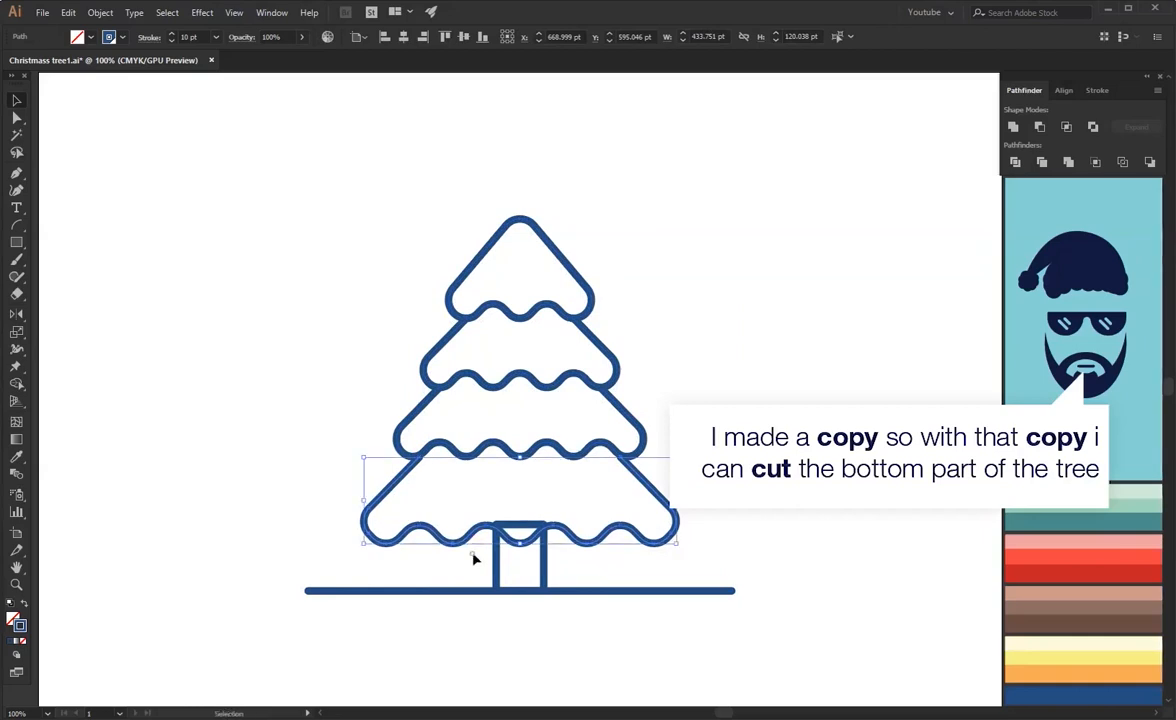
shift+click(499, 572)
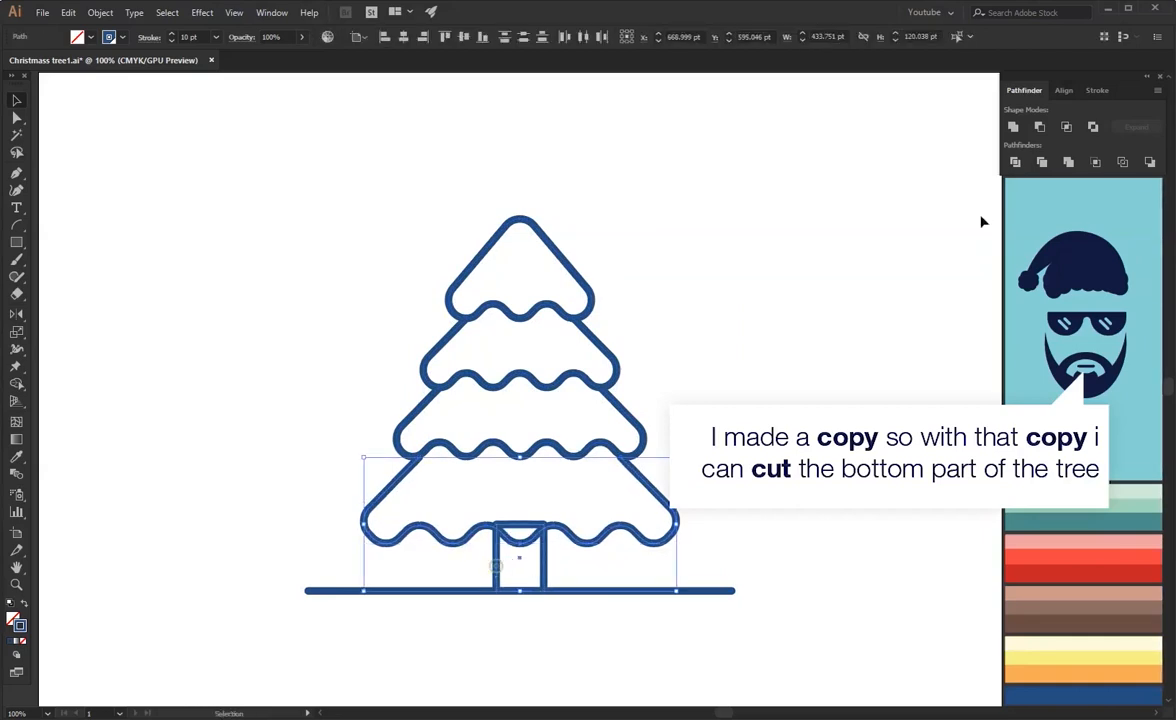
click(1040, 128)
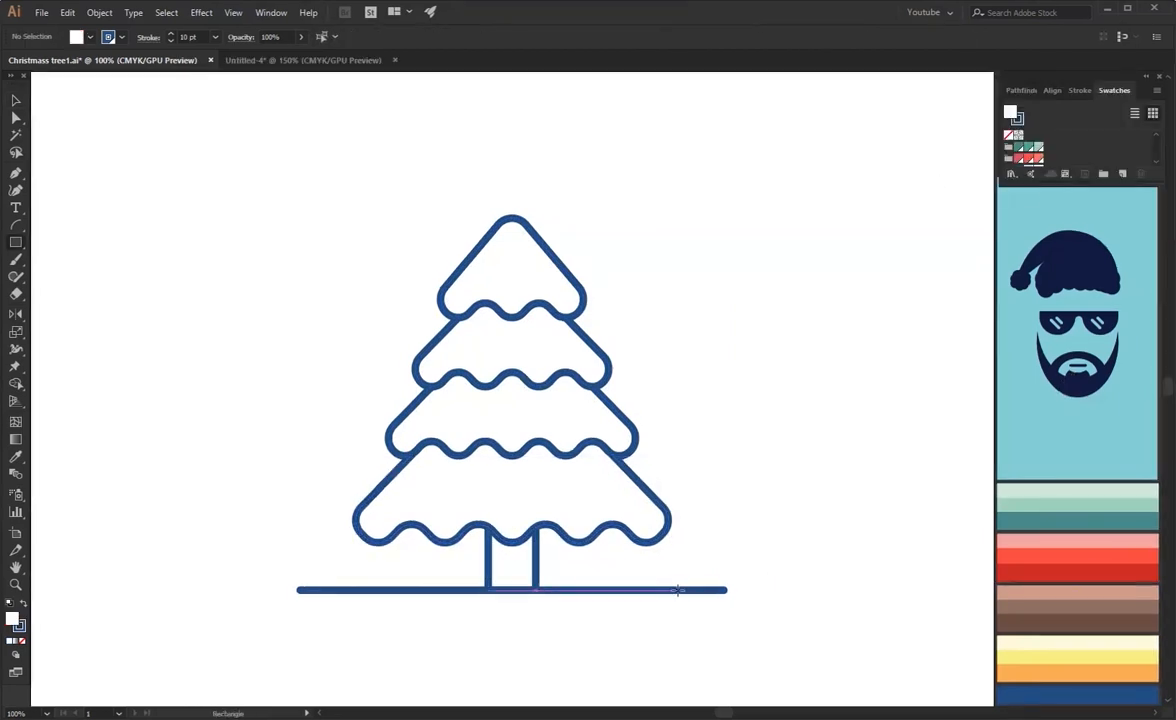
Draw a white-filled, nearly square gift box on the ground line, overlapping the right part of the lowest tier.
mouse_move(678, 591)
mouse_down()
mouse_move(565, 507)
mouse_move(570, 480)
mouse_move(559, 484)
mouse_up()
key(v)
click(675, 450)
key(m)
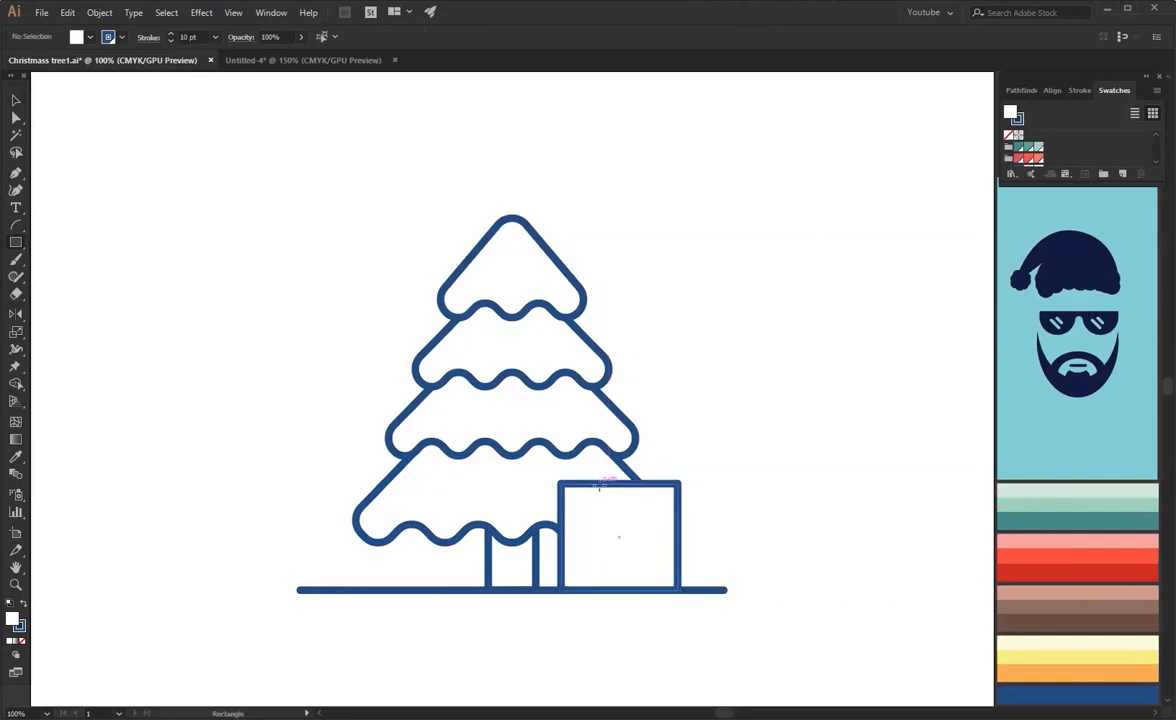
Copy the gift box in place and narrow the copy to a centred vertical ribbon band about 48 pt wide.
key(v)
click(619, 486)
key(ctrl+c)
key(ctrl+f)
mouse_move(619, 484)
mouse_down()
mouse_move(621, 558)
mouse_move(620, 486)
mouse_up()
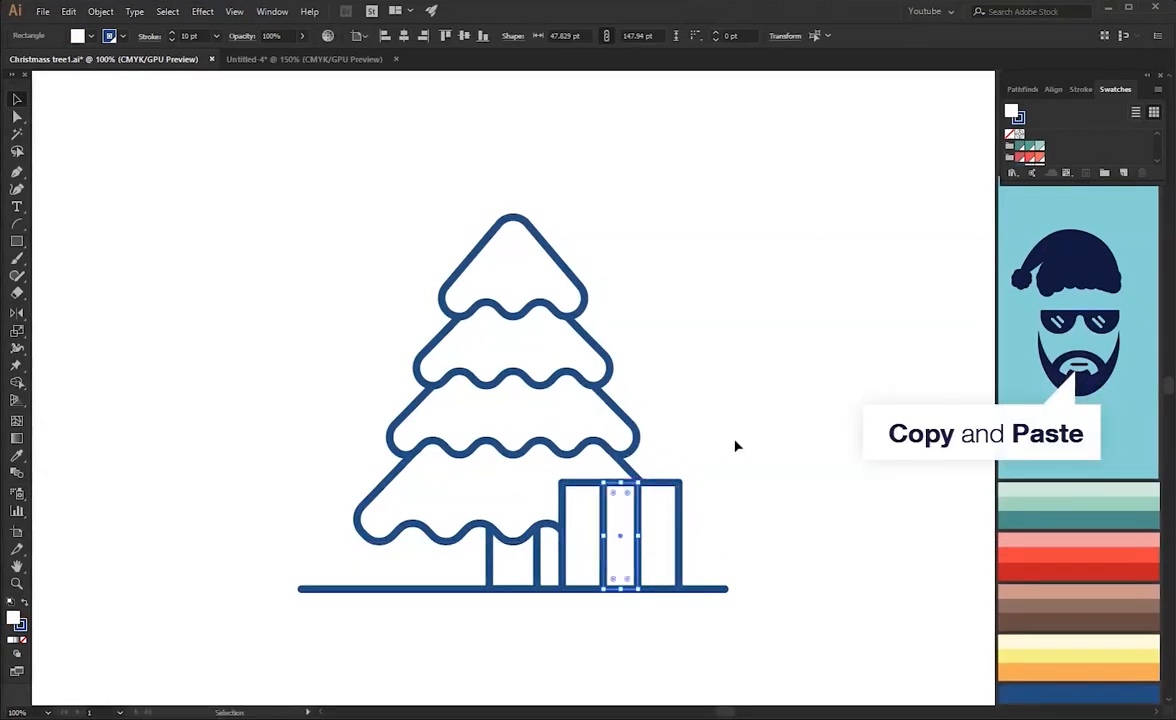
click(735, 446)
Draw a small upright rectangle about 30 by 59 pt beside the tree and taper its bottom by moving both lower corners inward.
key(m)
drag(708, 432, 729, 474)
key(a)
click(730, 474)
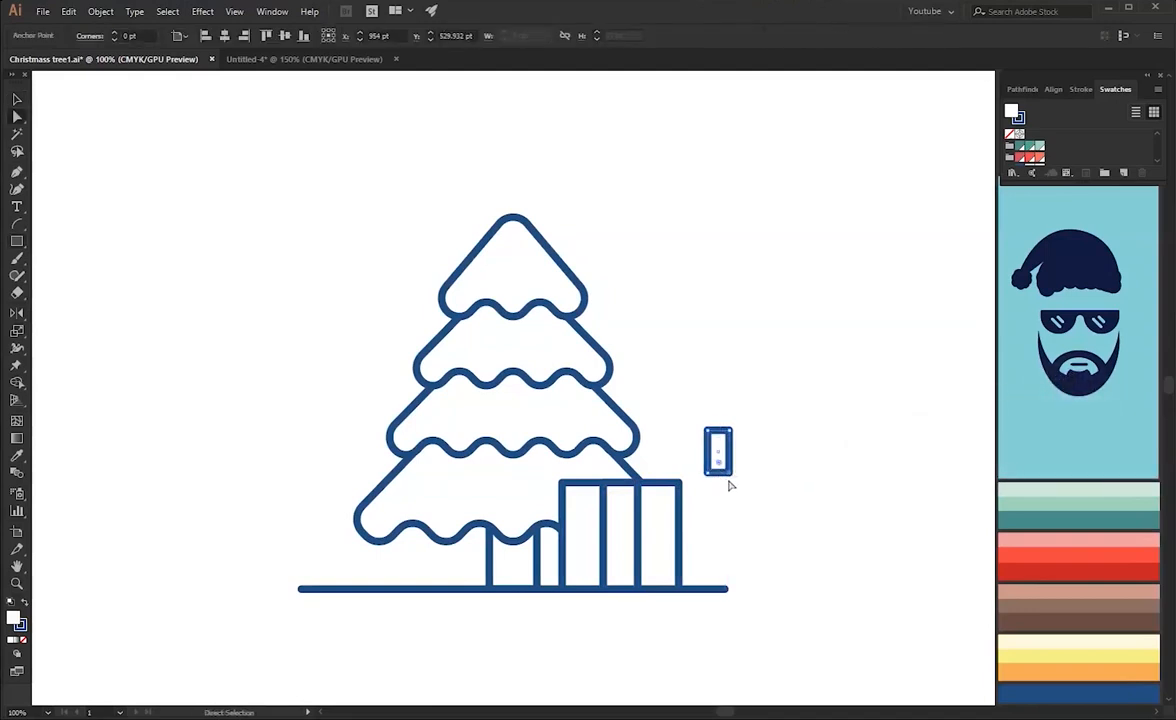
key(shift+Left)
click(709, 474)
key(shift+Right)
Round the top corners of the tapered shape to form a bow loop.
drag(694, 408, 745, 488)
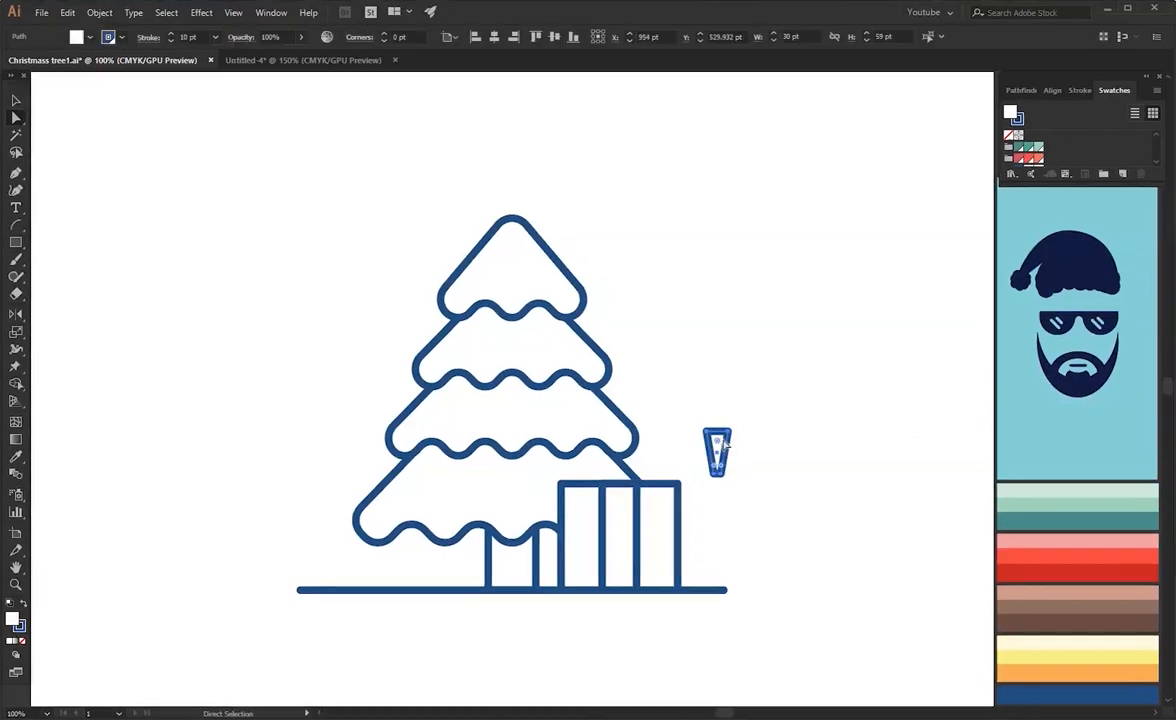
drag(718, 441, 718, 454)
click(721, 410)
key(ctrl+z)
drag(691, 409, 728, 432)
click(730, 386)
Tilt the bow loop to the left and place its narrow end at the centre of the gift box's top edge.
key(v)
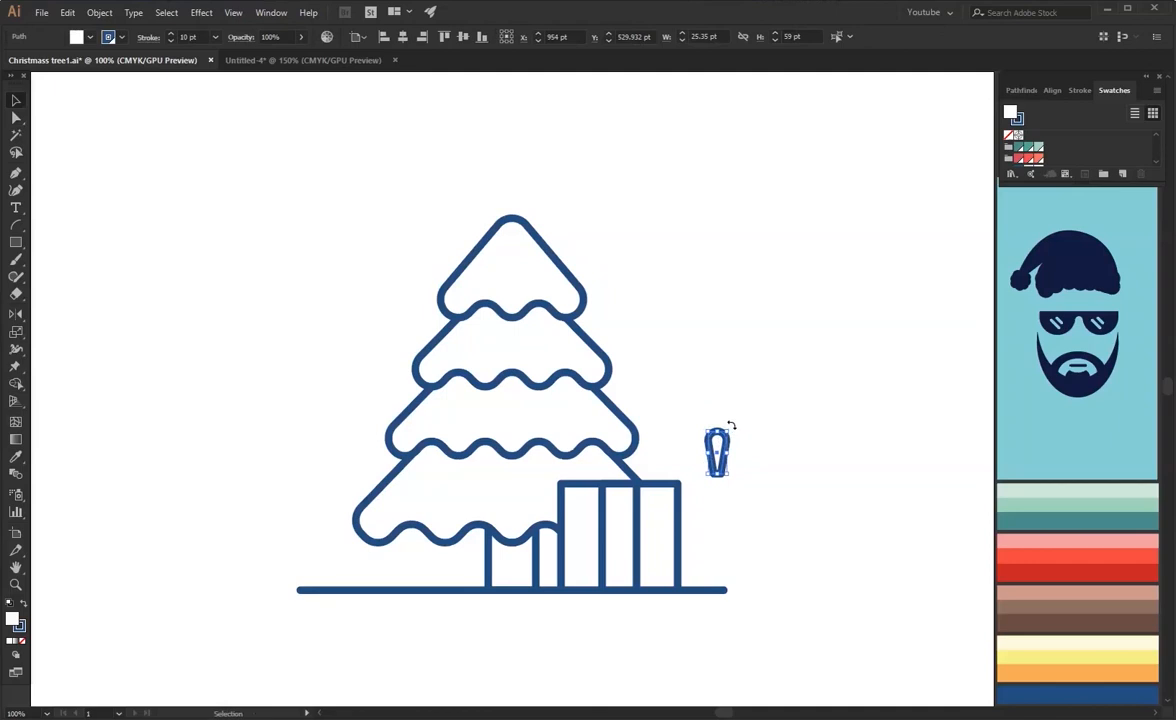
drag(717, 477, 718, 487)
drag(732, 428, 709, 412)
drag(722, 477, 617, 484)
Reflect a copy of the bow loop to the right side and group the two loops.
key(o)
drag(685, 451, 649, 468)
key(v)
shift+click(596, 468)
right_click(598, 462)
click(625, 549)
click(706, 428)
Draw slanted ribbon tails with the Pen tool, running from one side through the box's top centre to the other side.
key(p)
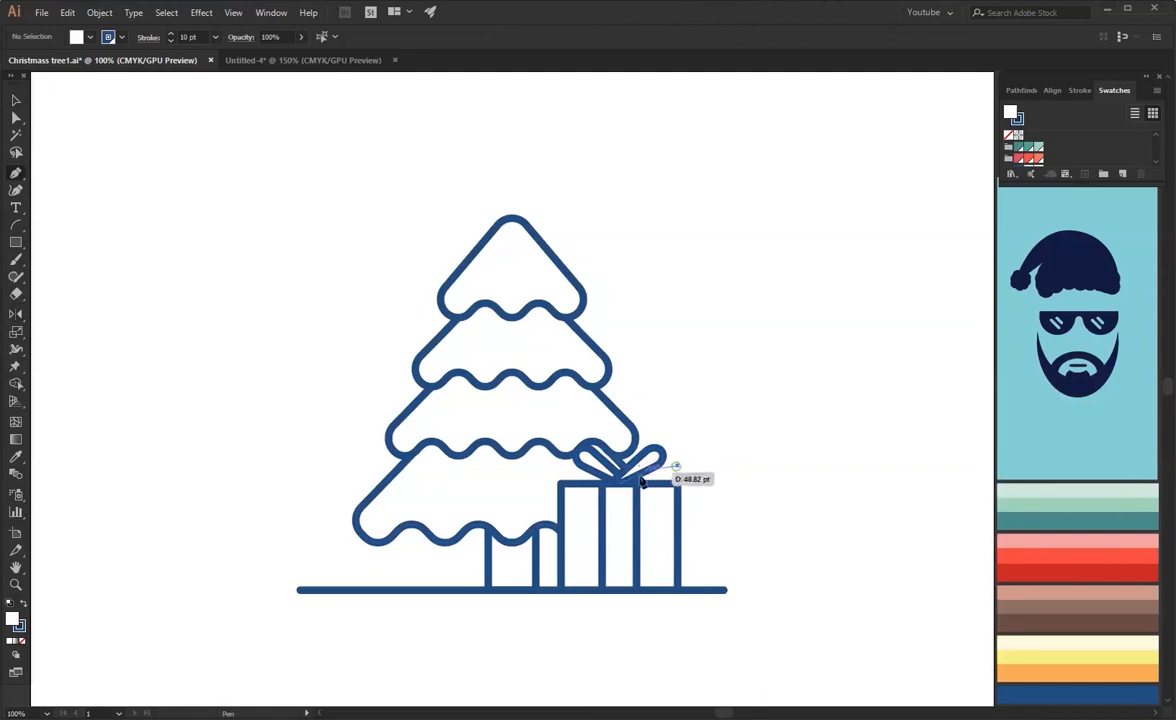
click(619, 484)
click(561, 470)
key(v)
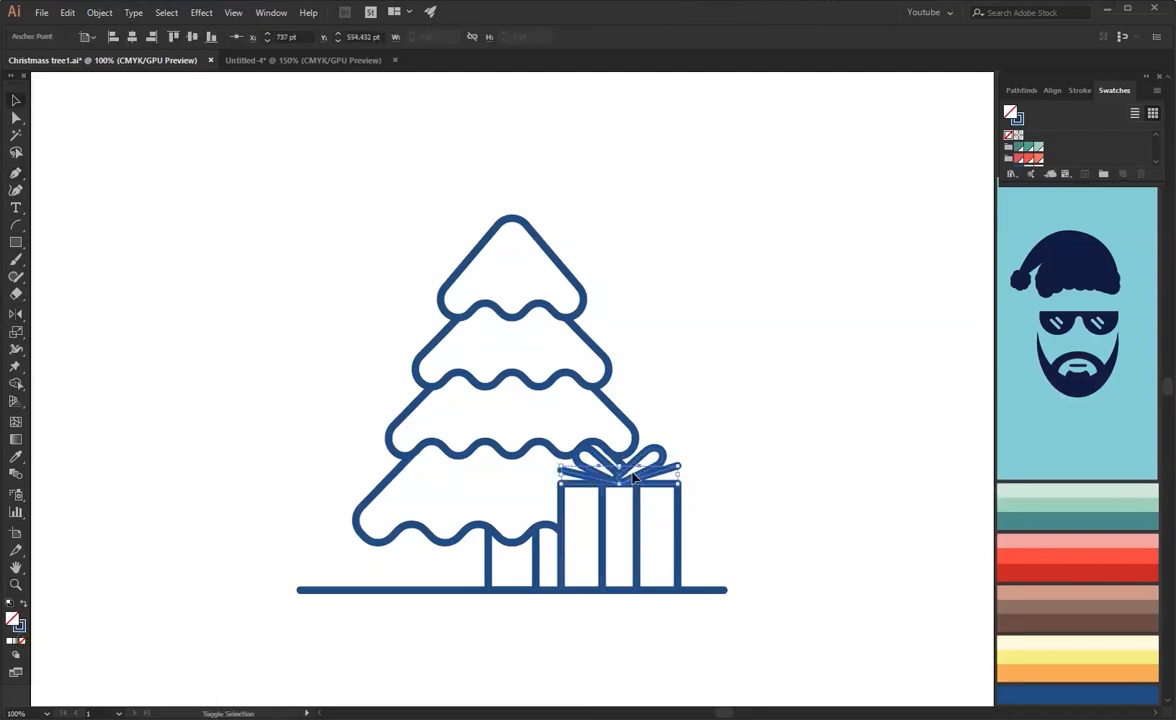
Group the gift box, ribbon band, bow loops and ribbon tails.
shift+click(629, 527)
right_click(639, 506)
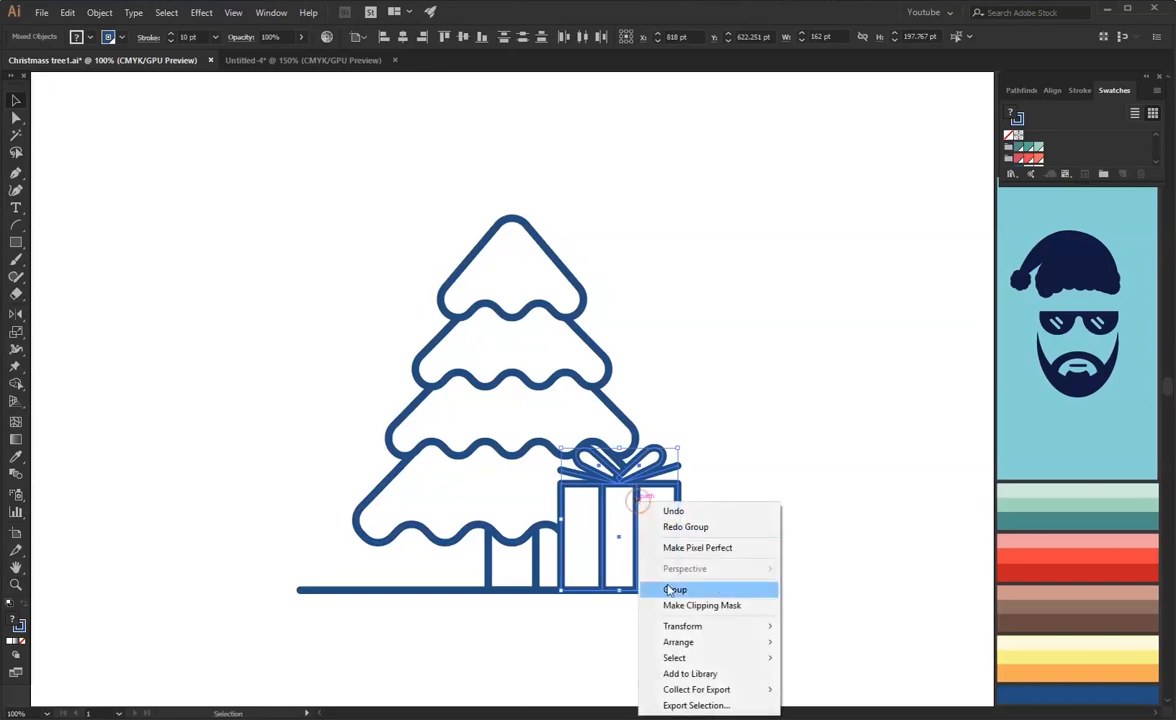
click(673, 590)
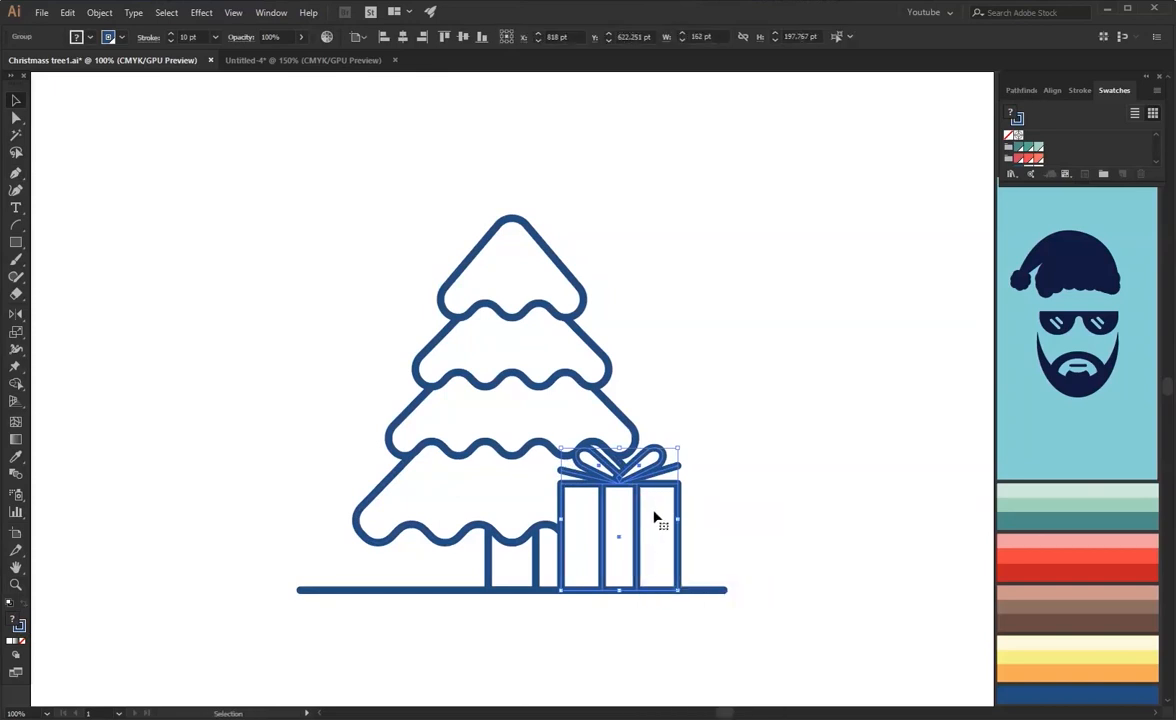
Shorten the gift by lowering its top edge and bow, and place a copy on the ground line at the tree's left side.
double_click(639, 531)
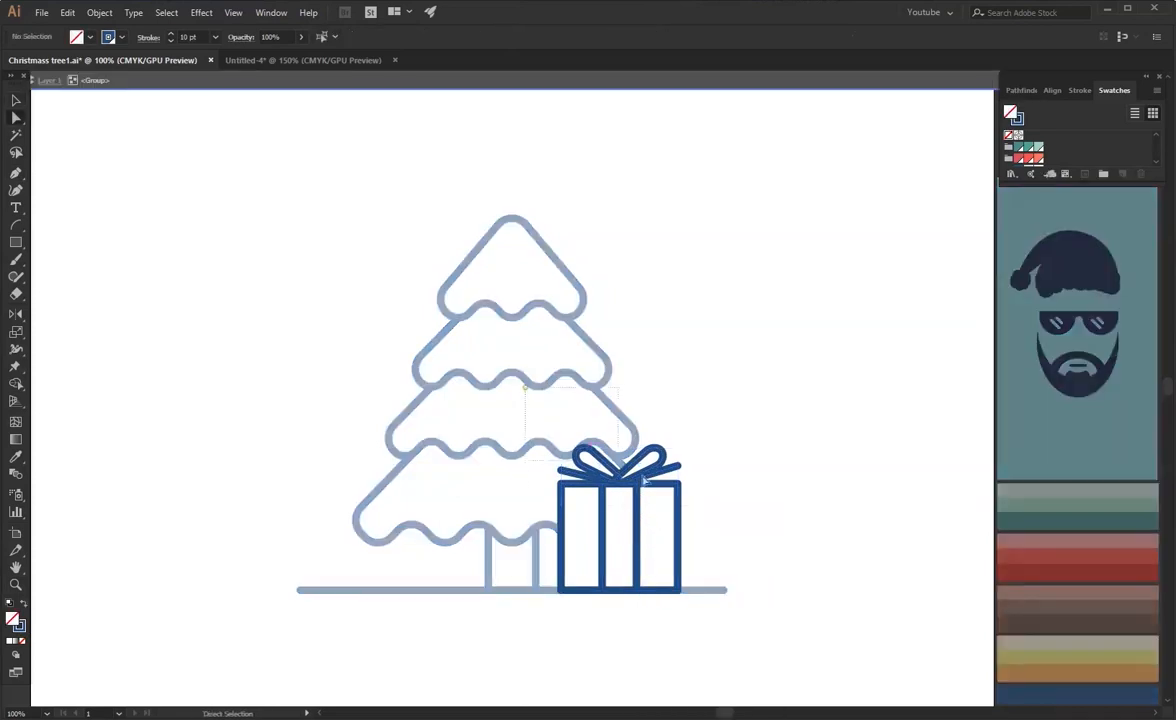
key(a)
drag(679, 484, 420, 536)
double_click(724, 455)
key(v)
Isolate the left gift and lower its top edge and bow to make it shorter than the right gift.
right_click(369, 519)
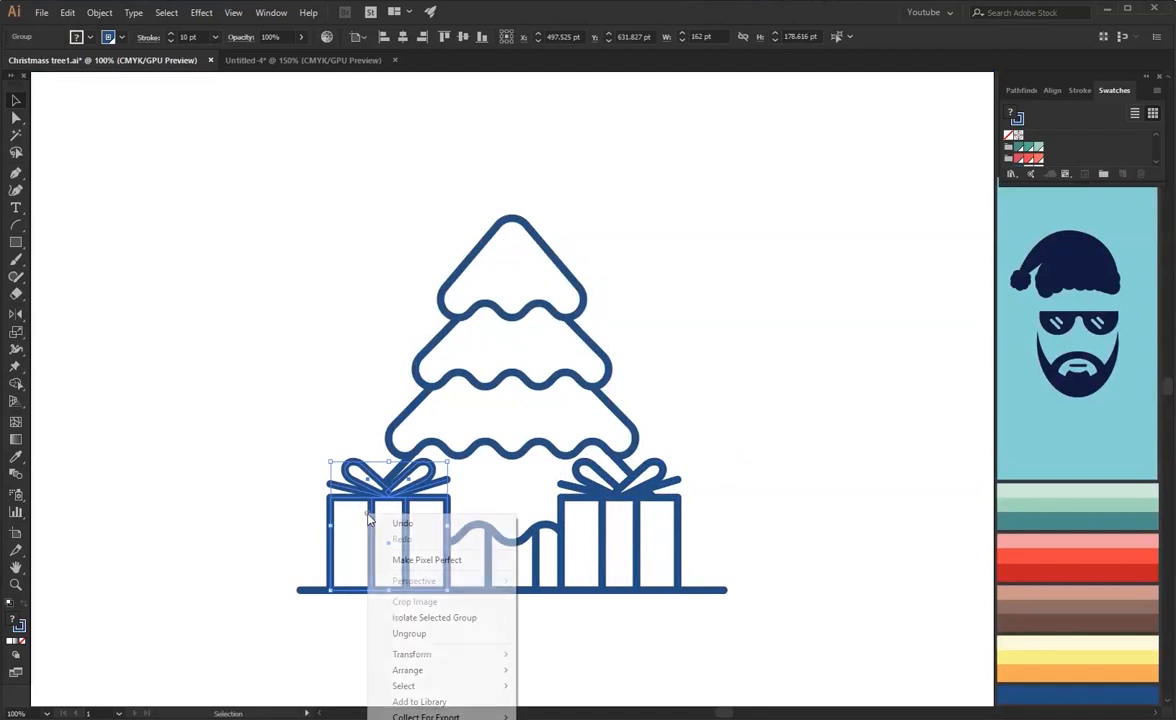
click(420, 615)
key(a)
drag(262, 408, 503, 531)
drag(449, 498, 394, 549)
double_click(735, 462)
click(740, 480)
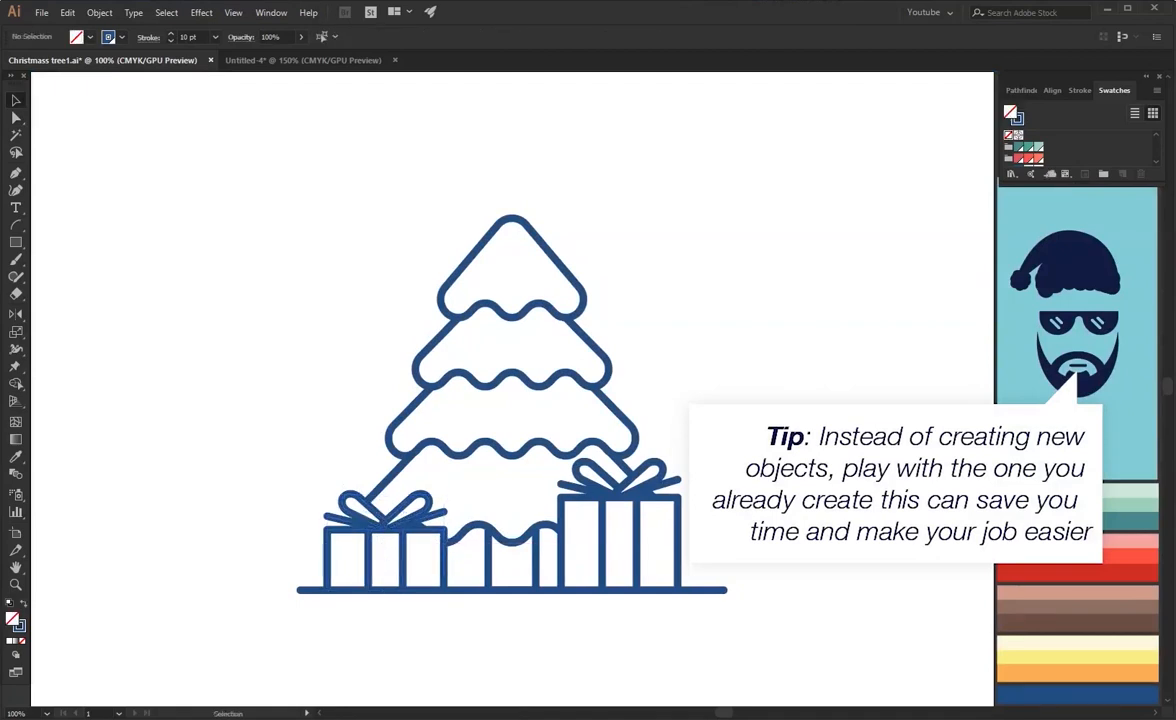
Expand the fills and strokes of the whole illustration into shapes.
drag(512, 438, 722, 638)
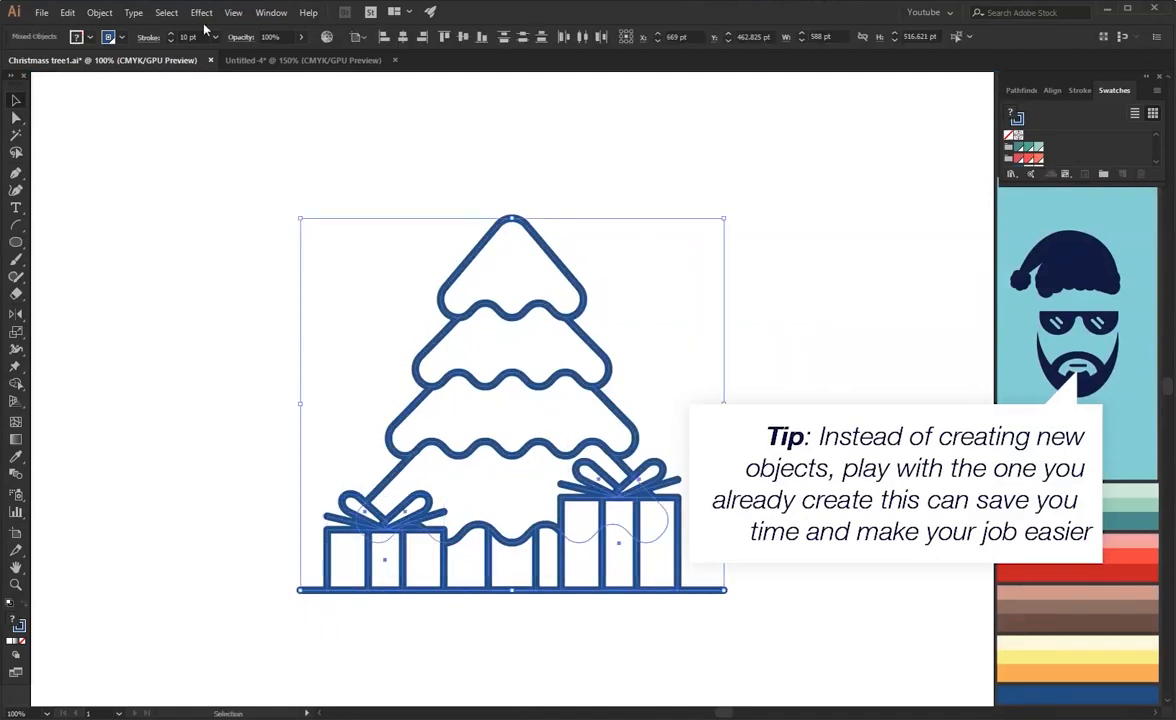
click(100, 13)
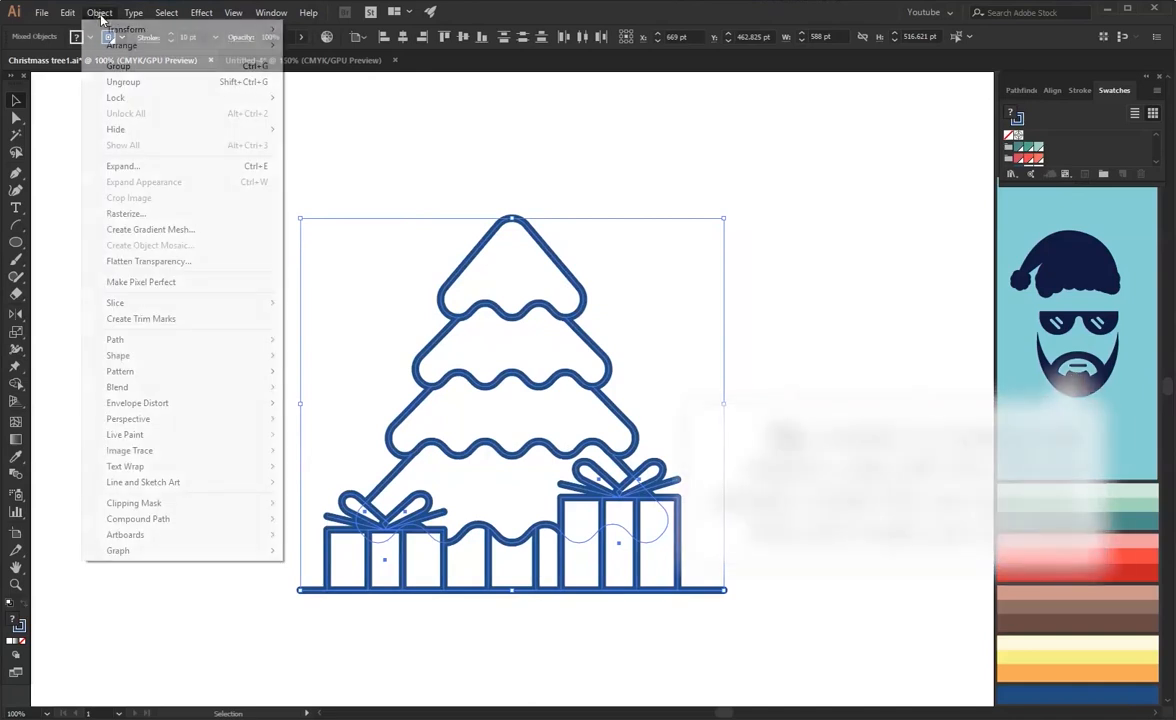
click(142, 170)
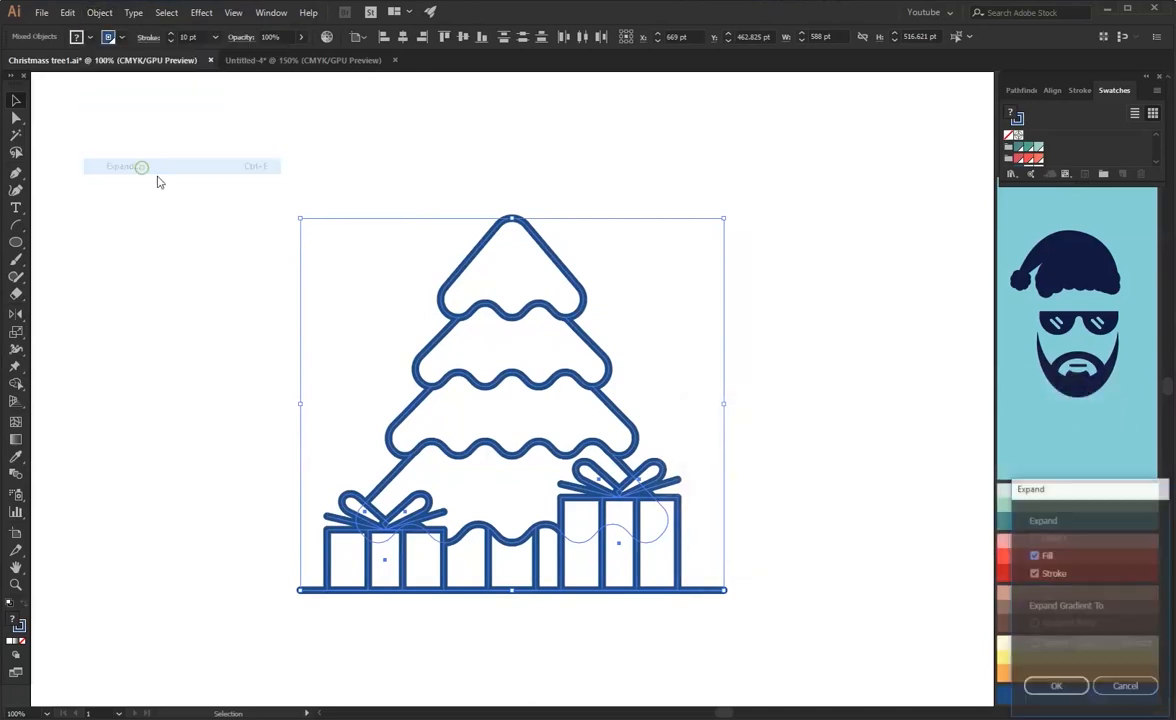
click(1056, 688)
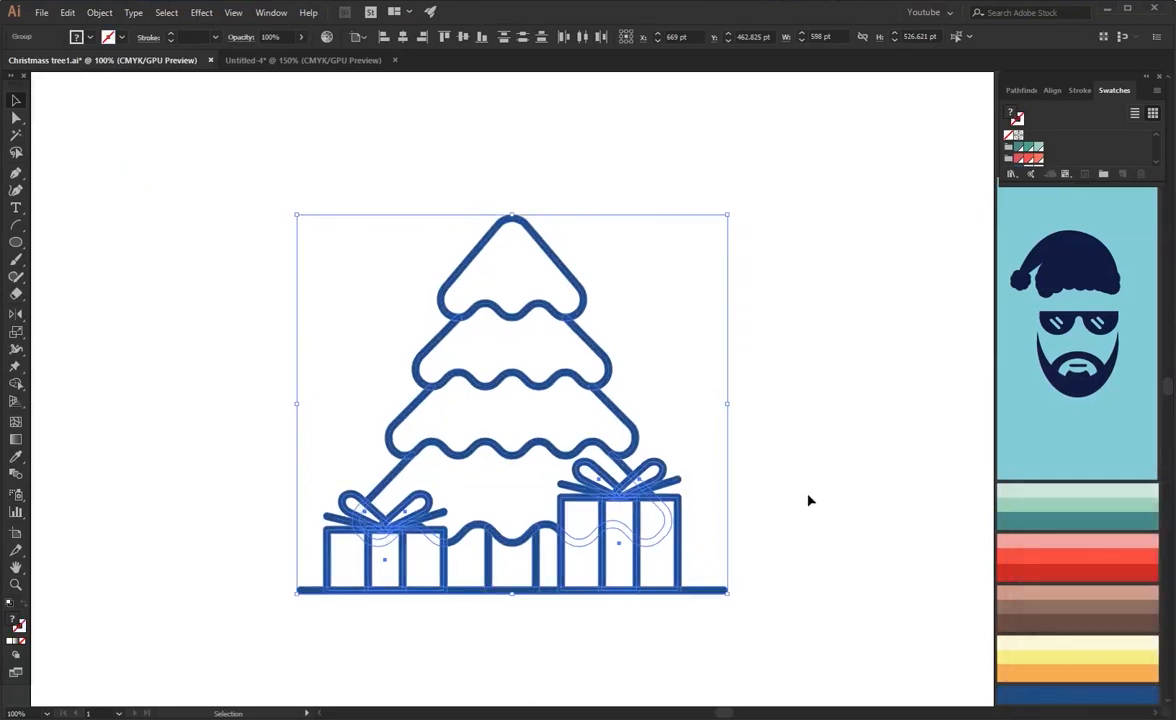
Unite the tree and trunk outlines into one shape and release the resulting compound path.
click(543, 278)
key(a)
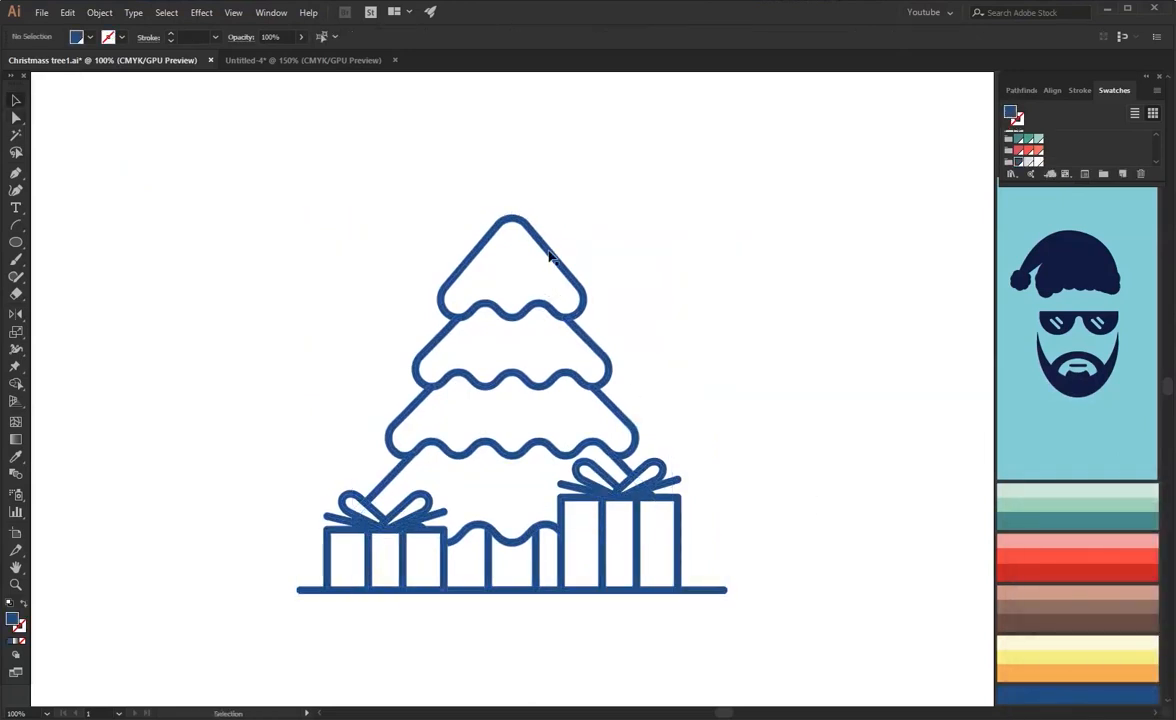
click(548, 255)
click(1022, 90)
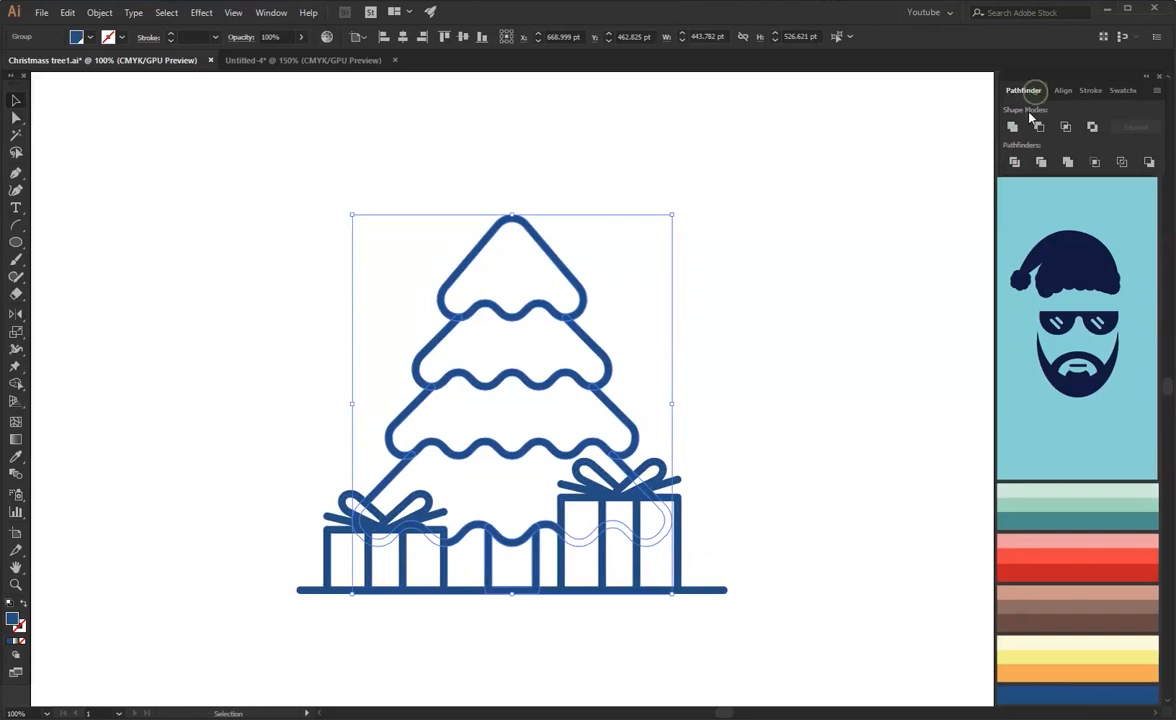
right_click(585, 266)
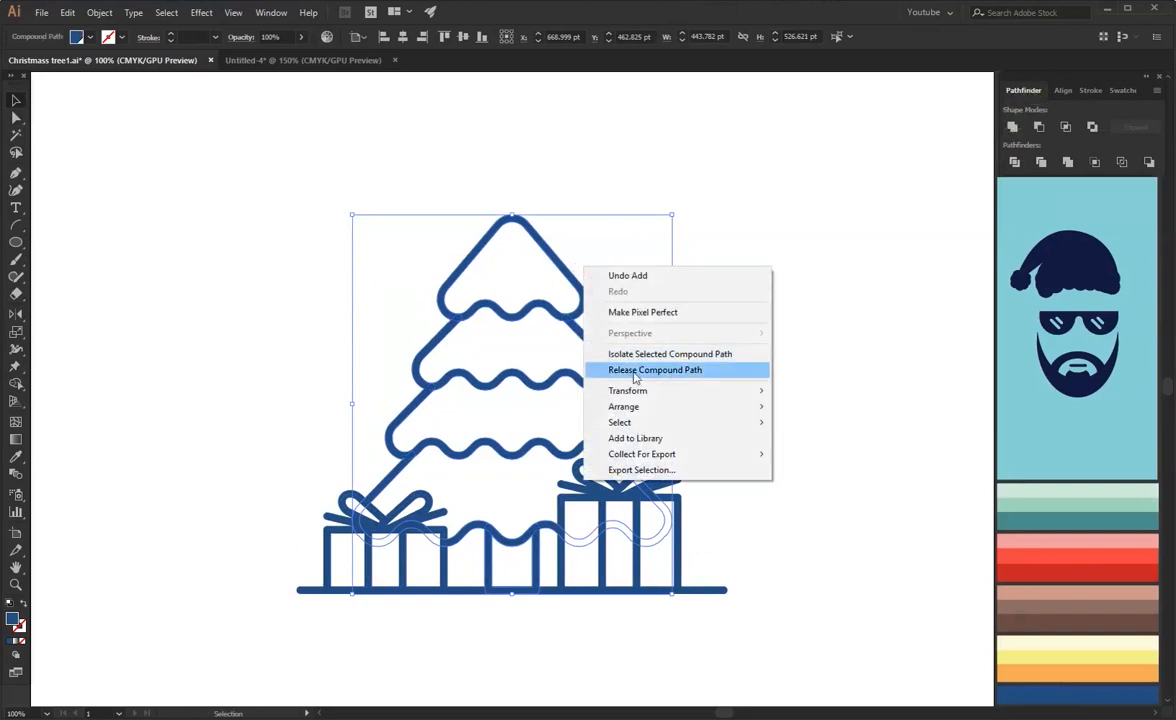
click(635, 373)
click(677, 294)
Fill all four tree tiers with the medium green from the palette.
key(a)
click(506, 261)
shift+click(509, 362)
shift+click(505, 496)
click(1060, 496)
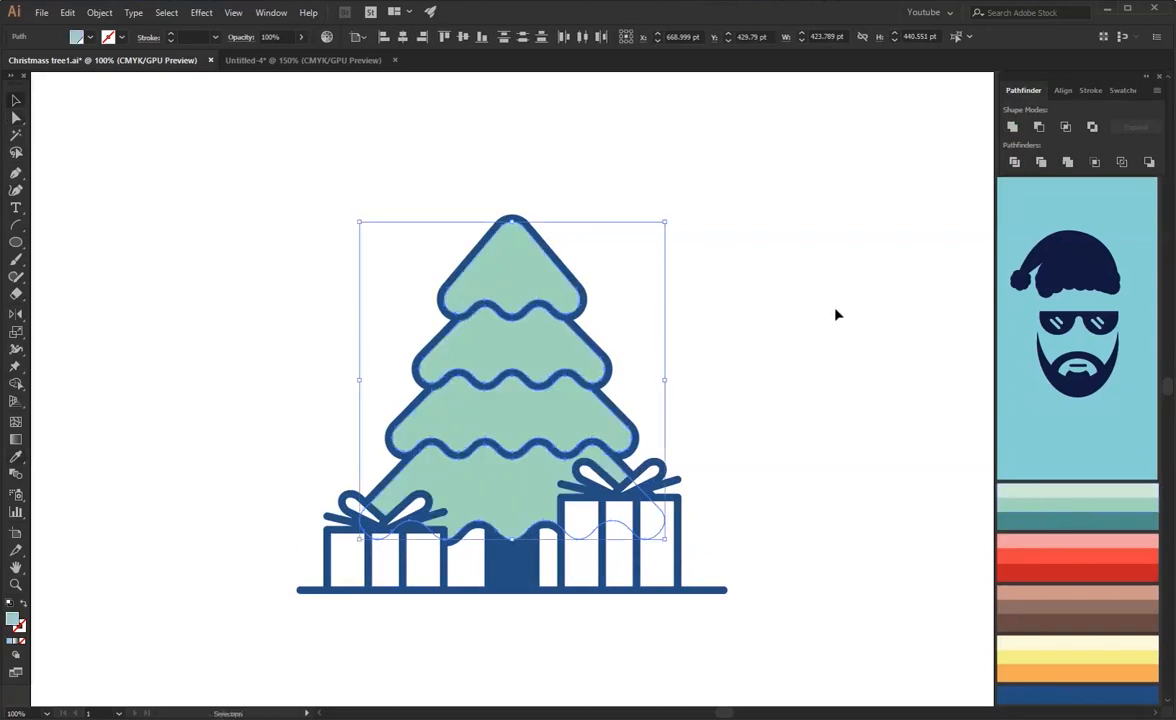
click(766, 282)
Fill the tree trunk with the medium brown from the palette.
click(512, 558)
key(i)
click(1051, 605)
Offset the top tier by 20 pt with round joins and intersect the offset with the second tier.
key(ctrl+f)
key(a)
click(633, 386)
click(523, 266)
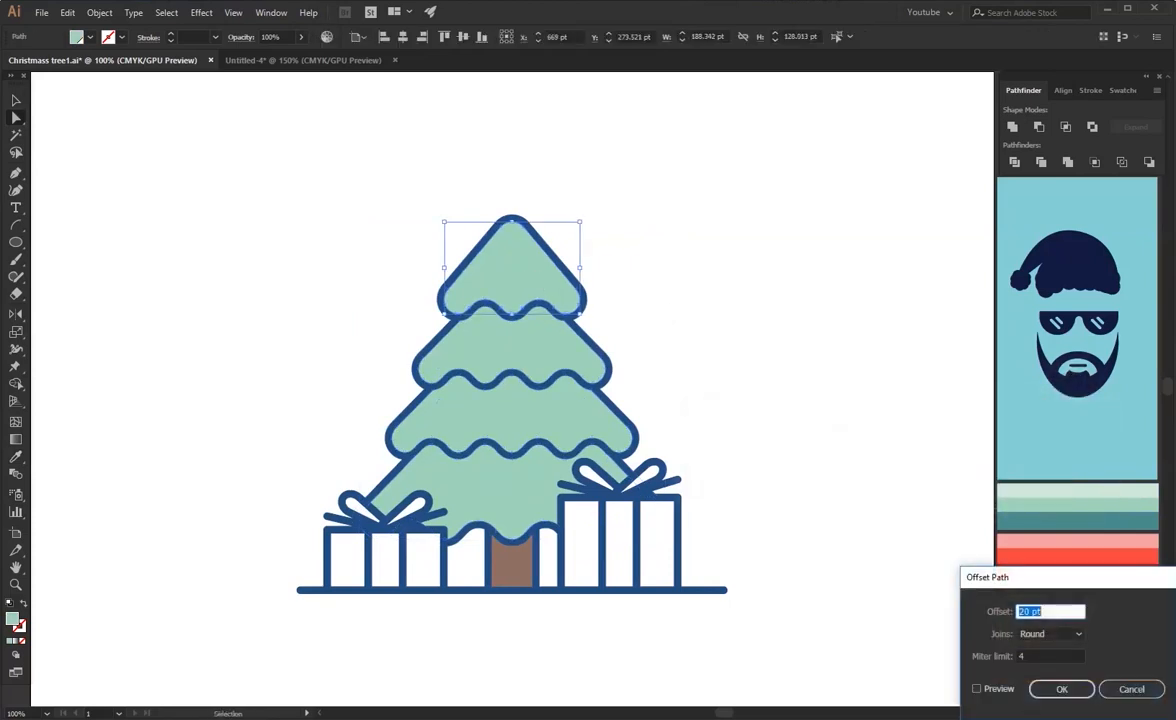
text(10)
click(977, 688)
click(1042, 688)
key(v)
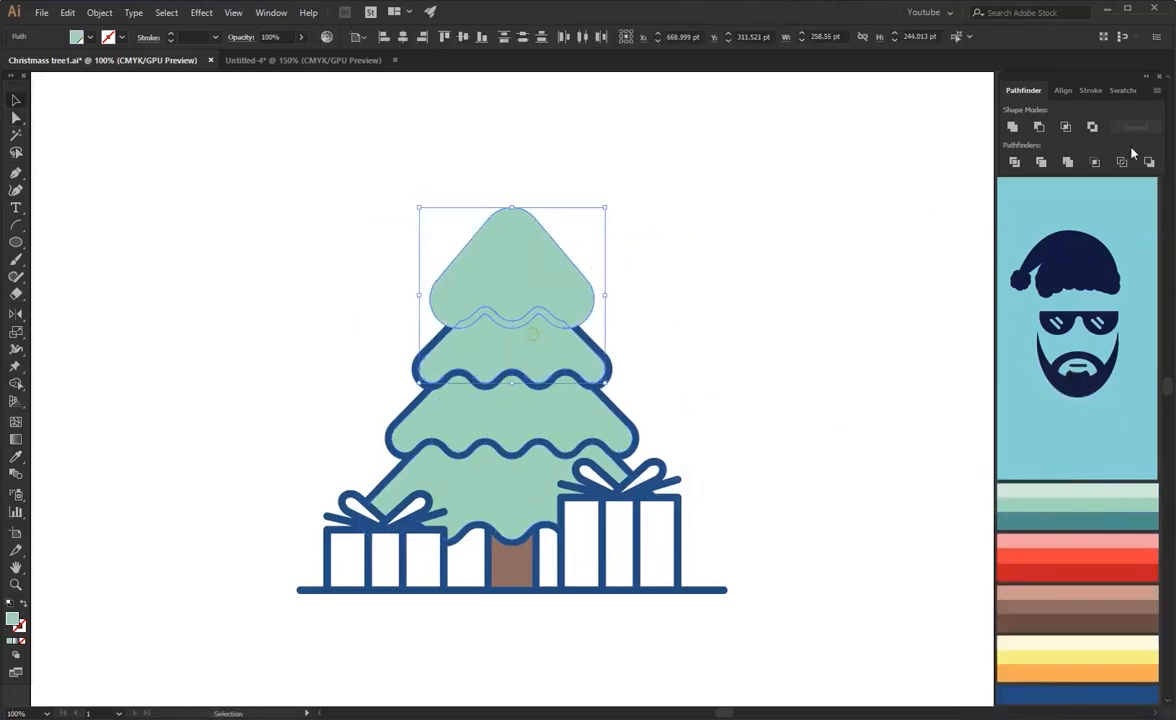
click(1066, 127)
Try the medium green as fill for the wavy strip under the top tier and undo it.
key(i)
click(1022, 509)
key(v)
click(768, 335)
key(ctrl+z)
Fill the wavy shadow strip under the top tier with the dark green from the palette.
key(i)
click(1038, 519)
key(v)
click(785, 342)
key(a)
click(566, 405)
key(ctrl+shift+o)
key(Escape)
Offset the second tier by 20 pt with round joins and intersect the offset with the third tier.
click(557, 354)
key(ctrl+shift+o)
click(992, 688)
click(1060, 688)
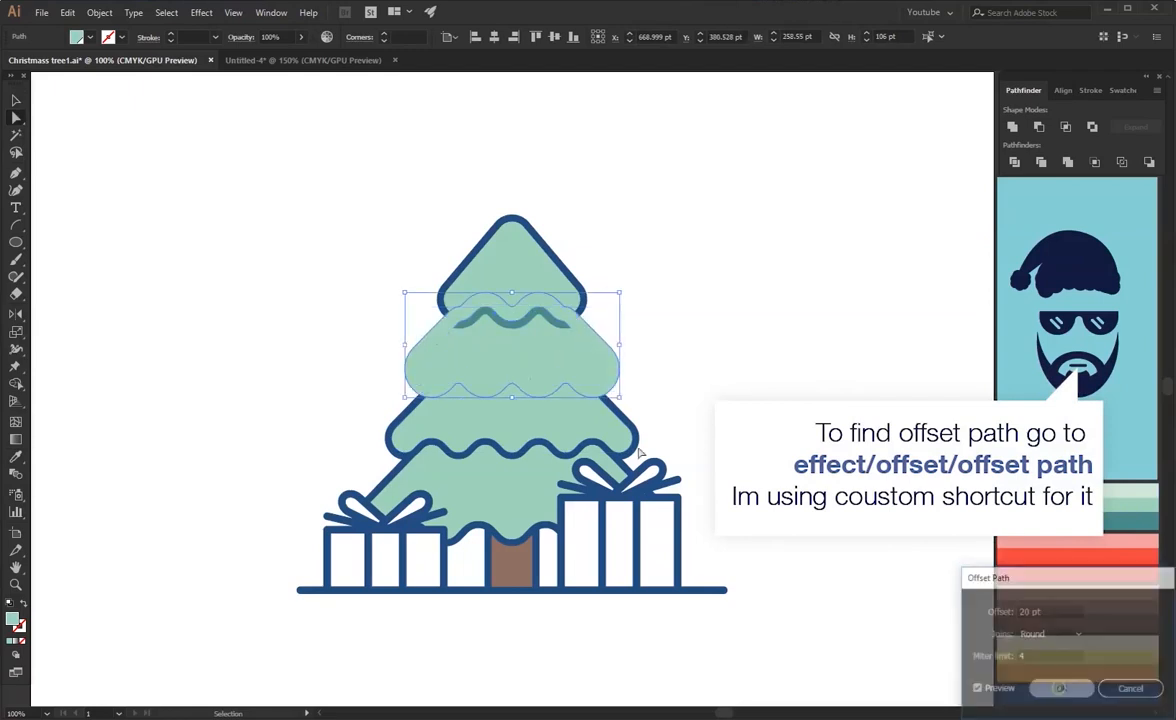
shift+click(583, 417)
key(v)
click(1066, 128)
Give the strip under the second tier the dark green of the shadow above it.
key(i)
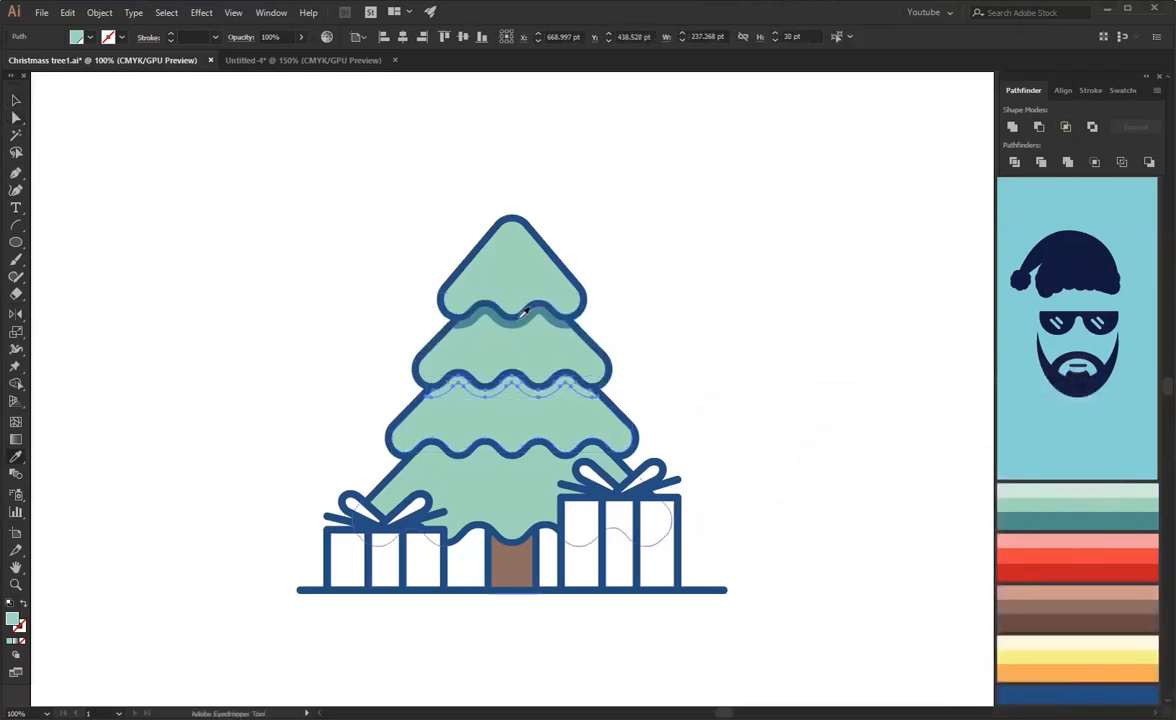
click(522, 310)
key(v)
Offset the third tier by 20 pt with round joins and intersect the offset with the lowest tier.
key(a)
click(533, 425)
key(ctrl+shift+o)
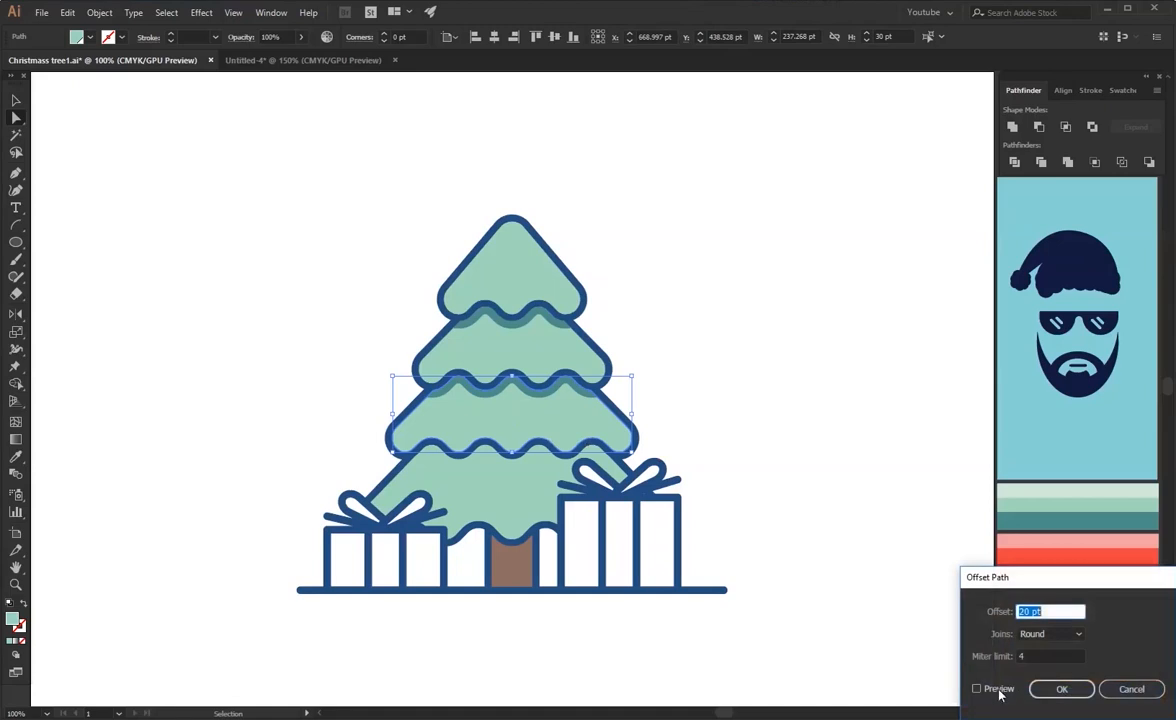
click(979, 689)
click(1062, 689)
shift+click(517, 496)
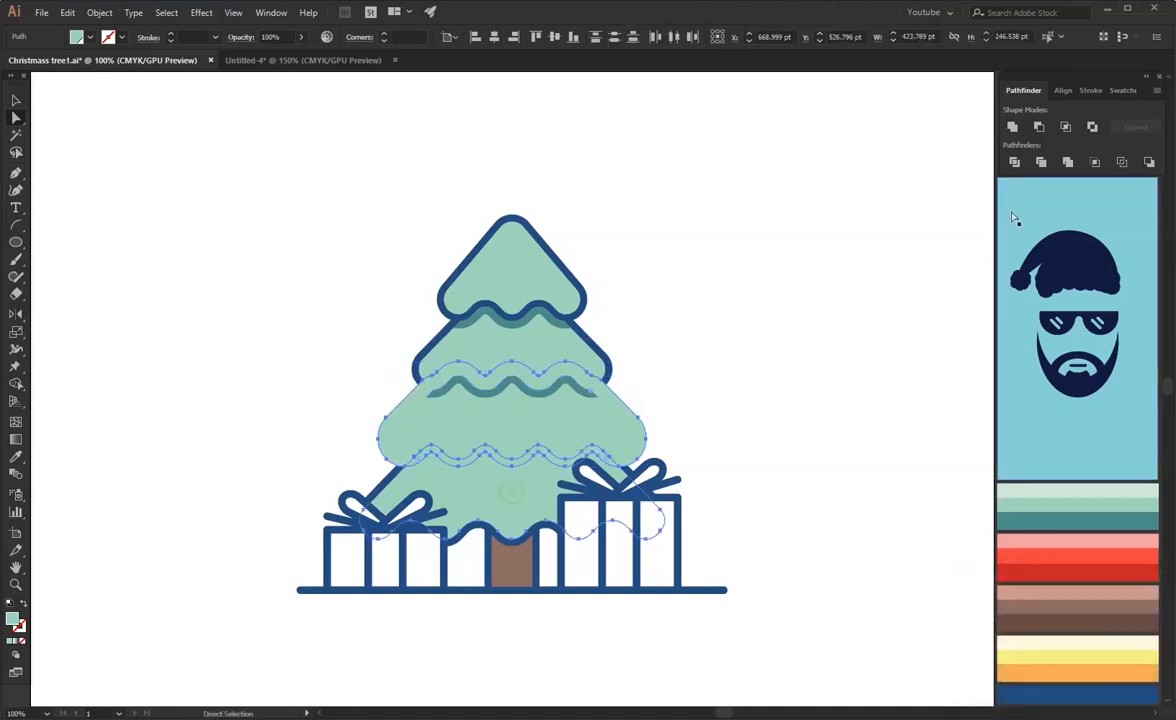
click(1064, 128)
Give the strip under the third tier the same dark green as the other shadow strips.
key(i)
click(533, 390)
key(v)
click(679, 294)
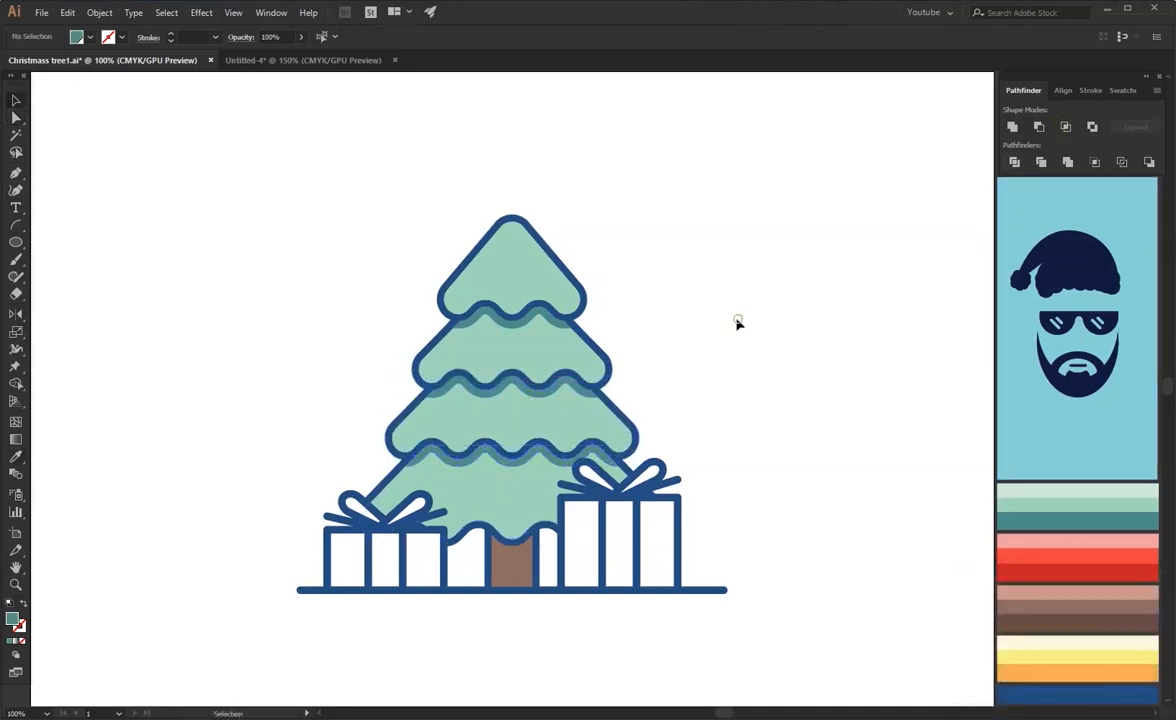
Combine the four green tiers into one compound shape with Unite and expand it.
click(481, 414)
shift+click(468, 499)
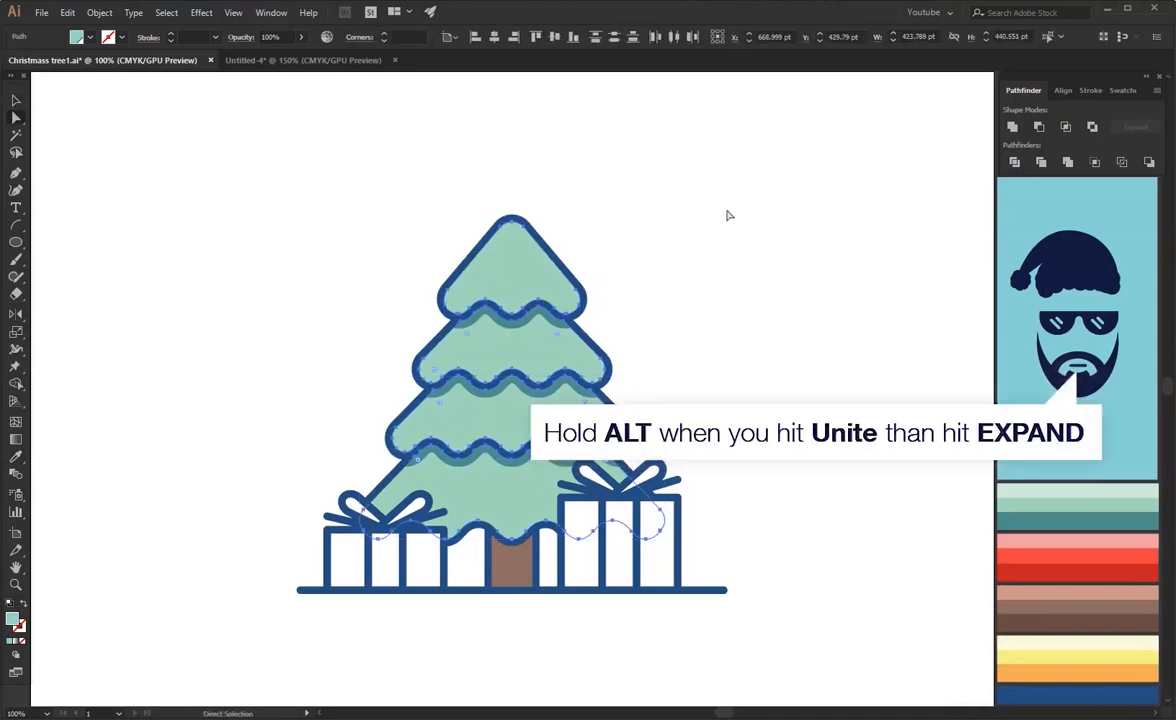
alt+click(1012, 127)
click(1136, 127)
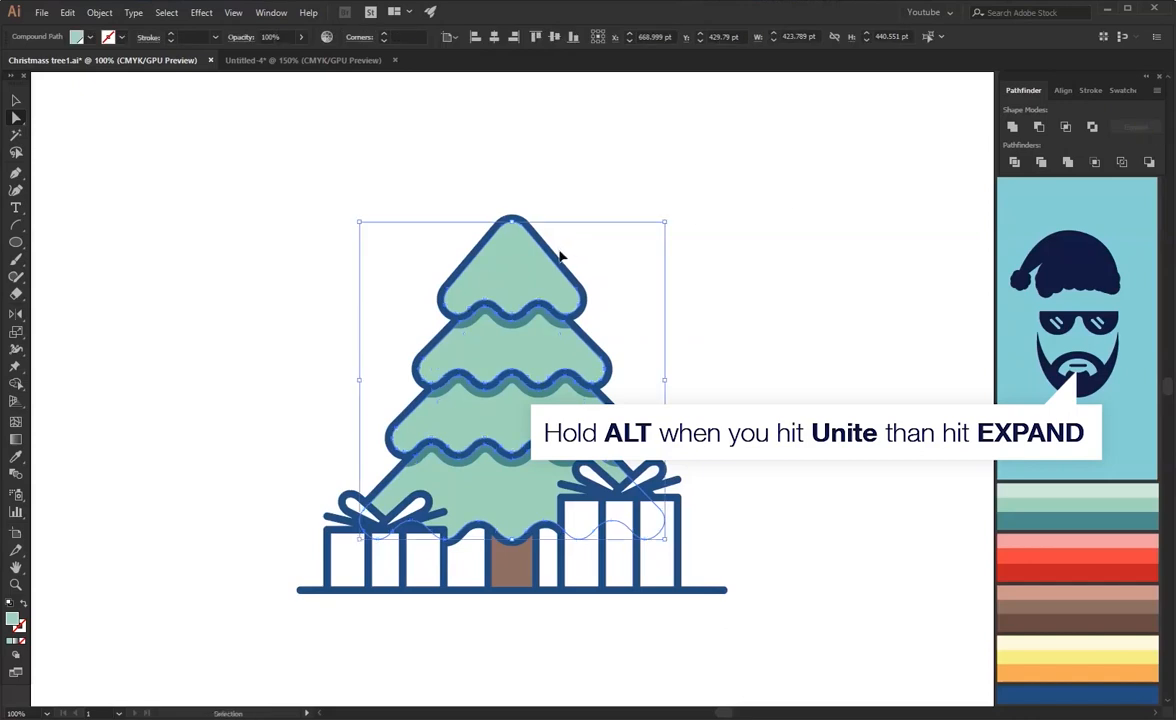
Subtract a copy of the green tiers shifted about 28 pt right with Minus Front, and fill the remaining left-side slivers dark green.
drag(527, 262, 543, 265)
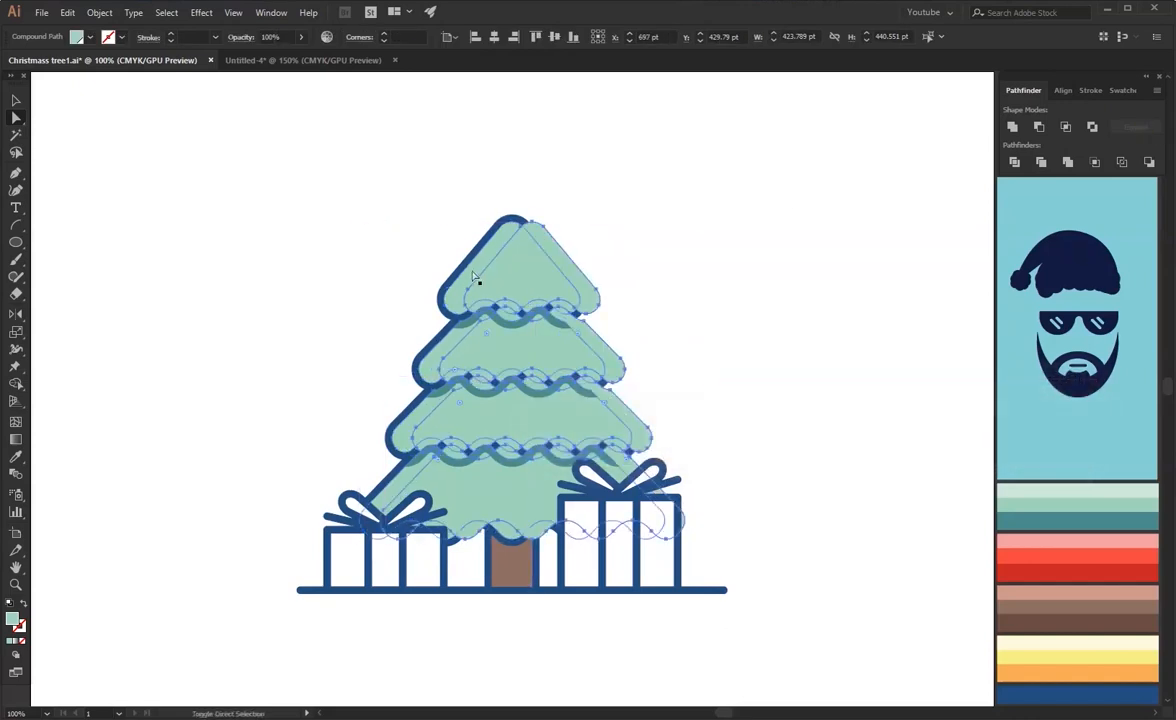
click(1037, 127)
key(i)
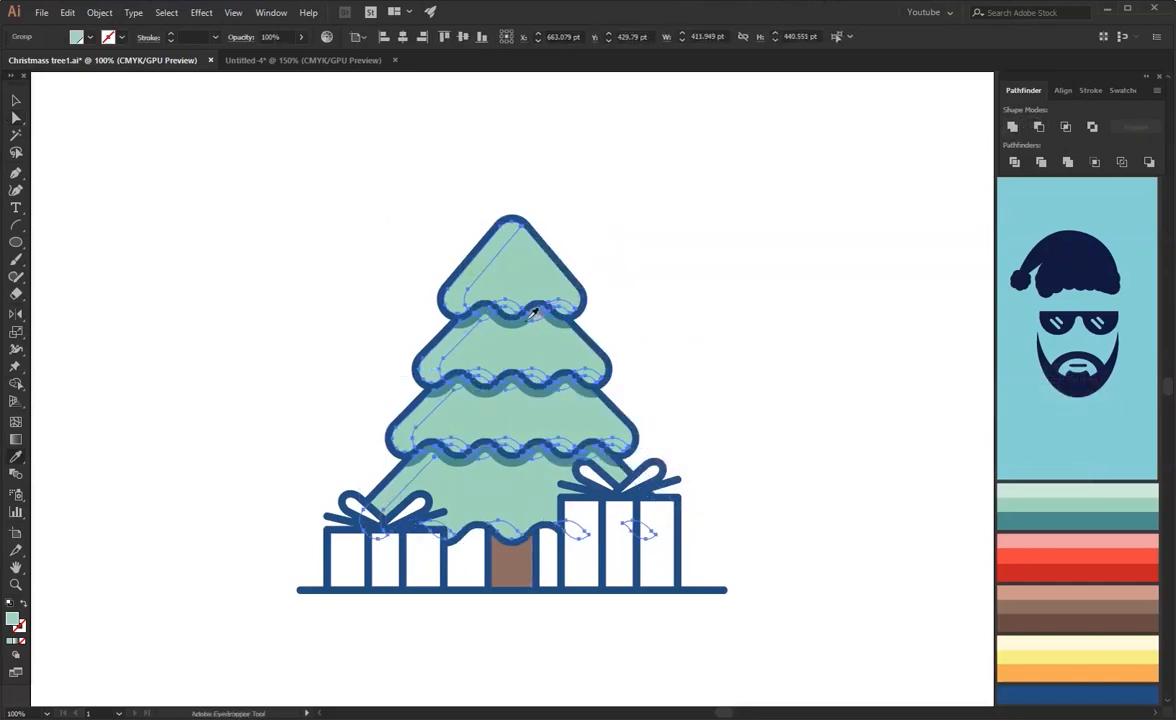
click(529, 316)
key(v)
Isolate the dark green shadow group and delete the stray slivers along the wavy edges, keeping the left-side shadows.
right_click(522, 307)
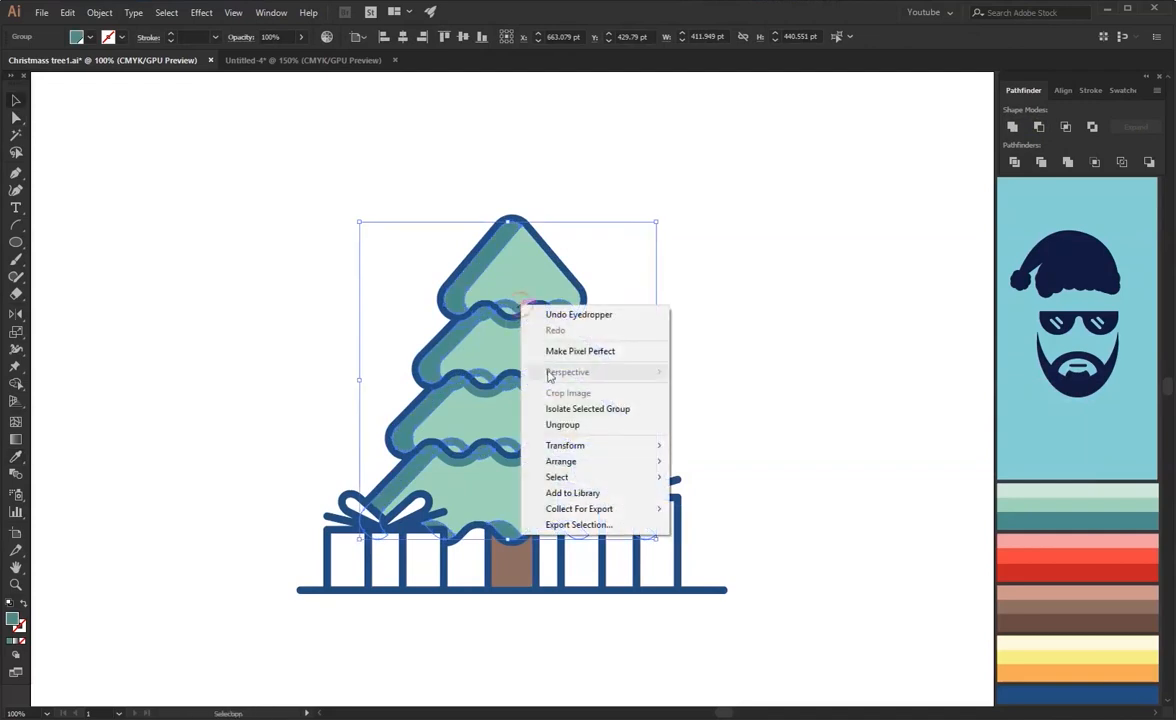
click(560, 409)
drag(507, 584, 506, 584)
key(Delete)
key(Delete)
drag(521, 297, 490, 390)
key(Delete)
click(492, 378)
key(Delete)
click(528, 407)
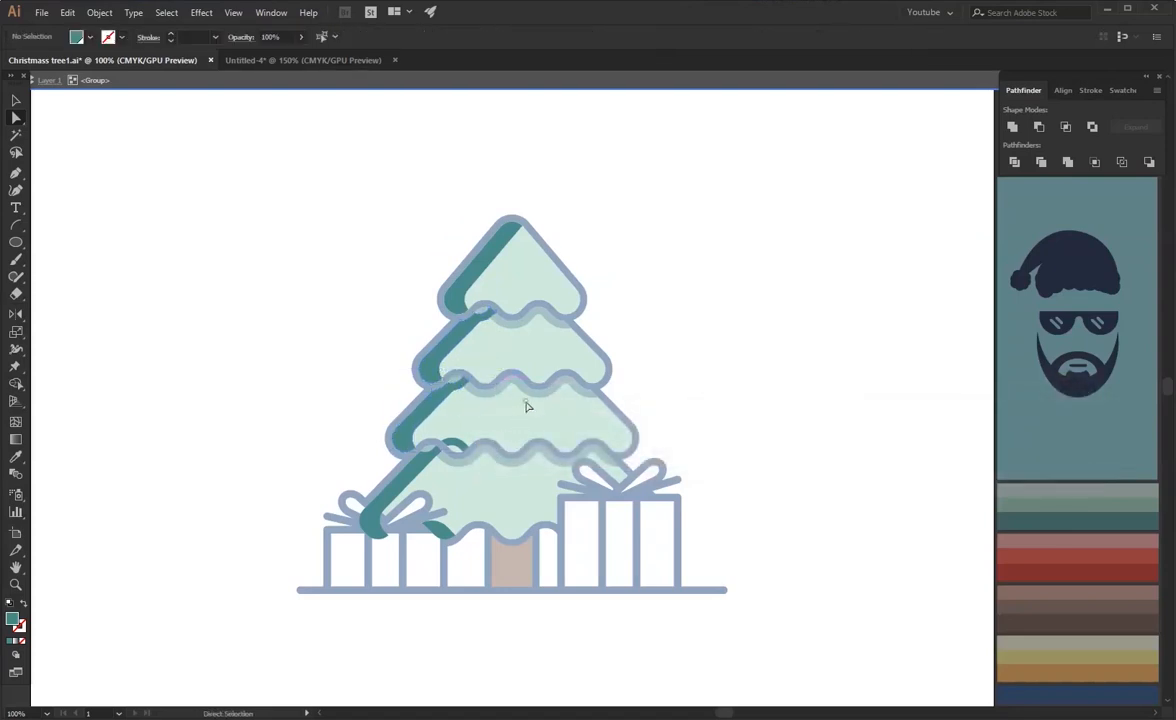
double_click(662, 307)
Subtract a copy of the green tiers shifted about 28 pt left with Minus Front, and fill the remaining right-side highlights light green.
key(v)
click(531, 278)
click(591, 250)
click(545, 283)
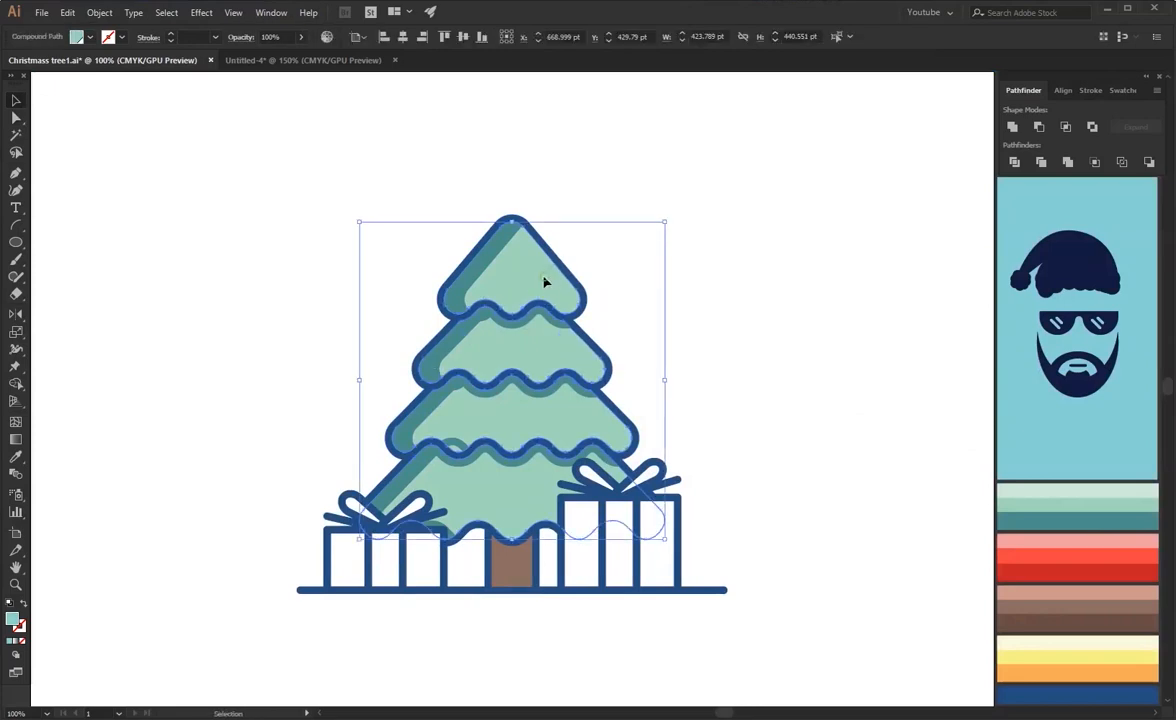
drag(545, 283, 525, 274)
shift+click(547, 252)
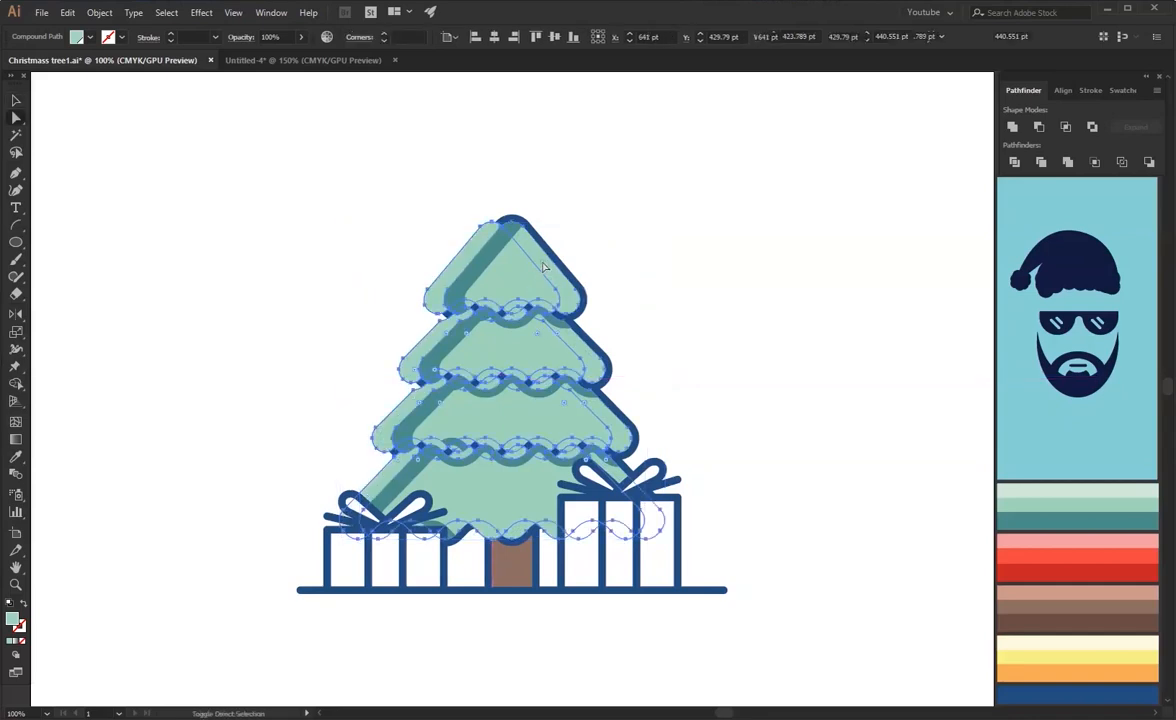
click(1040, 130)
click(816, 341)
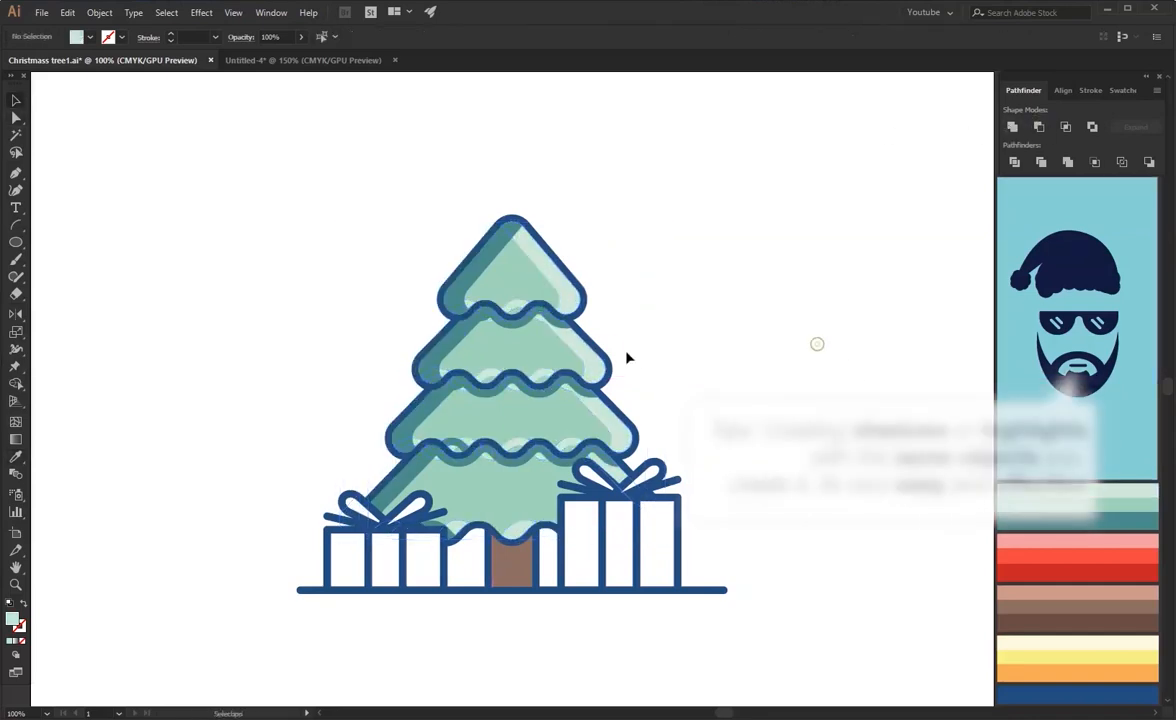
Isolate the light green highlight group and delete the stray slivers over the gifts and along the lowest tier's edges.
right_click(587, 356)
click(656, 451)
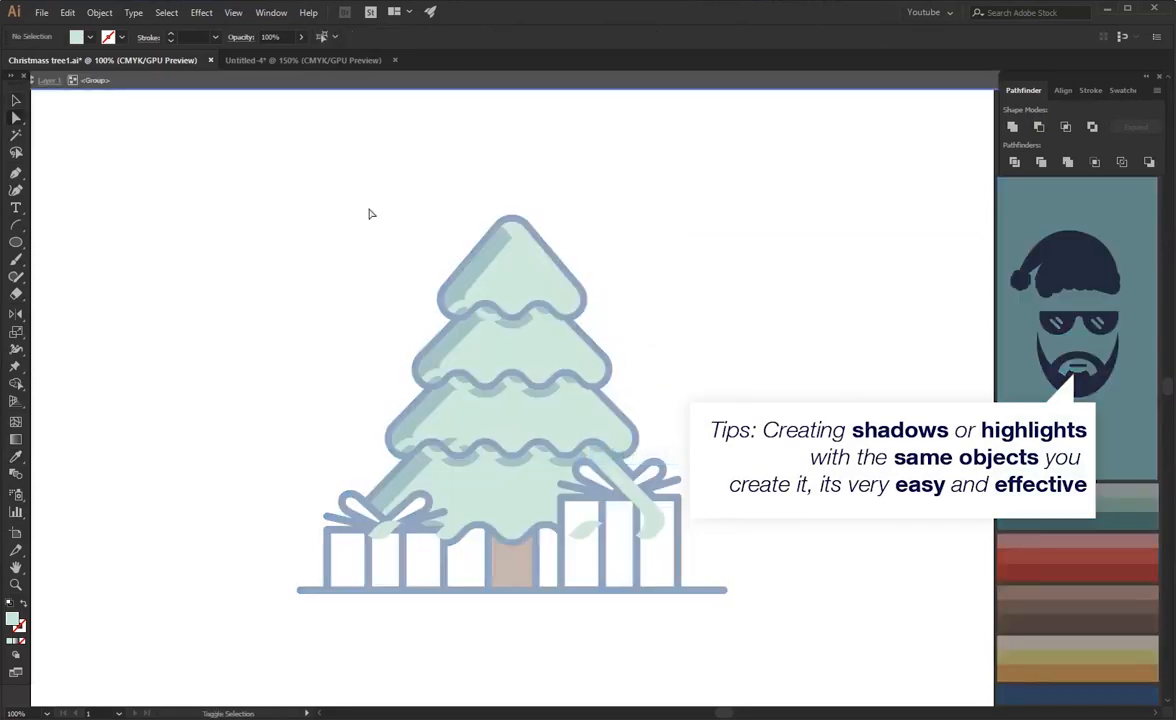
drag(500, 484, 503, 489)
key(Delete)
drag(306, 469, 407, 528)
drag(567, 569, 568, 570)
key(Delete)
click(588, 531)
key(Delete)
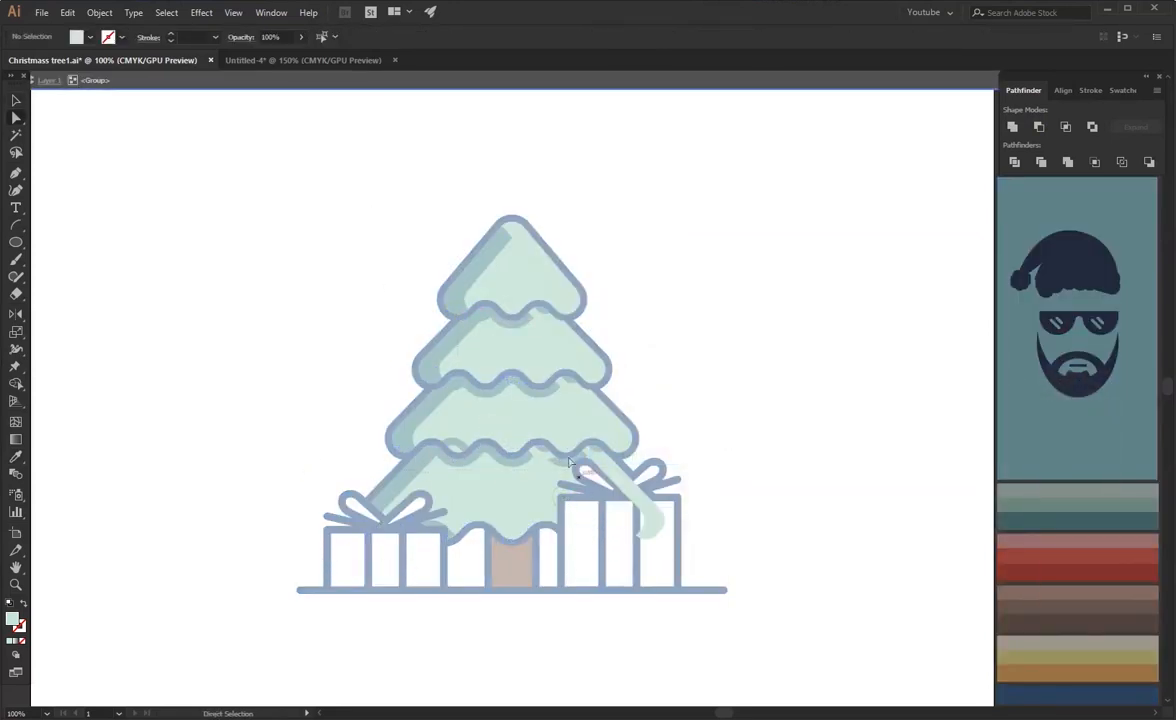
Delete the remaining stray highlight slivers along the wavy edges of the upper tiers, keeping the right-side highlights.
key(Escape)
click(542, 373)
key(Delete)
click(516, 303)
key(Delete)
click(567, 447)
key(Delete)
click(541, 458)
key(Delete)
click(735, 380)
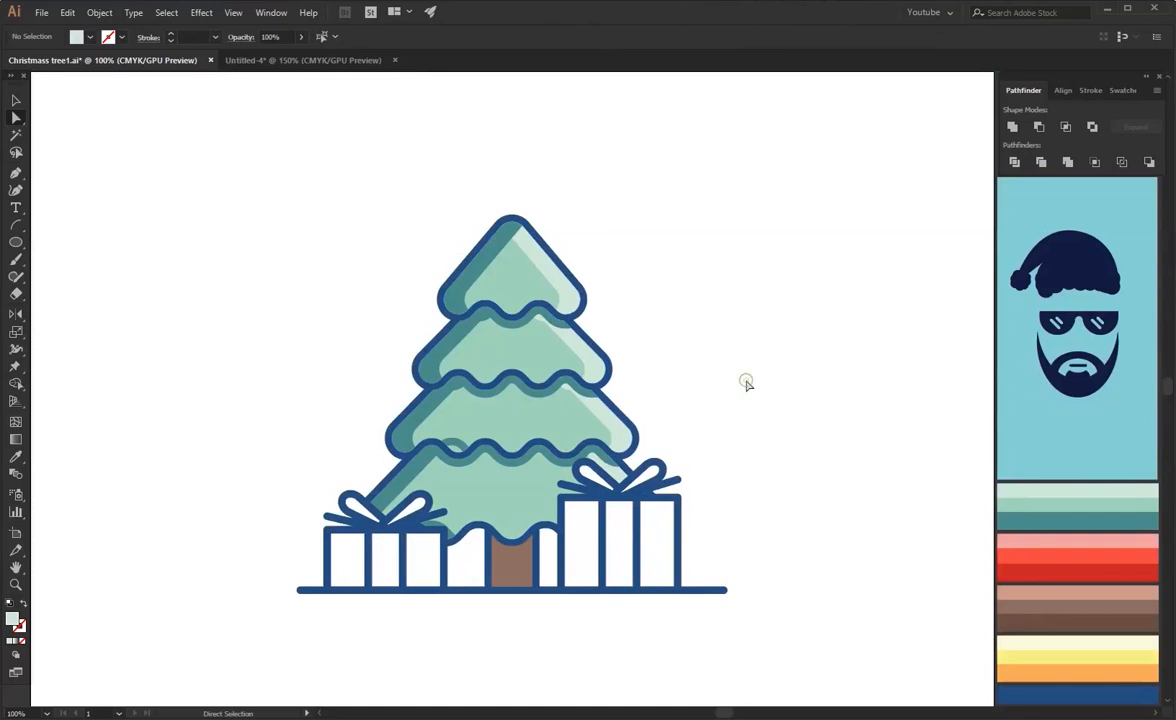
click(456, 450)
click(658, 369)
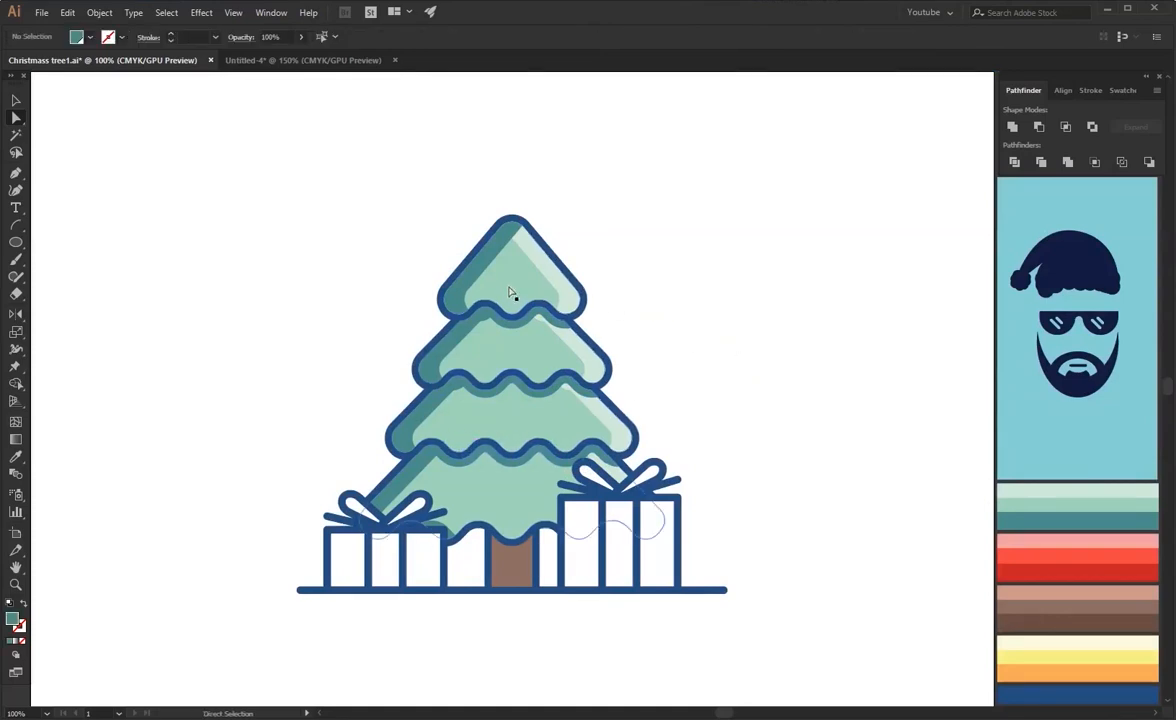
Offset the green tier shape by -30 pt with round joins and fill the resulting inner shapes light green.
click(519, 349)
key(v)
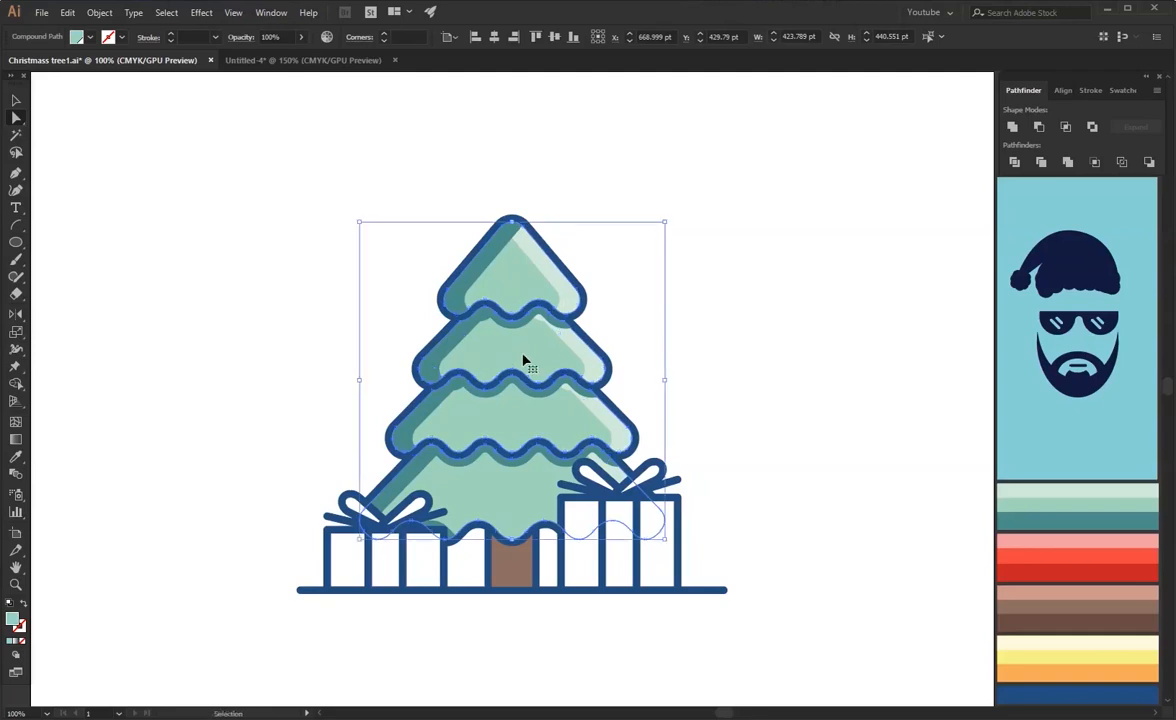
key(ctrl+shift+o)
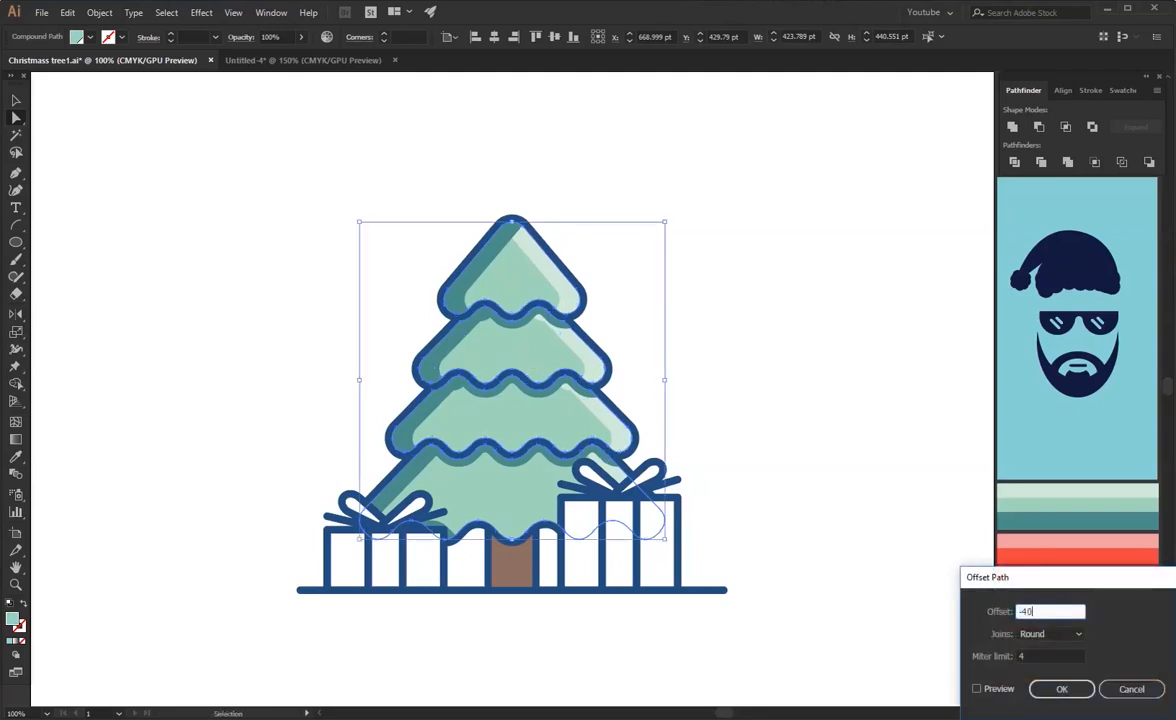
text(-40)
click(991, 692)
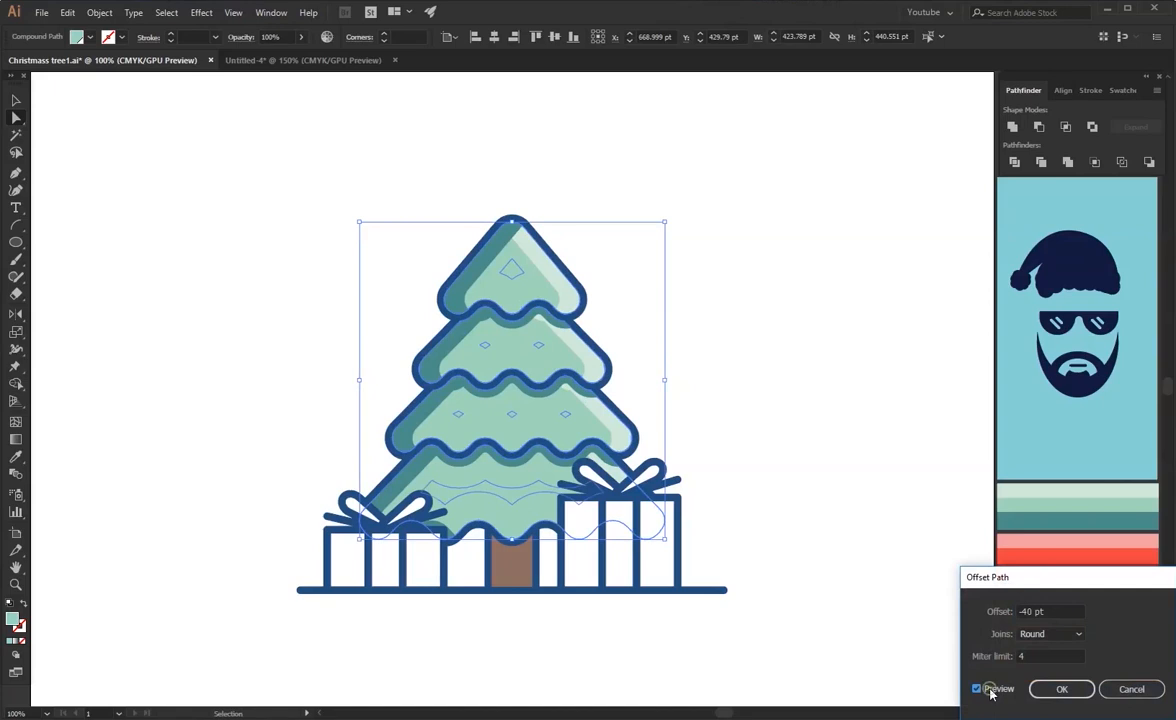
click(1040, 613)
text(-30)
key(Tab)
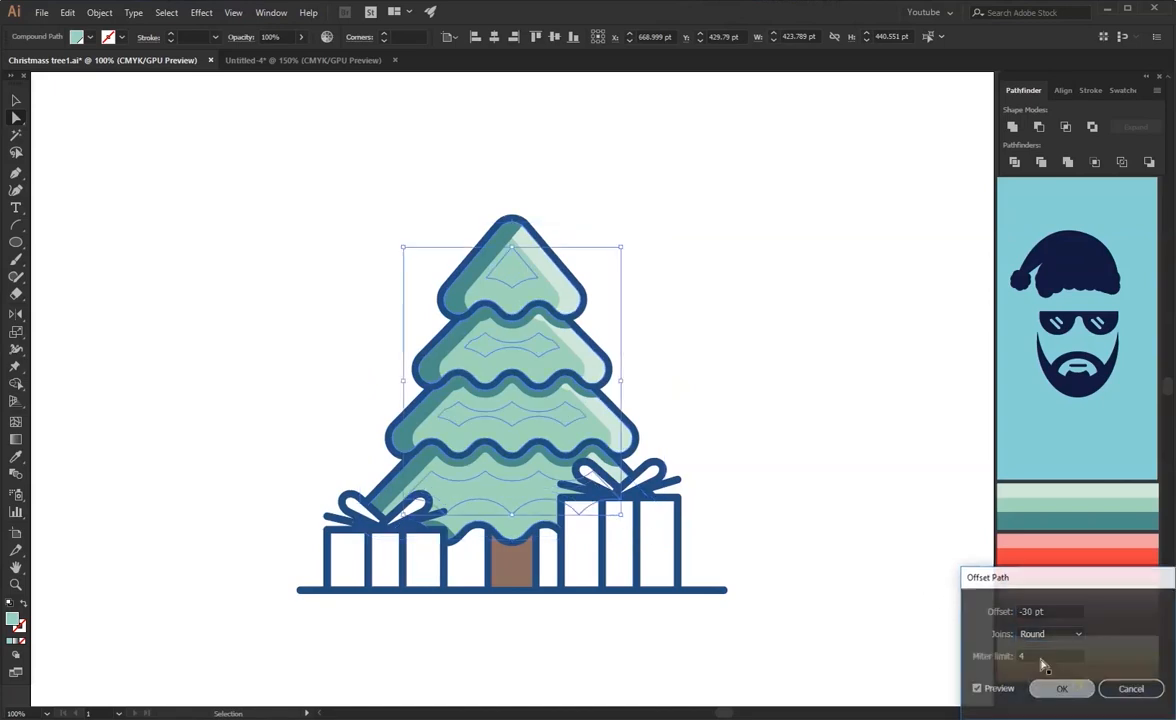
click(1066, 690)
click(684, 347)
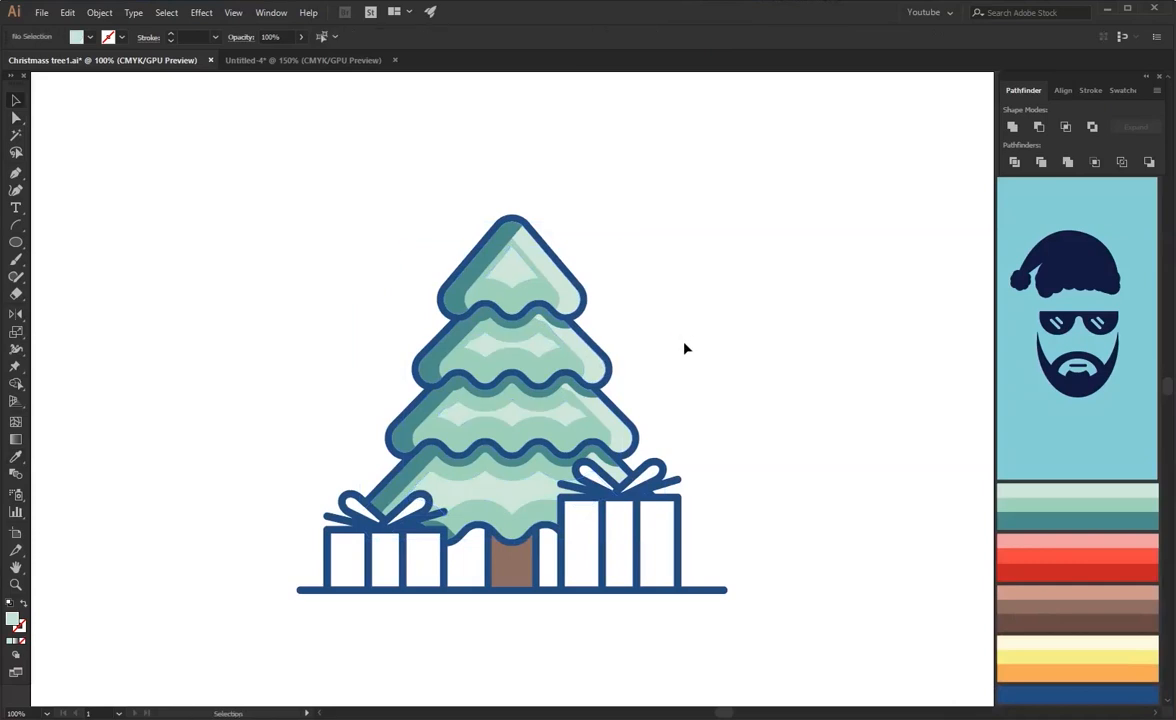
click(686, 346)
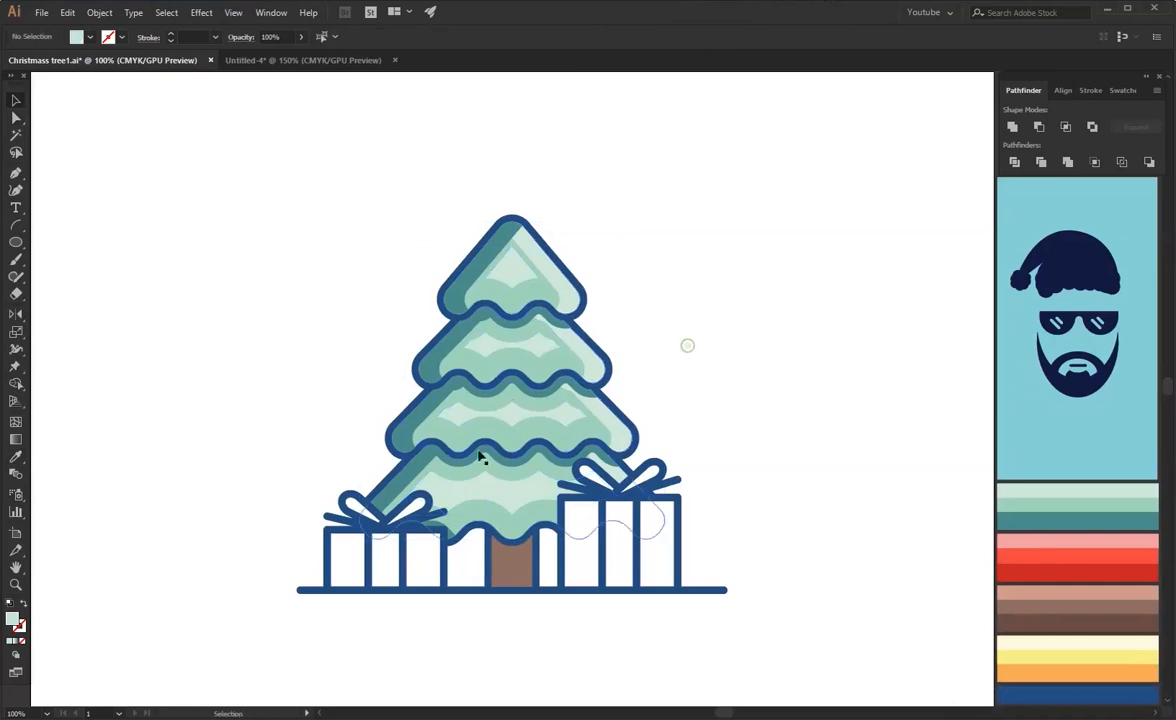
click(452, 464)
click(680, 332)
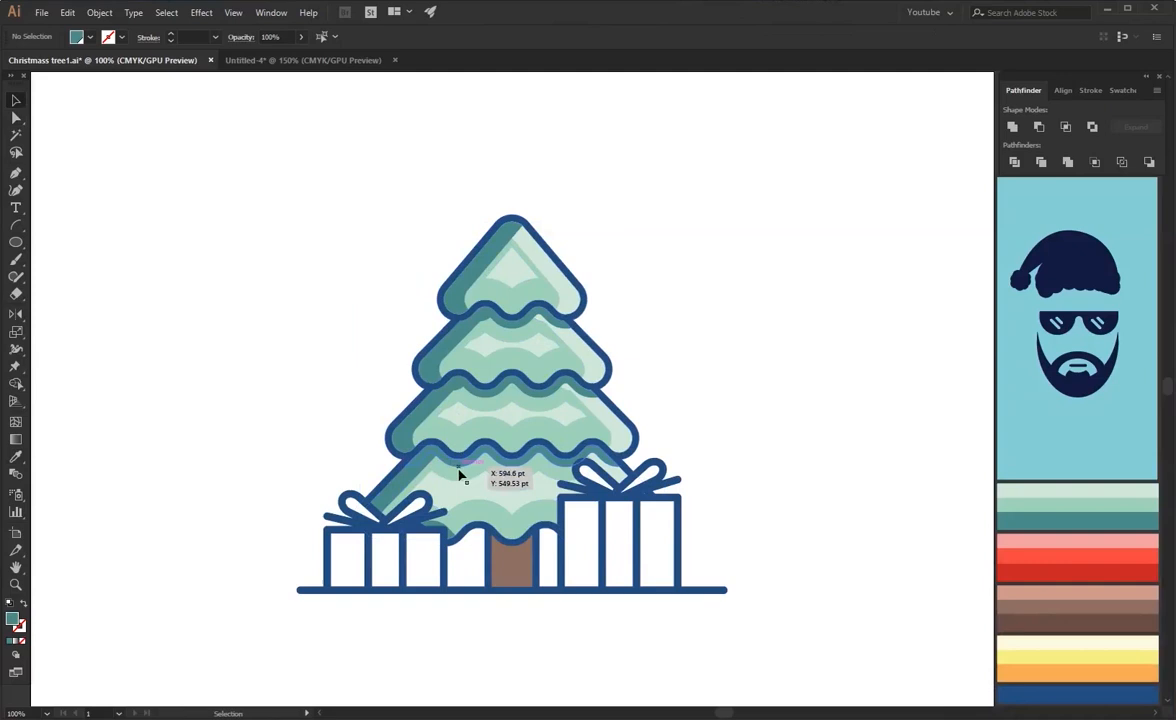
click(466, 442)
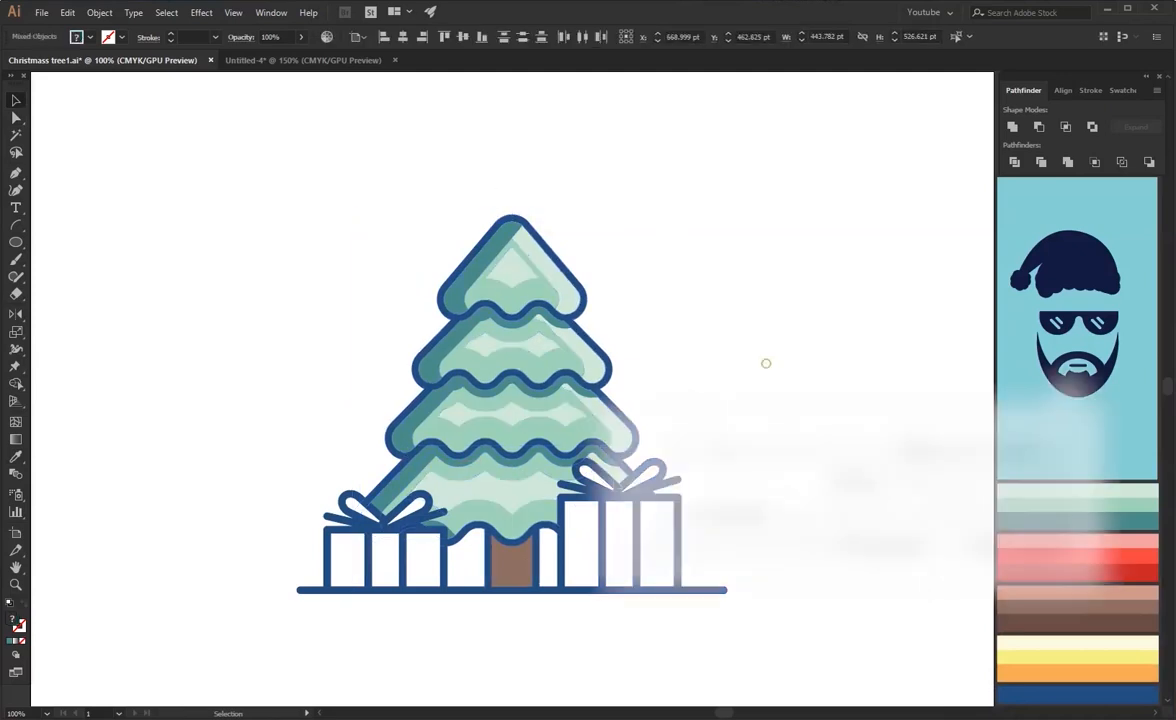
Offset a copy of the green tiers outward 20 pt, intersect it with a trunk copy, and fill the resulting shadow dark brown.
click(511, 572)
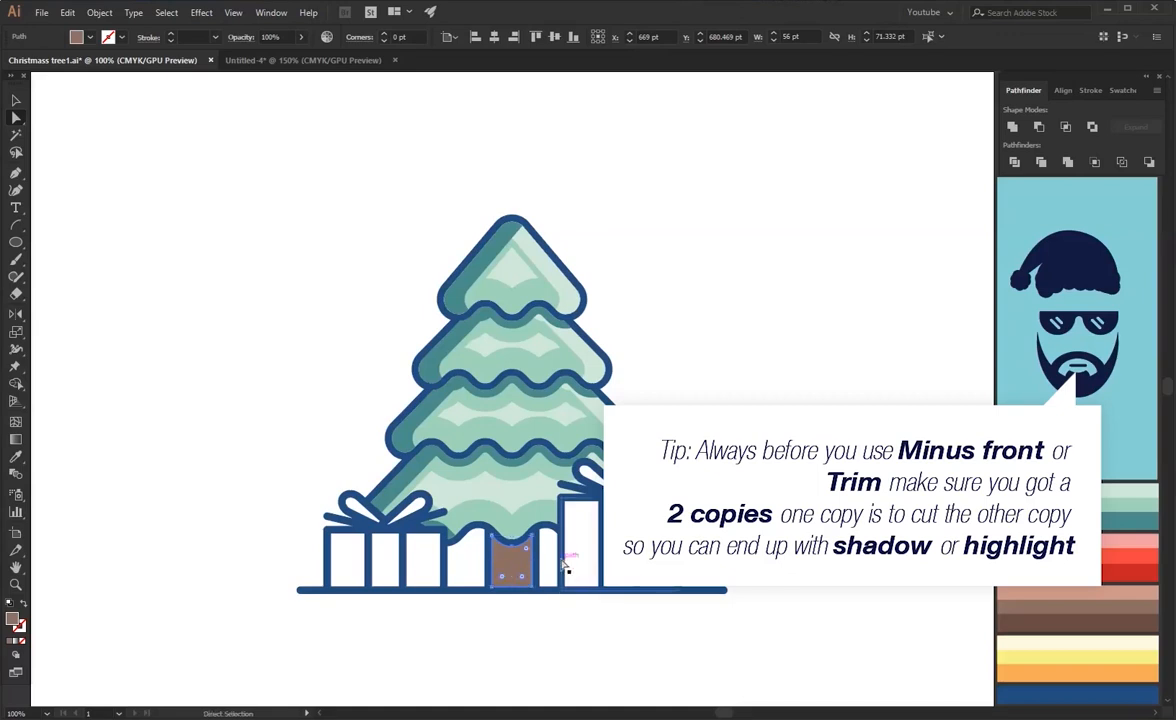
click(511, 533)
click(510, 566)
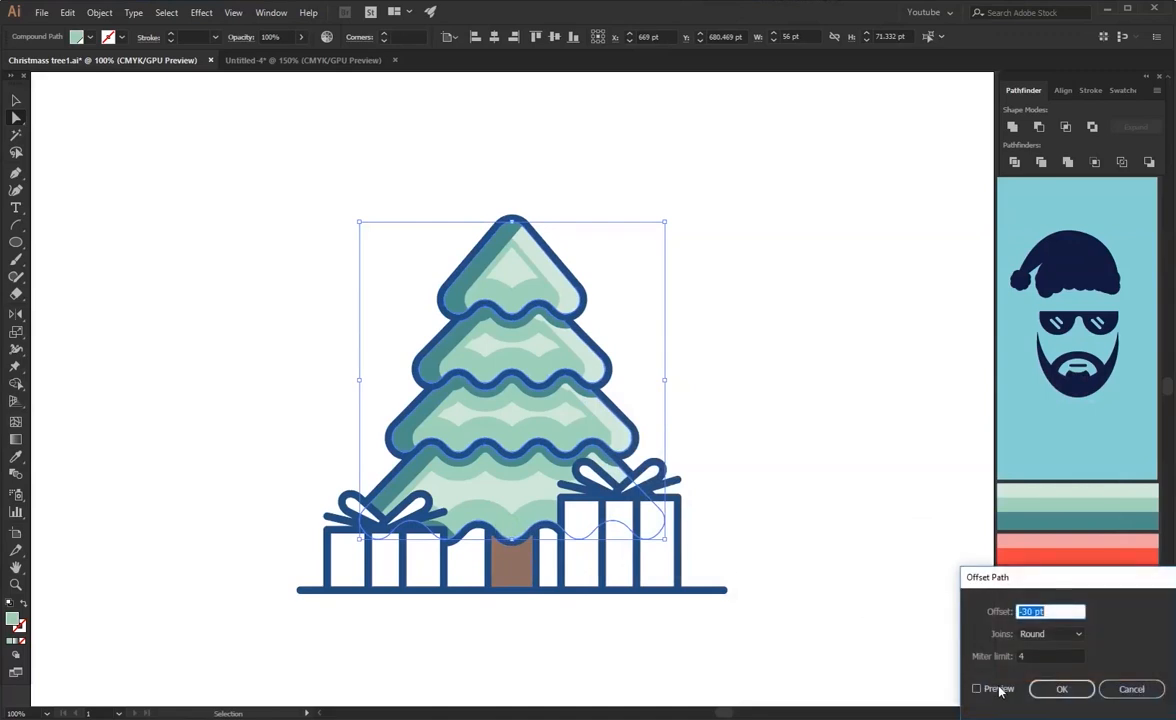
click(977, 689)
click(1062, 689)
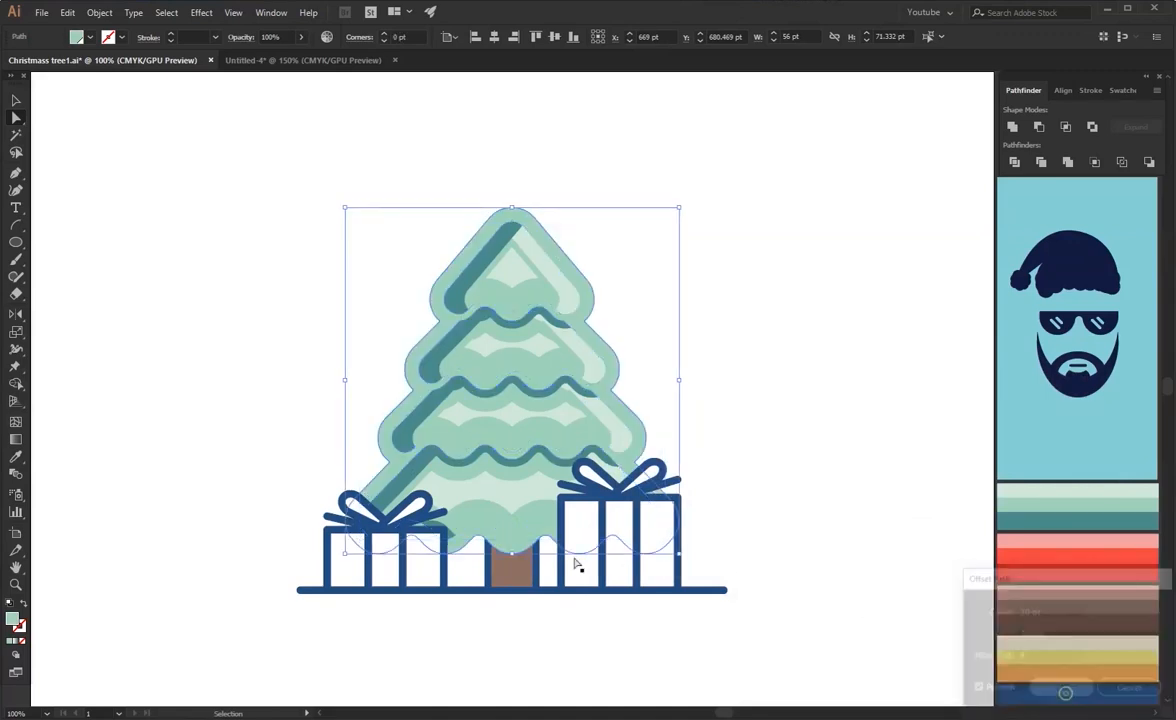
click(1066, 127)
key(i)
click(1050, 624)
key(v)
click(886, 523)
Subtract a trunk copy shifted right from another copy with Minus Front, and fill the remaining left-side shadow dark brown.
key(a)
click(519, 570)
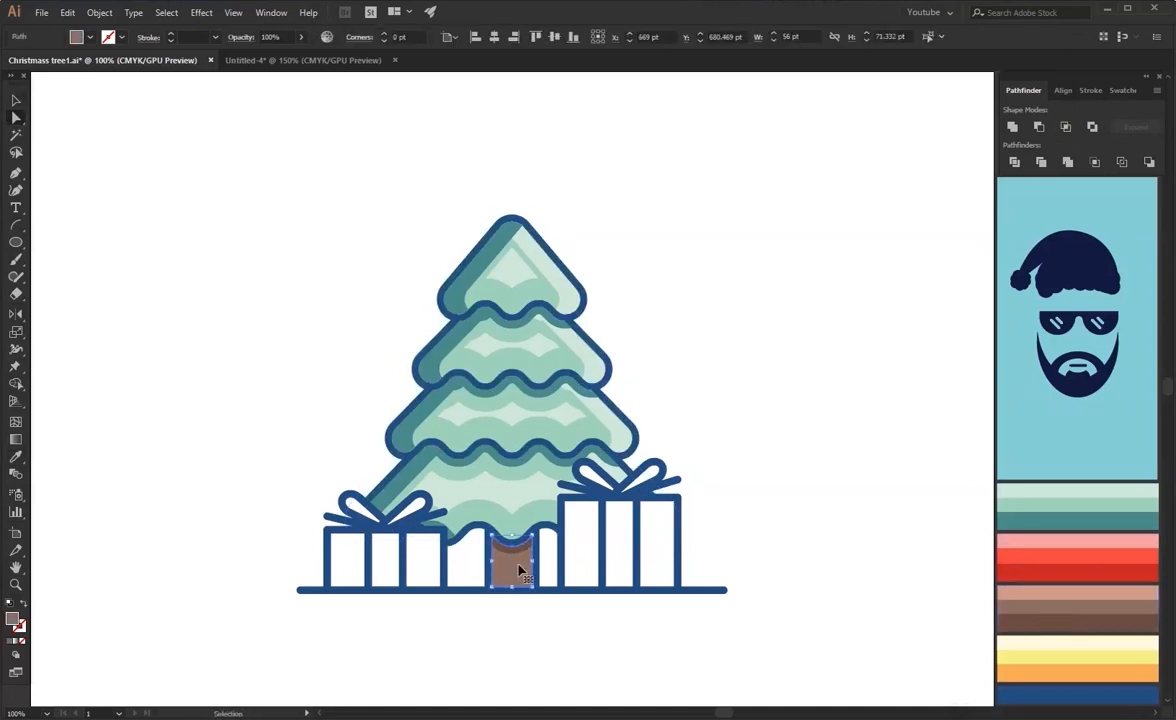
key(shift+Right)
shift+click(500, 560)
click(1042, 128)
key(i)
click(516, 549)
key(v)
click(796, 472)
Subtract a trunk copy shifted about 20 pt left with Minus Front, and fill the remaining right-side highlight light brown.
key(a)
click(519, 572)
key(shift+Left)
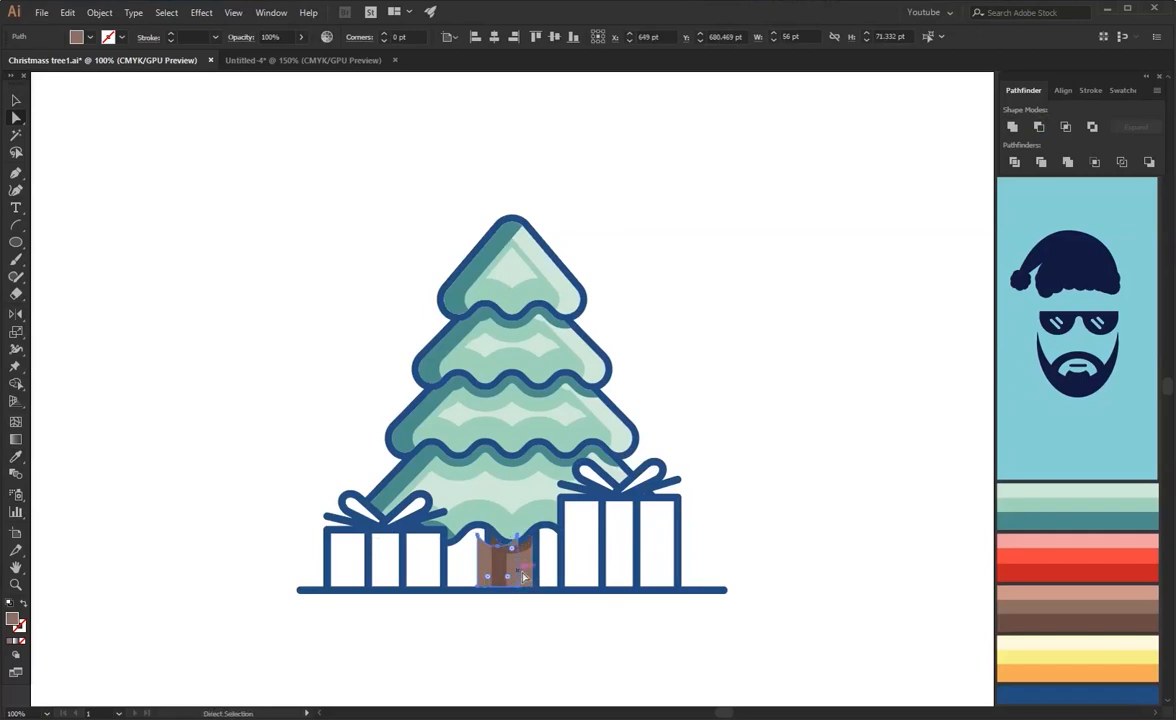
click(1039, 126)
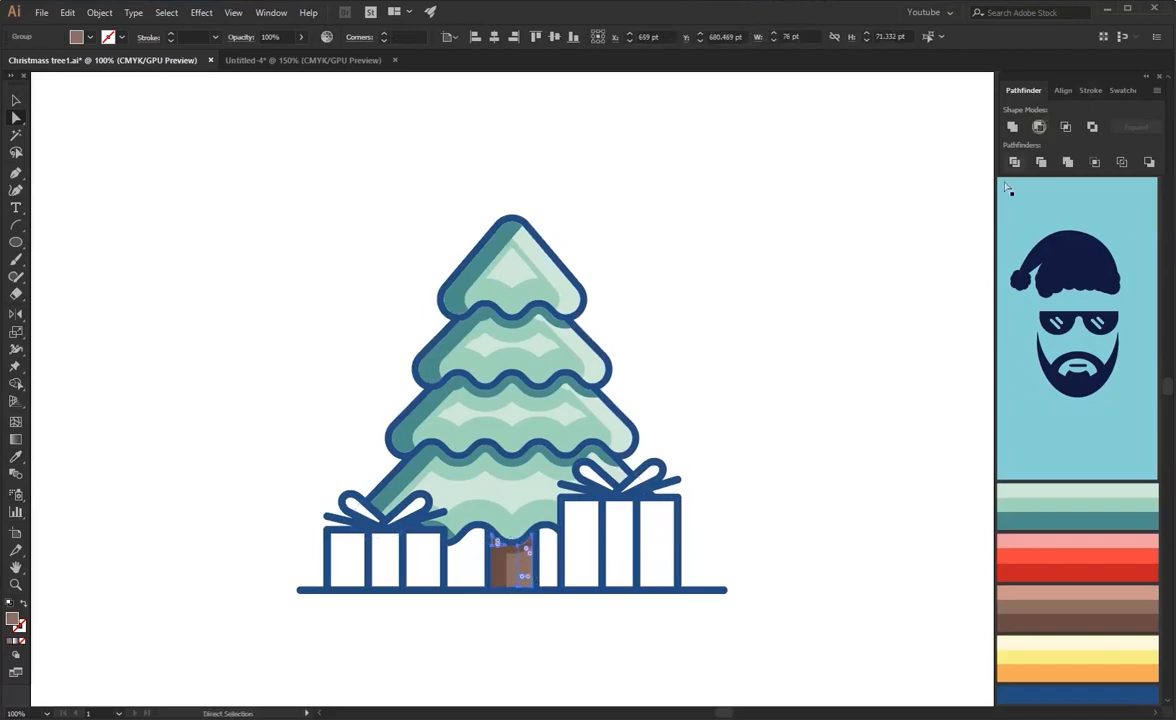
key(v)
click(821, 420)
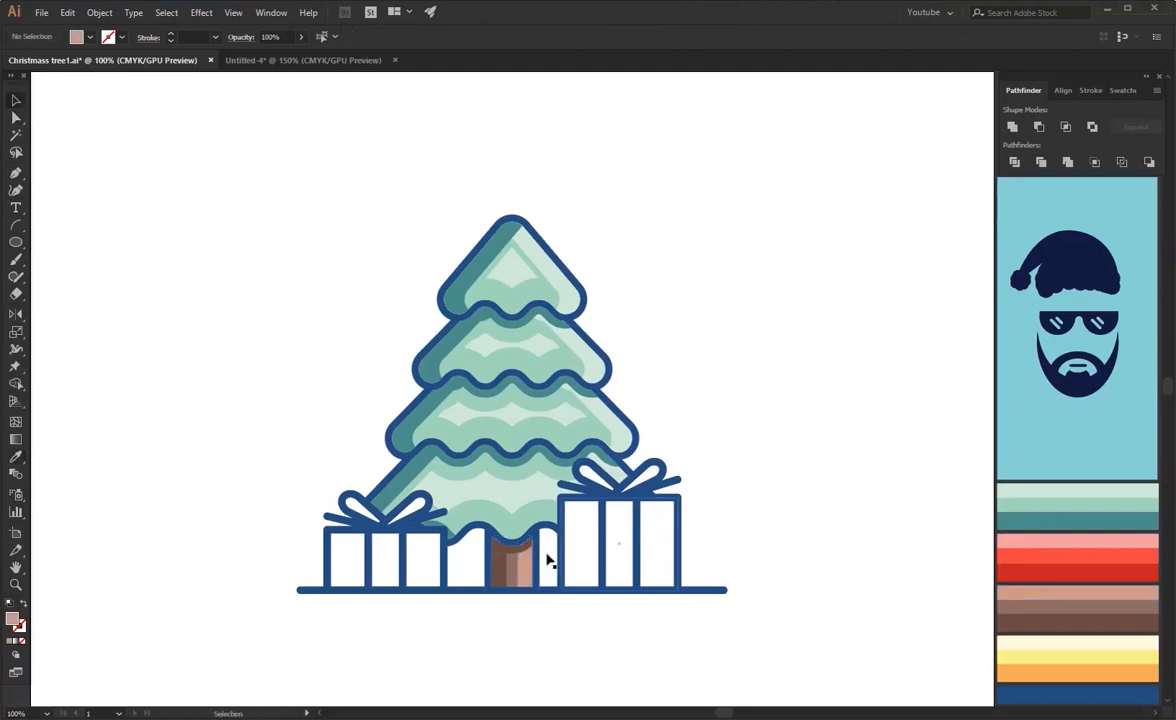
key(a)
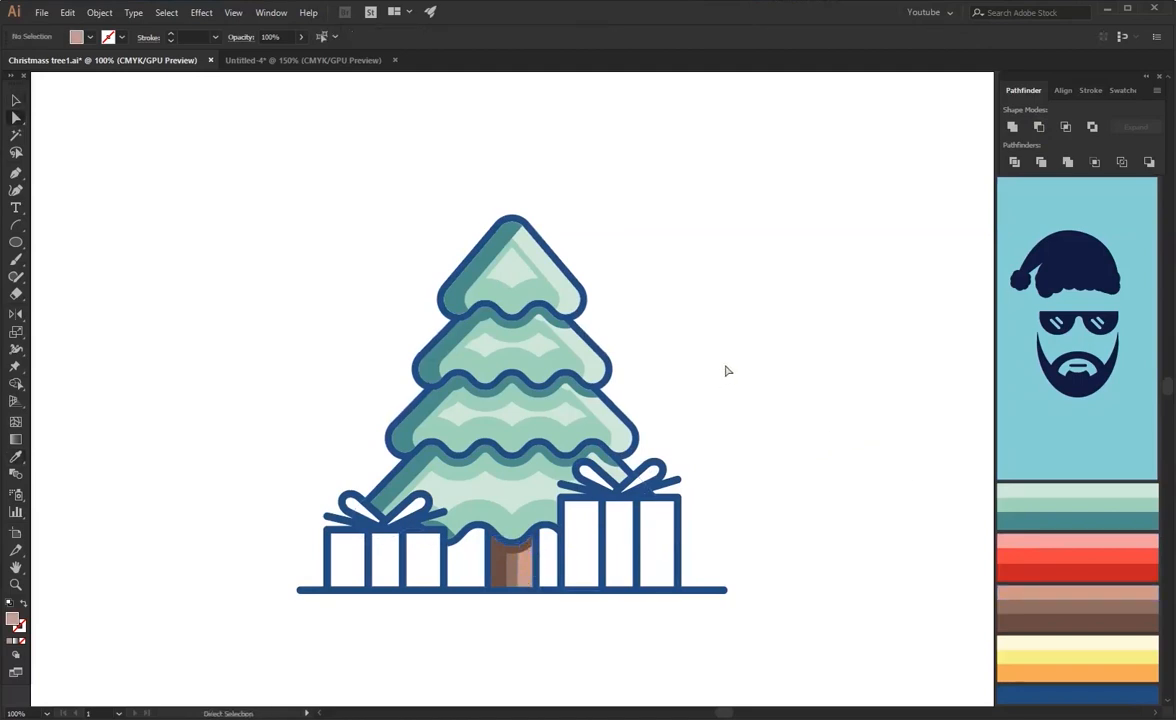
Group all the tree and trunk artwork, undoing any accidental nudge of the group.
key(v)
drag(541, 568, 541, 548)
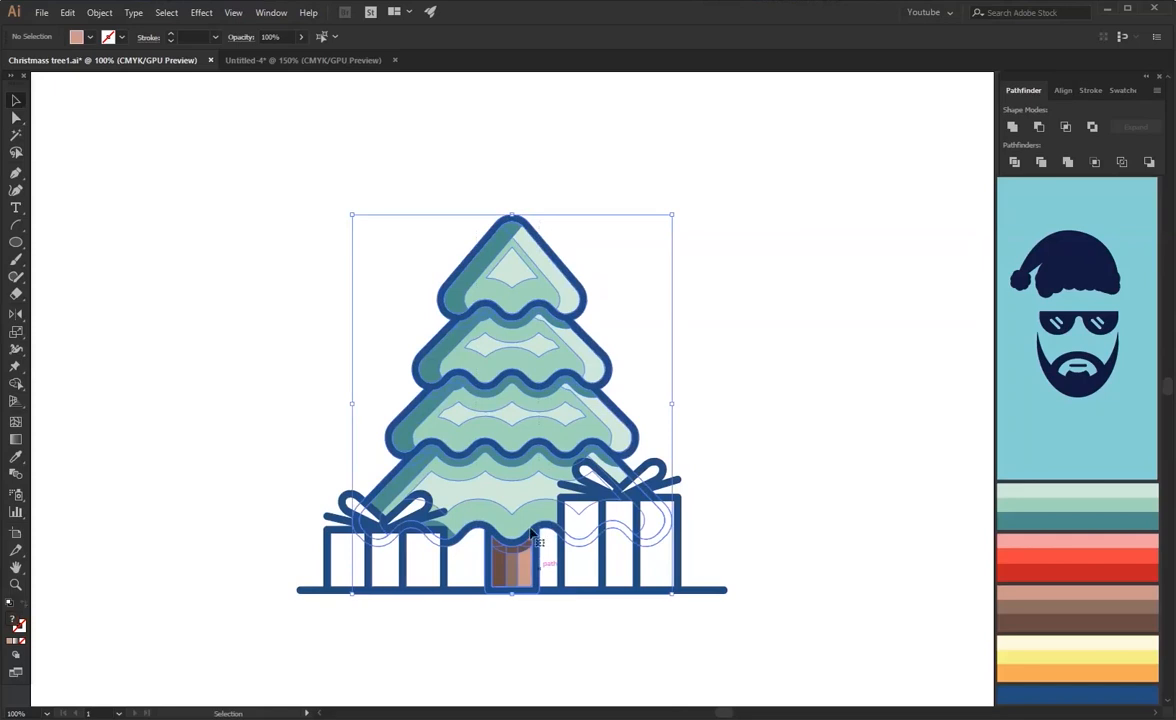
right_click(531, 528)
click(562, 614)
key(shift+Up)
key(a)
key(ctrl+z)
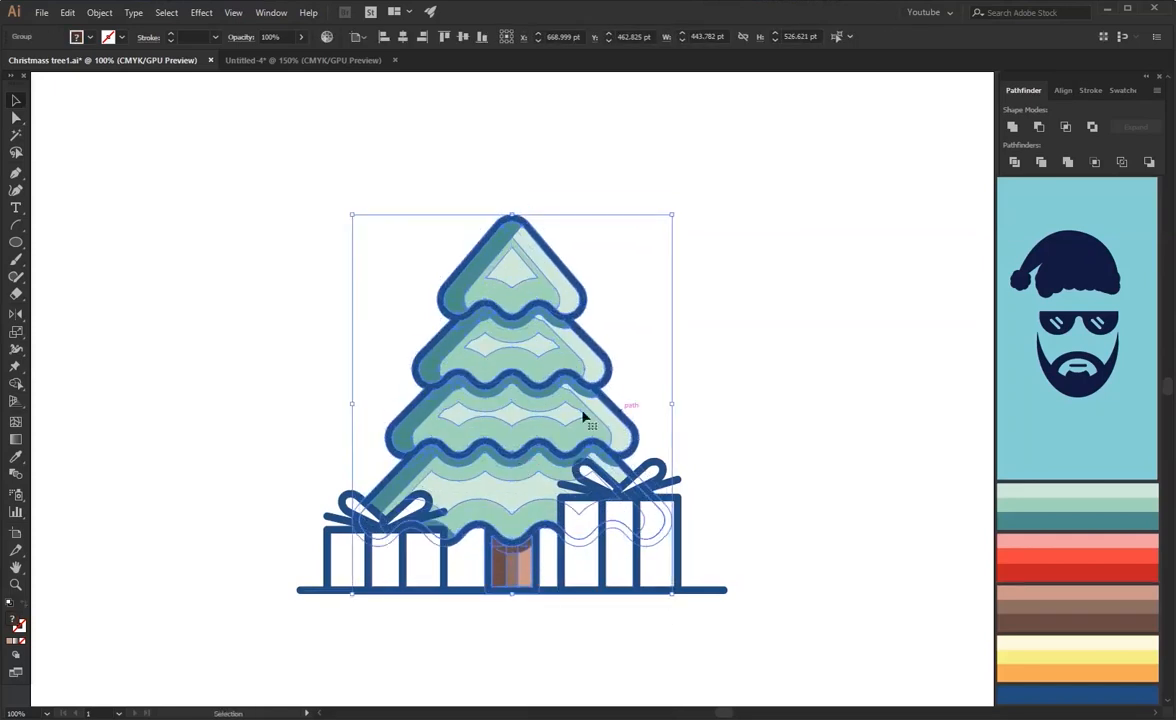
Isolate the tree group and draw an arc about 374 pt wide and 63 pt high across the lowest tier with a 10 pt stroke.
double_click(518, 447)
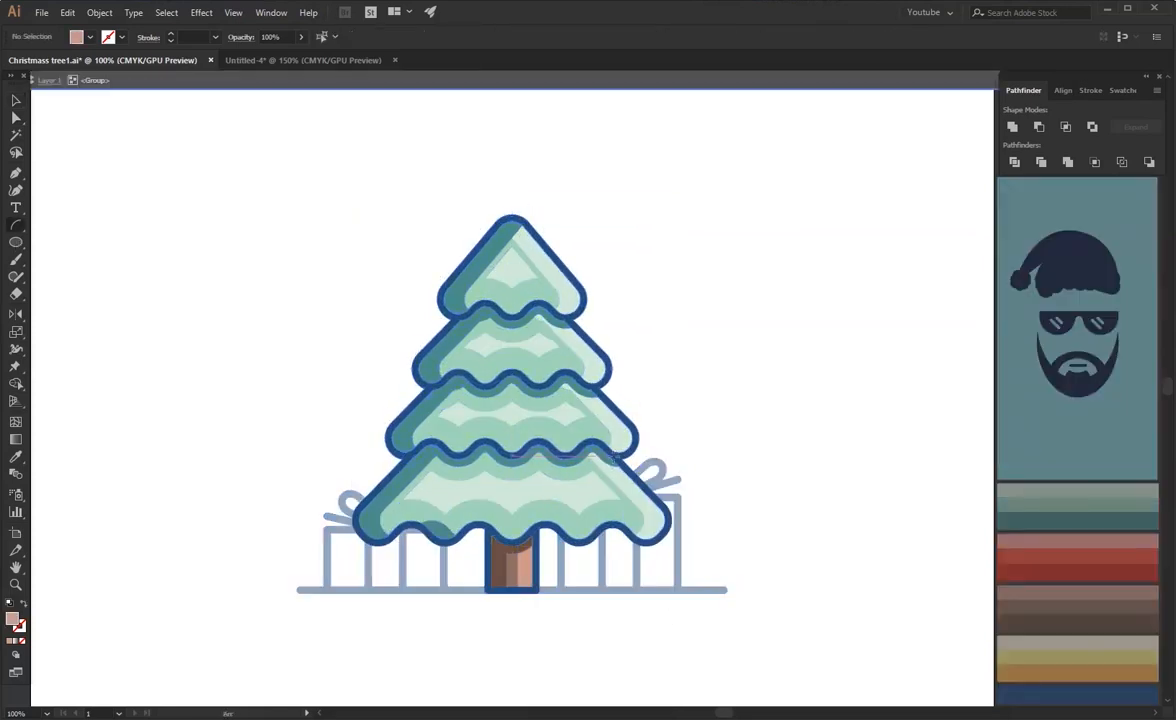
drag(625, 466, 360, 509)
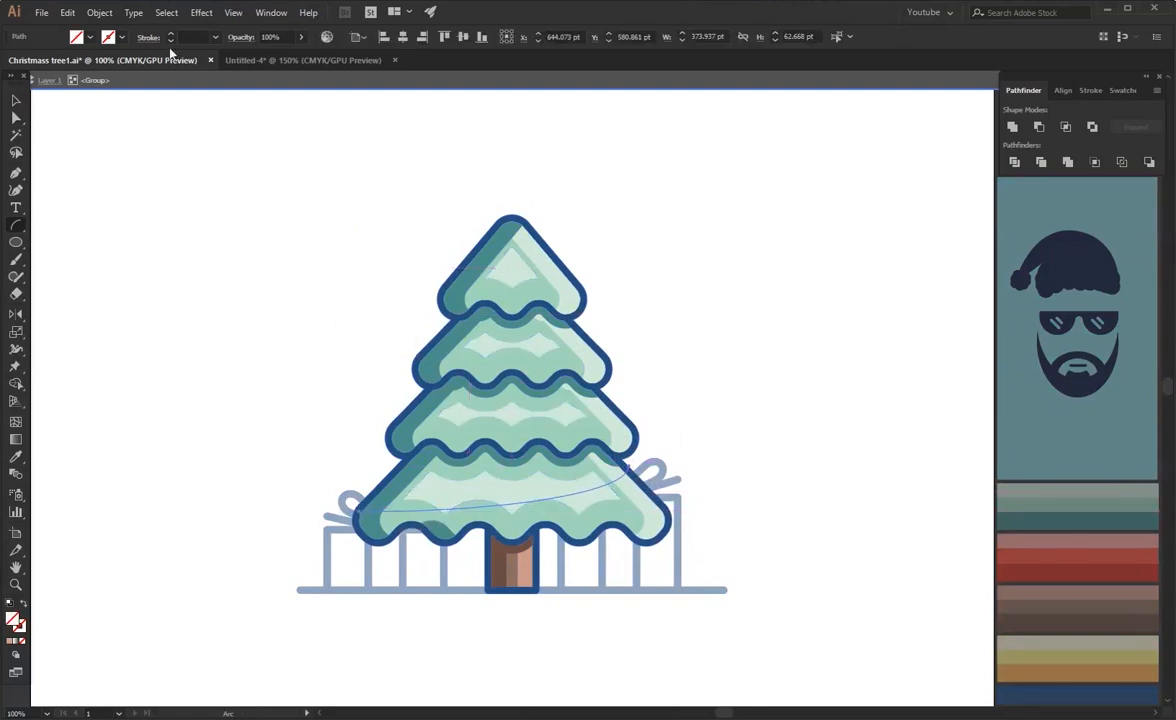
click(215, 38)
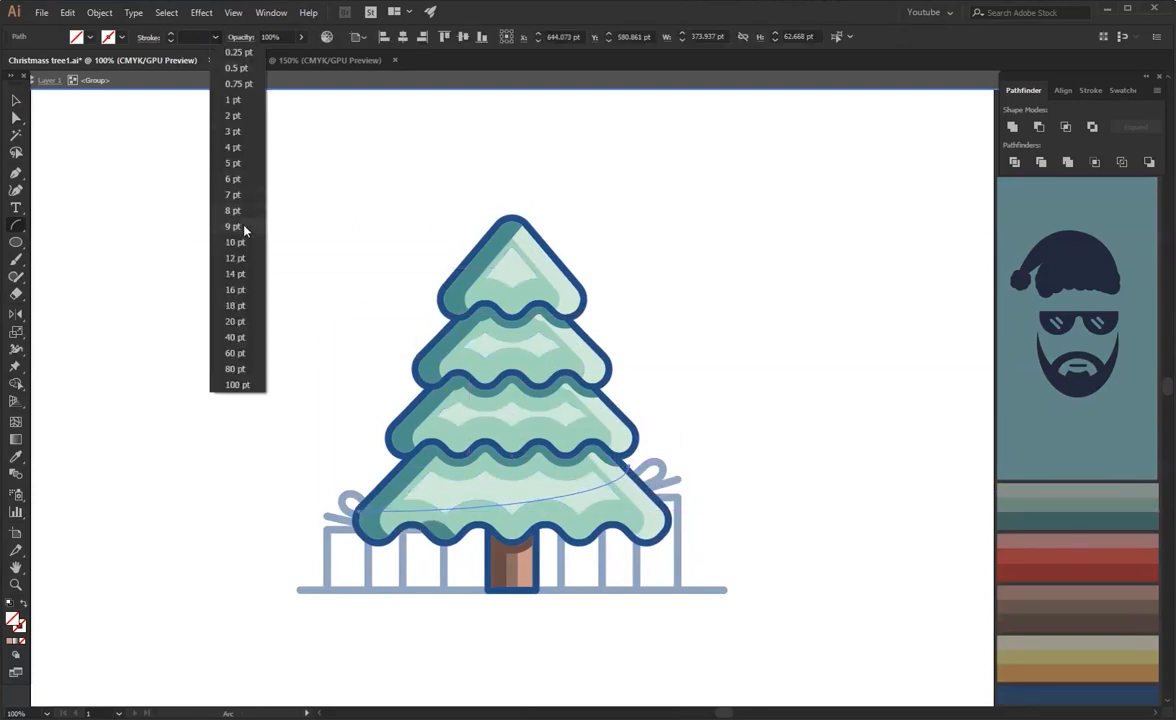
click(236, 242)
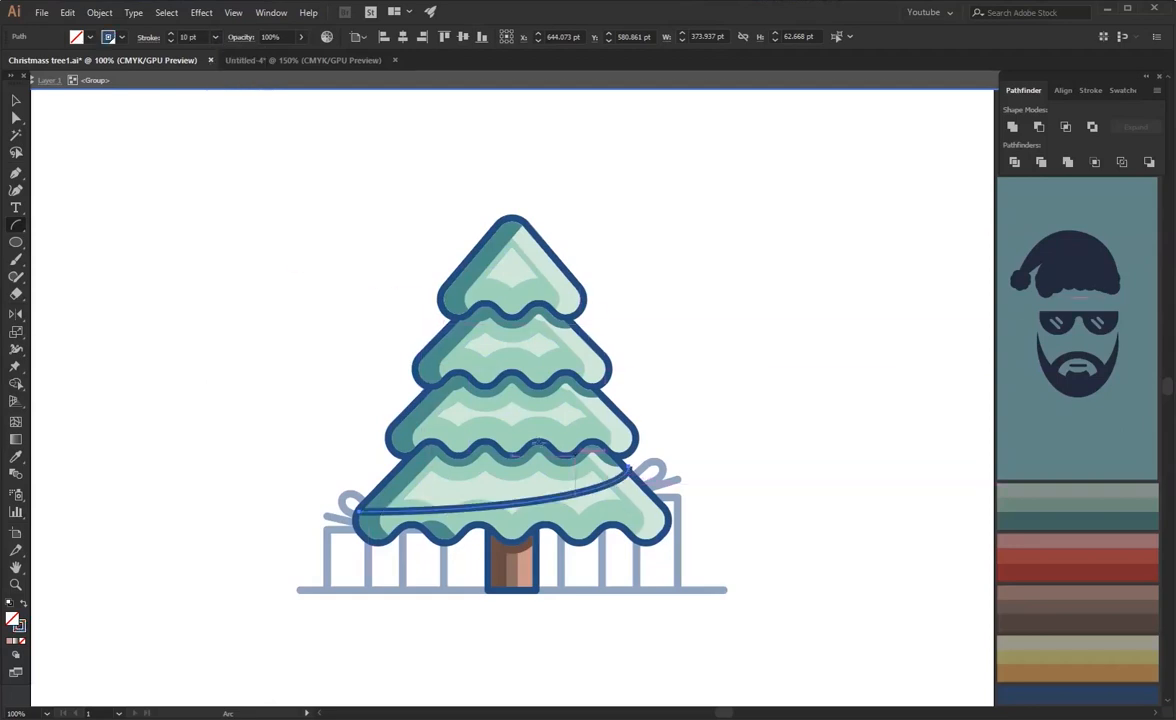
Draw one arc across each of the three upper tiers, alternating the slope direction from tier to tier.
drag(428, 410, 633, 427)
drag(586, 338, 415, 352)
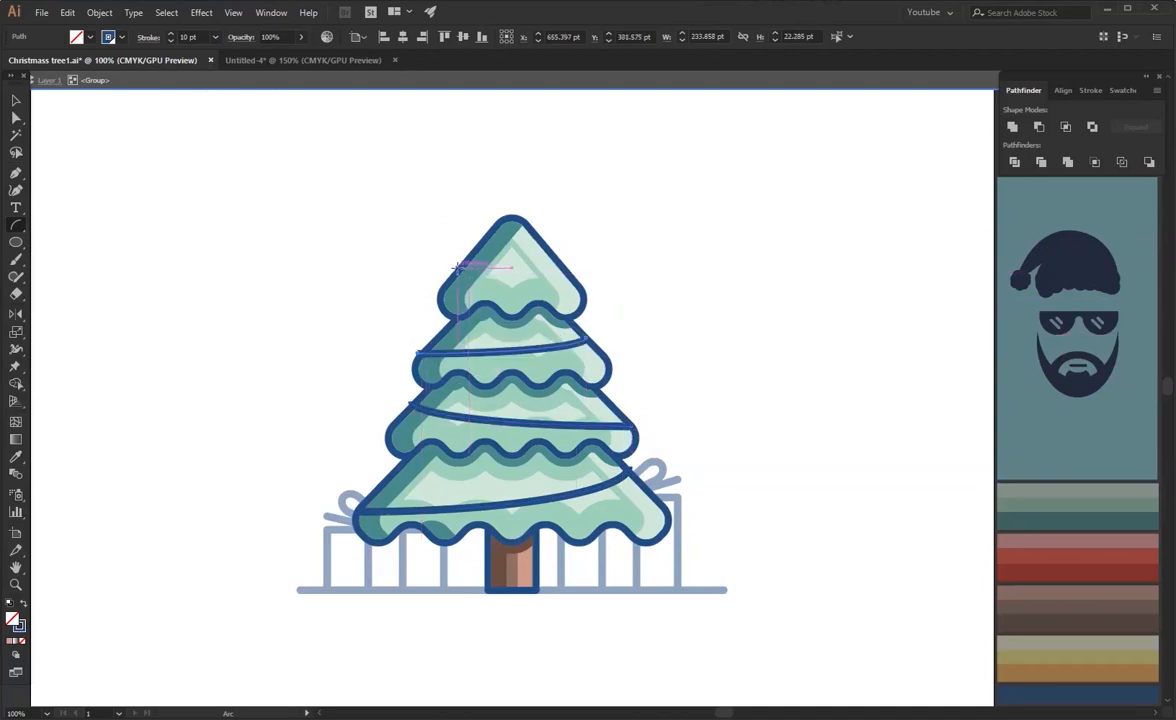
drag(465, 258, 587, 284)
Give all four arcs a round-capped dashed stroke with a 0 pt dash and a 30 pt gap.
key(v)
click(578, 287)
shift+click(570, 349)
shift+click(571, 435)
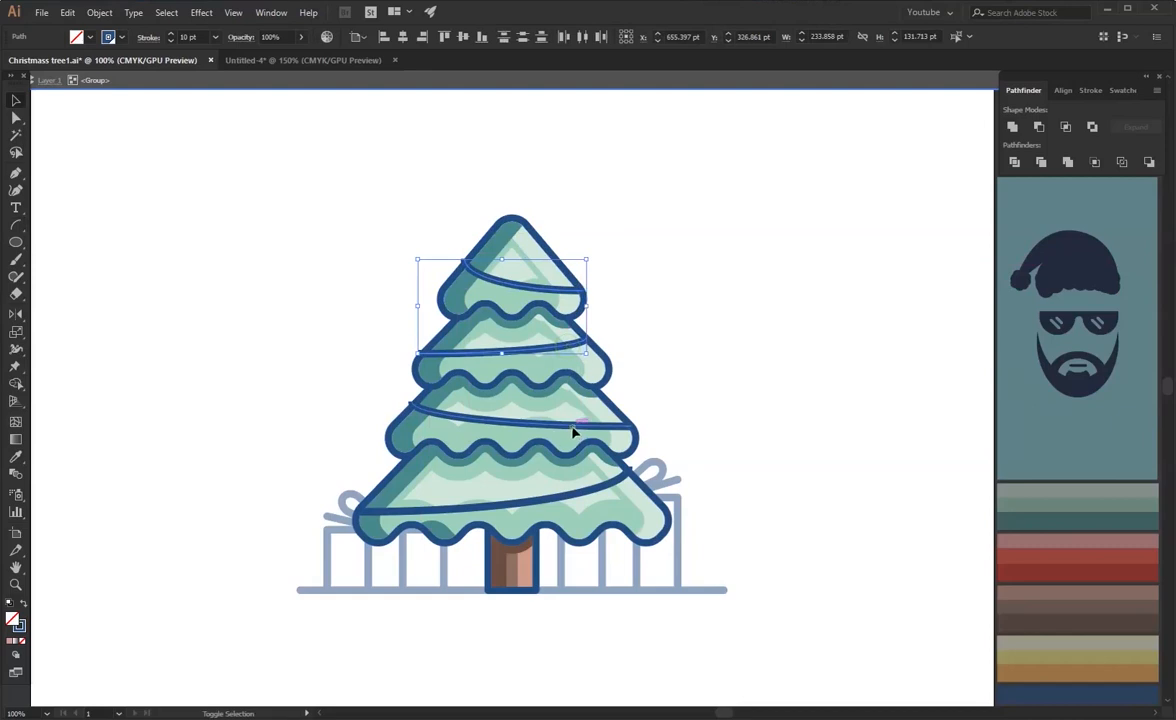
shift+click(588, 490)
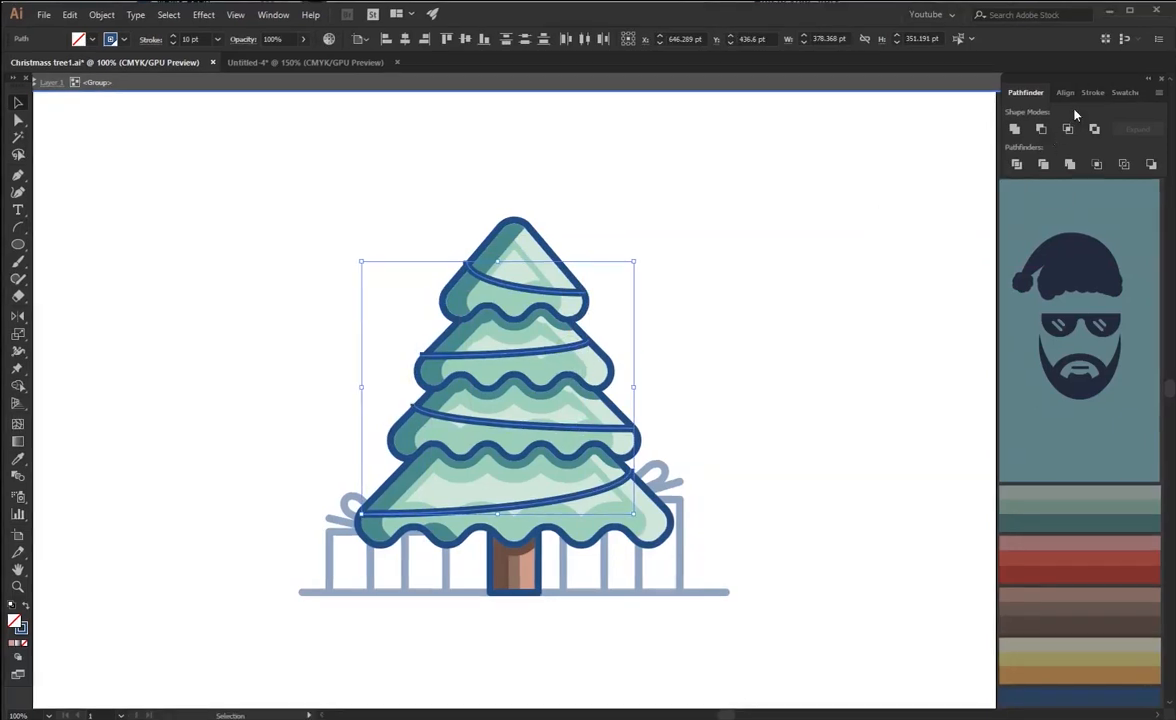
click(1093, 92)
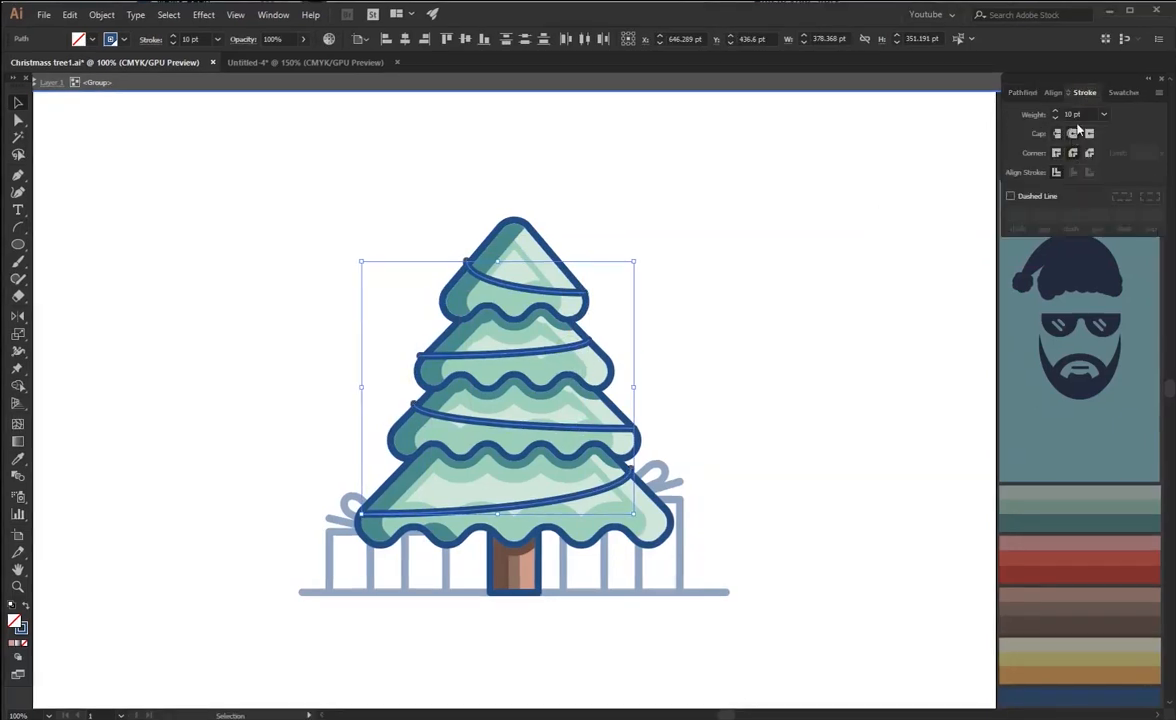
click(1023, 198)
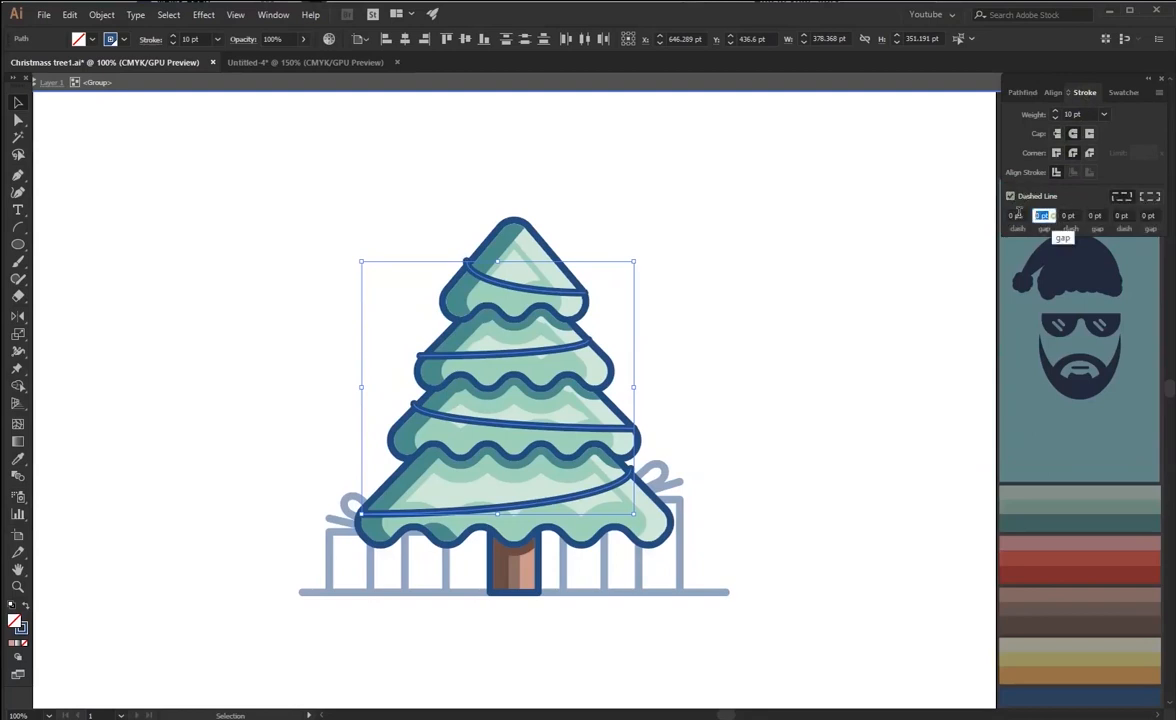
text(30)
key(Tab)
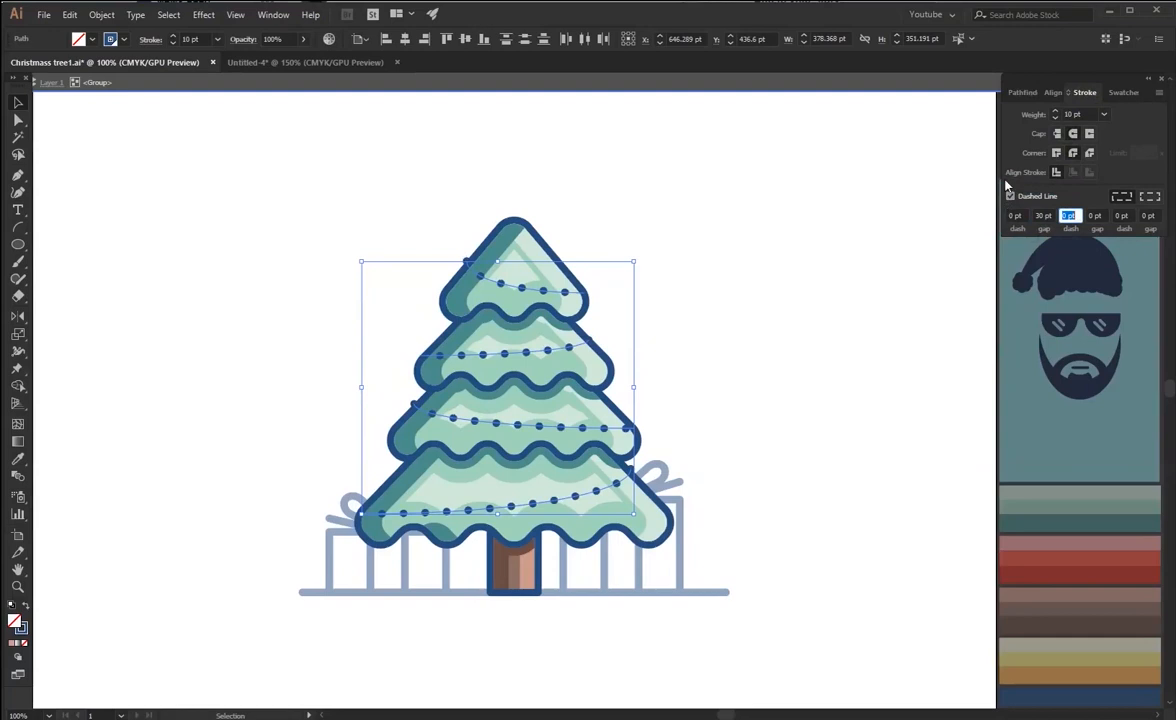
Expand the dotted arcs' fill and stroke, delete the stray dots on the tree outline, and leave the isolated group.
click(104, 16)
click(140, 160)
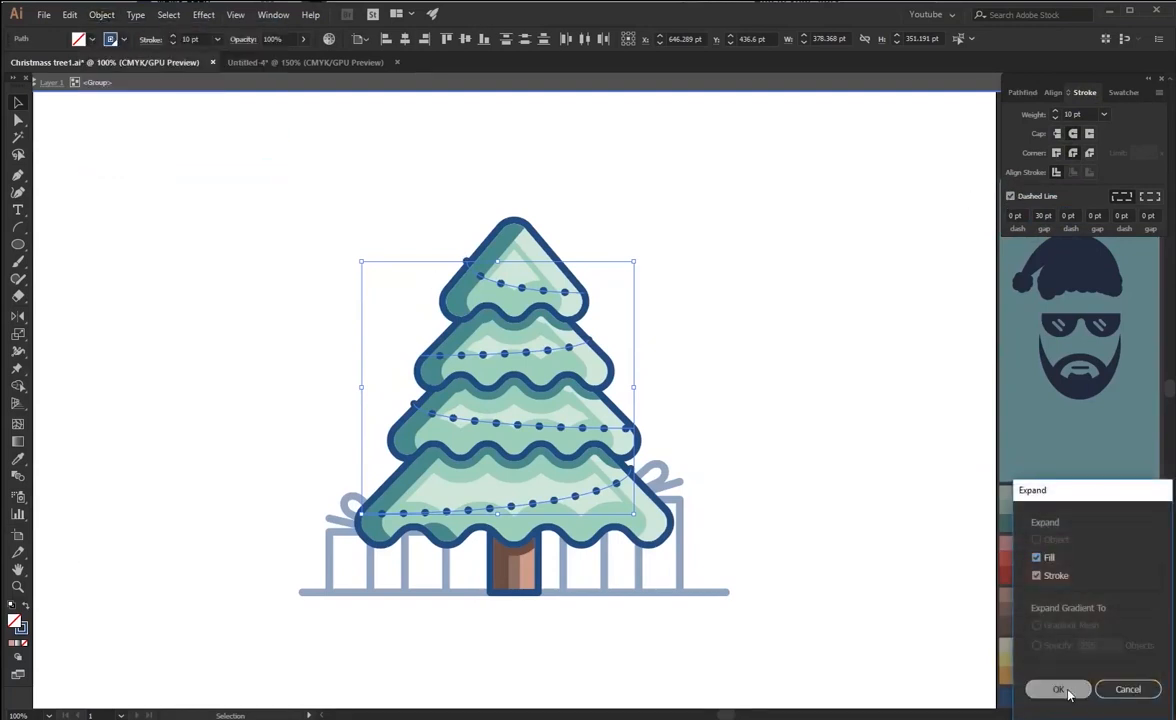
click(1058, 689)
click(457, 207)
key(a)
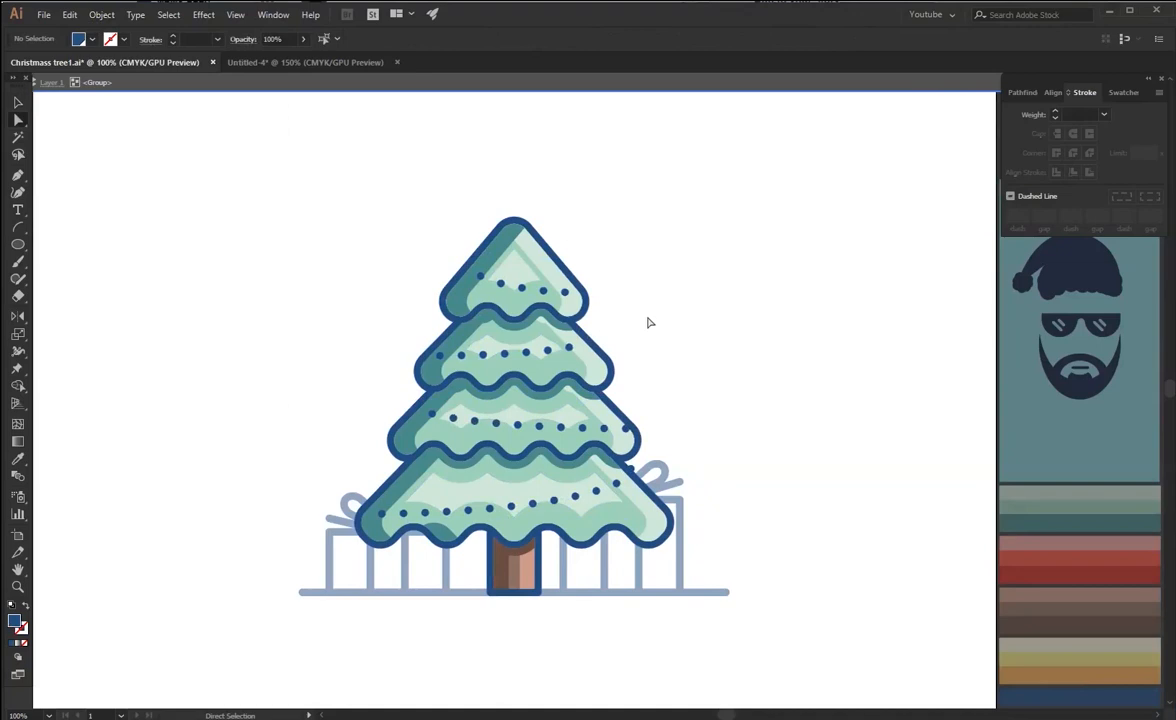
double_click(697, 398)
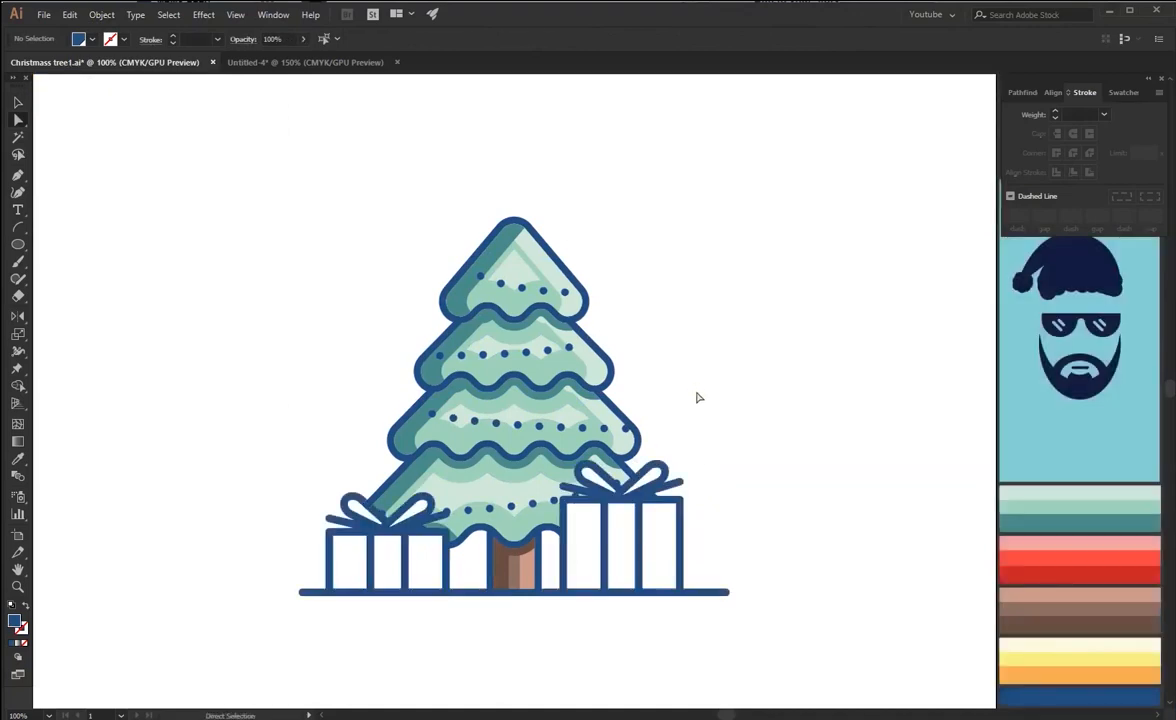
Expand the fill and stroke of the two-gift group and ungroup the resulting shapes.
key(v)
click(656, 556)
click(101, 13)
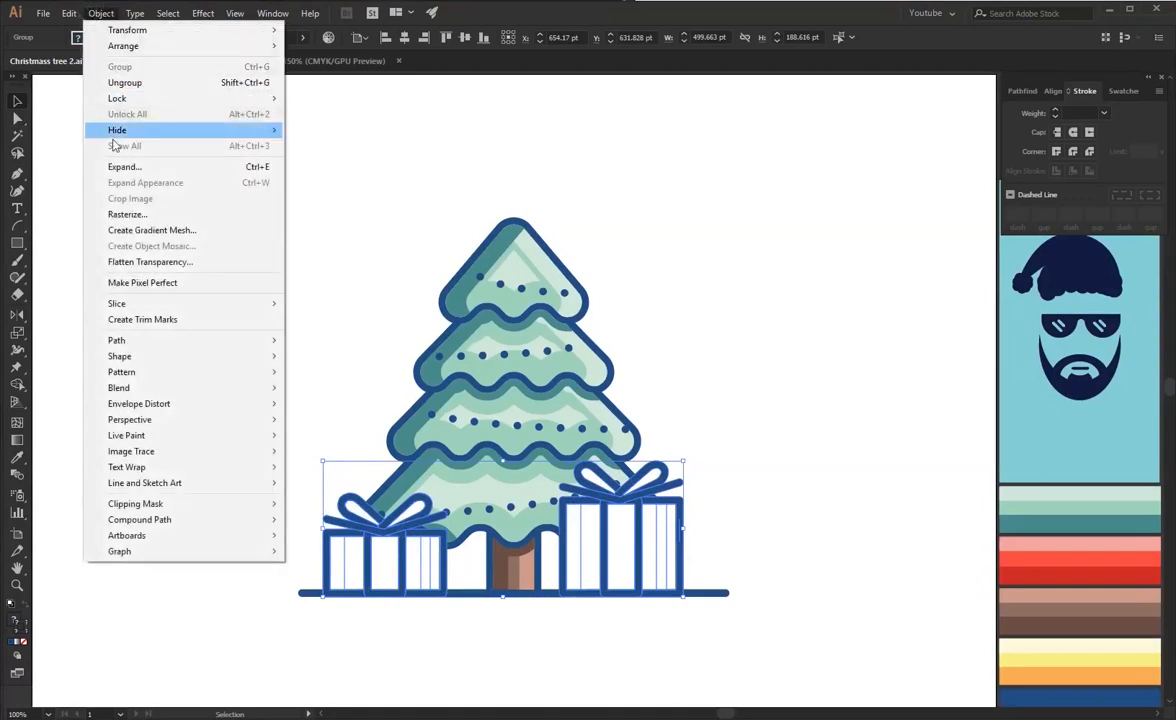
click(116, 167)
click(1058, 687)
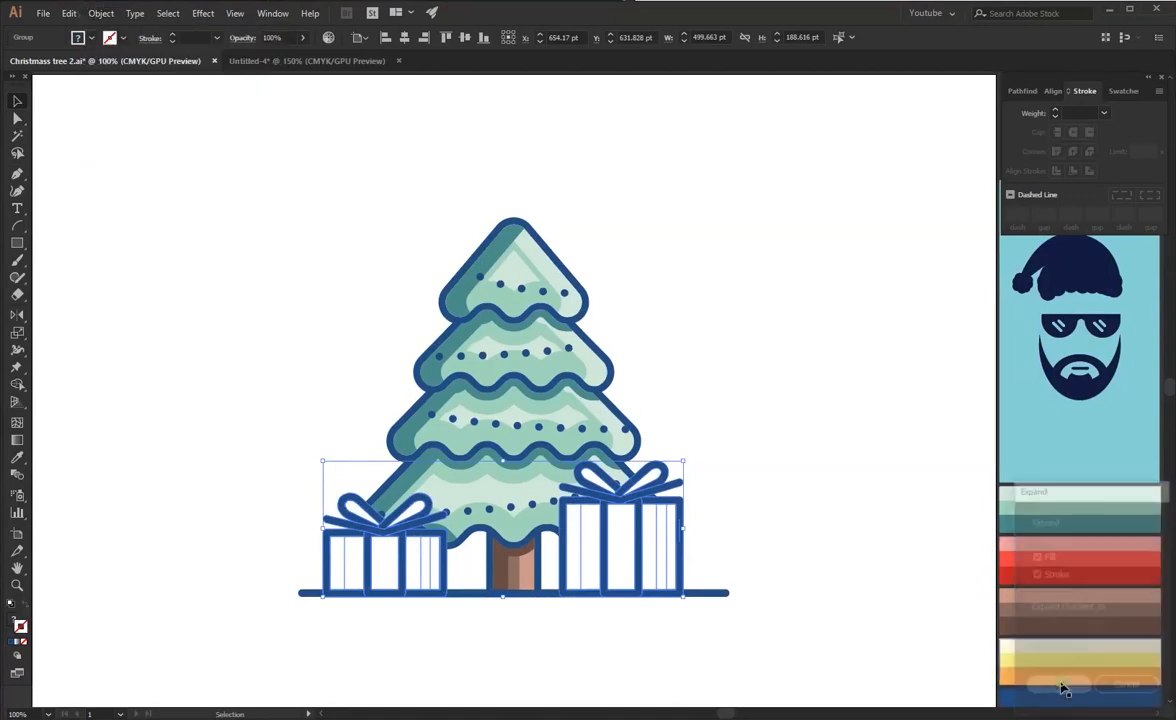
click(1024, 92)
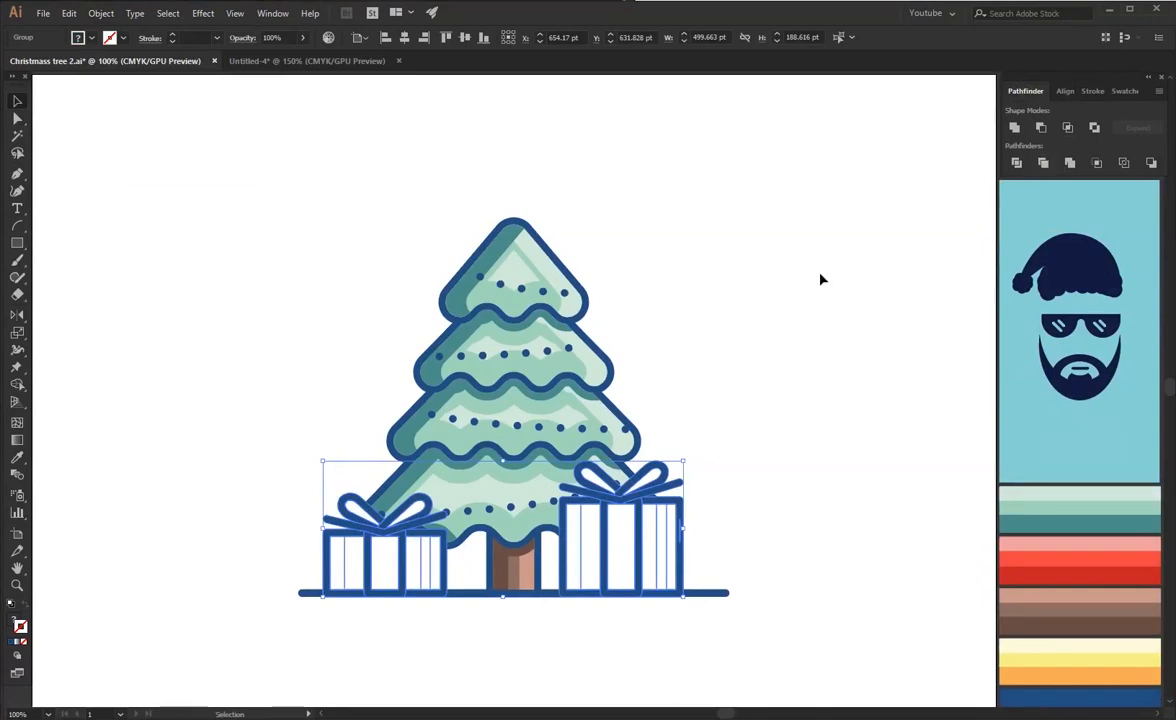
click(360, 559)
right_click(730, 466)
click(752, 583)
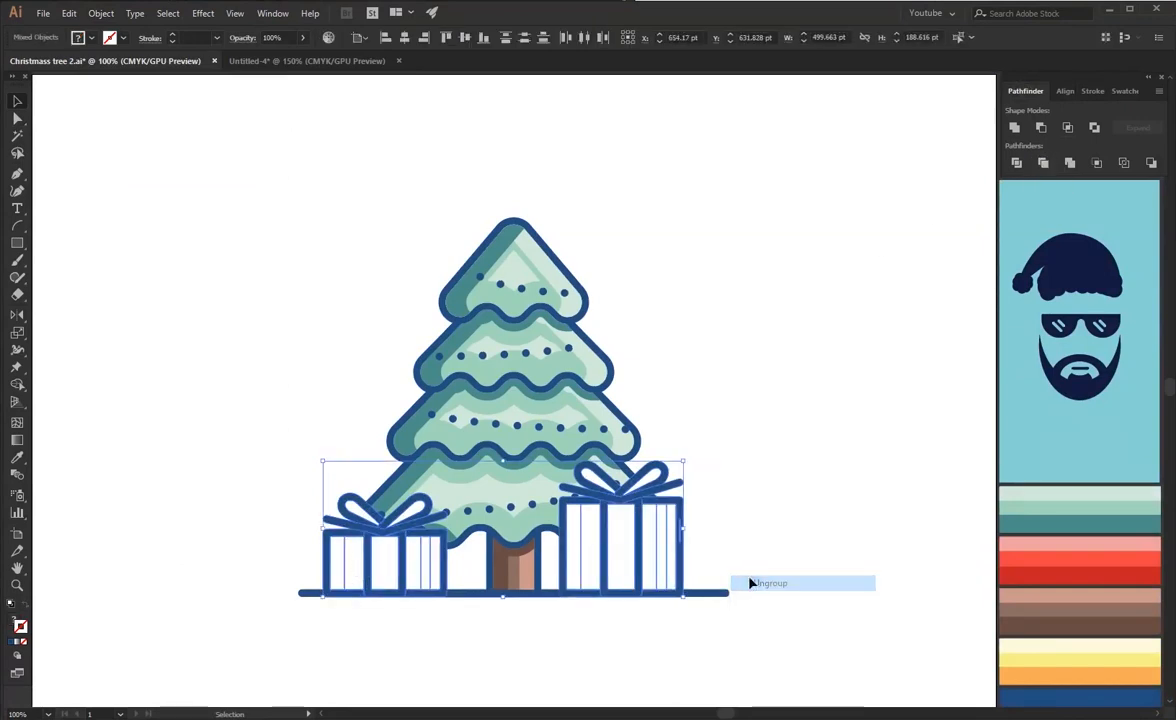
Fill both side panels of the small gift with the palette's dark red.
ctrl+click(346, 562)
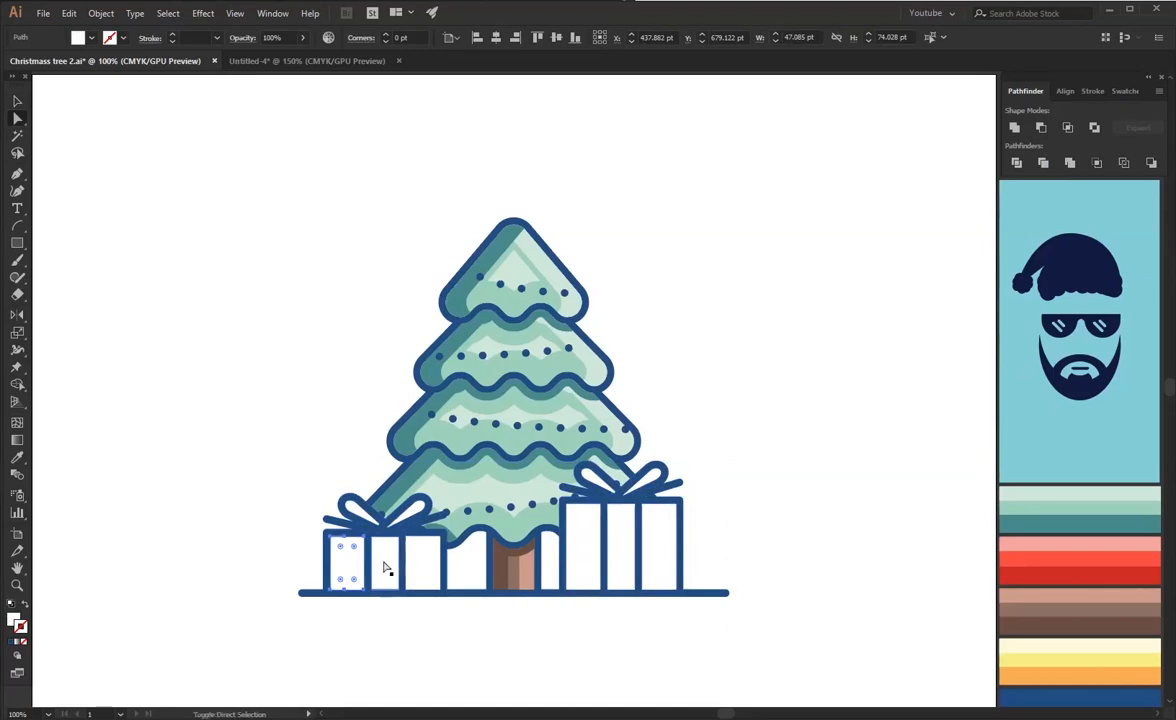
shift+click(423, 566)
click(366, 650)
click(348, 568)
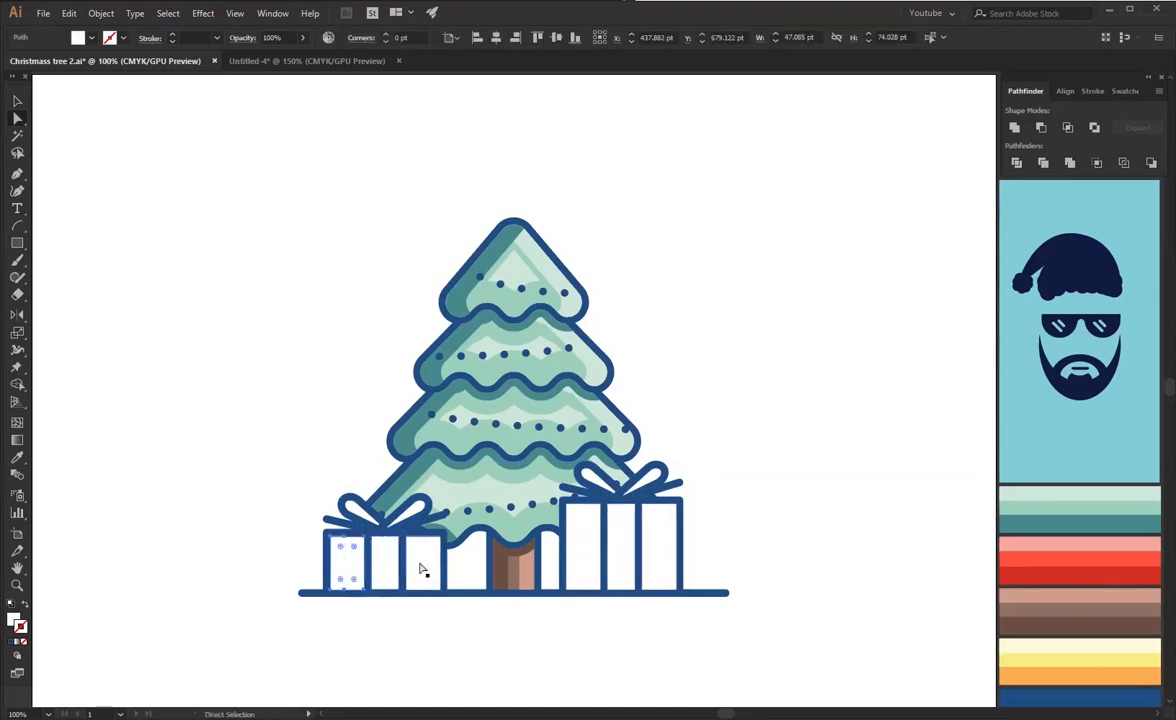
shift+click(425, 568)
click(1024, 562)
key(v)
key(a)
click(400, 632)
Add a bright red strip about 24 pt wide over the right half of the small gift's left panel.
click(351, 575)
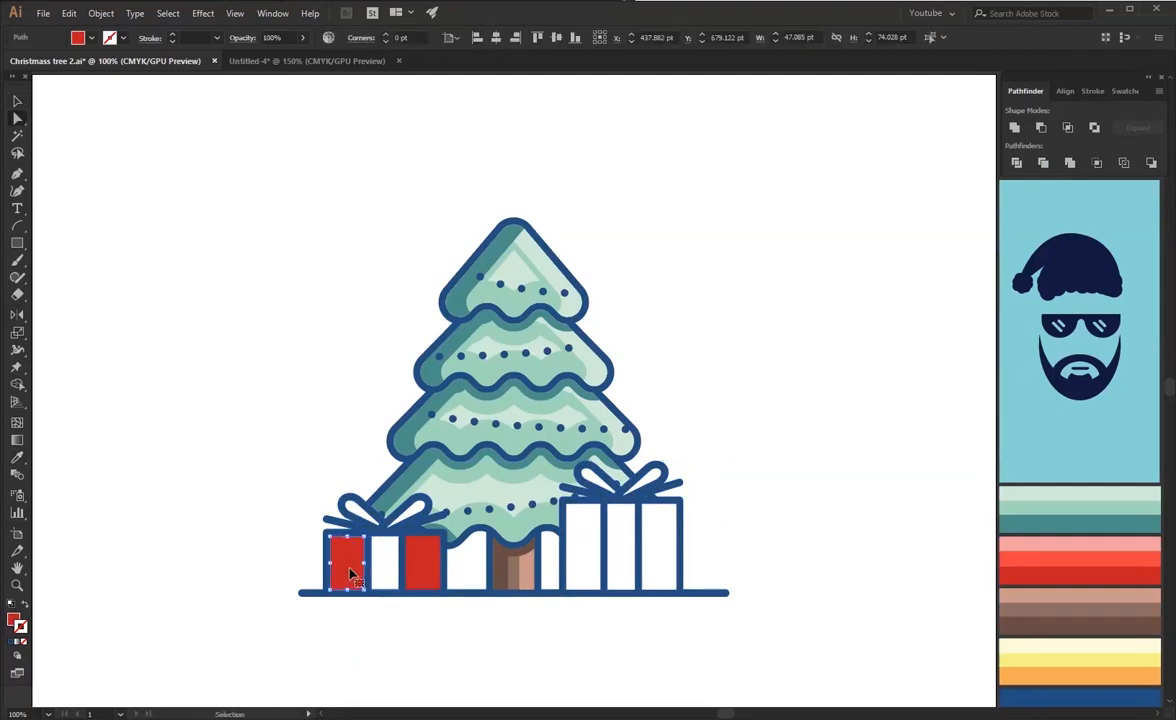
key(v)
drag(331, 563, 349, 564)
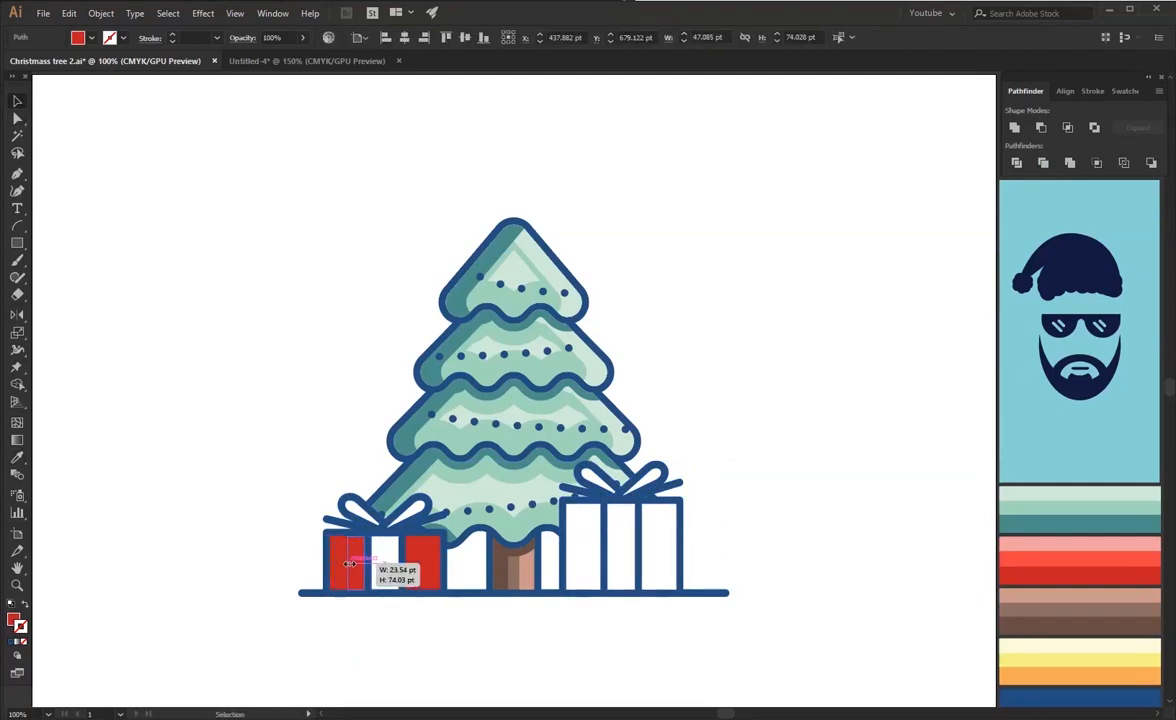
click(1045, 554)
Add a bright red strip and a narrower pink highlight strip over the right side of the small gift's right panel.
key(a)
click(417, 560)
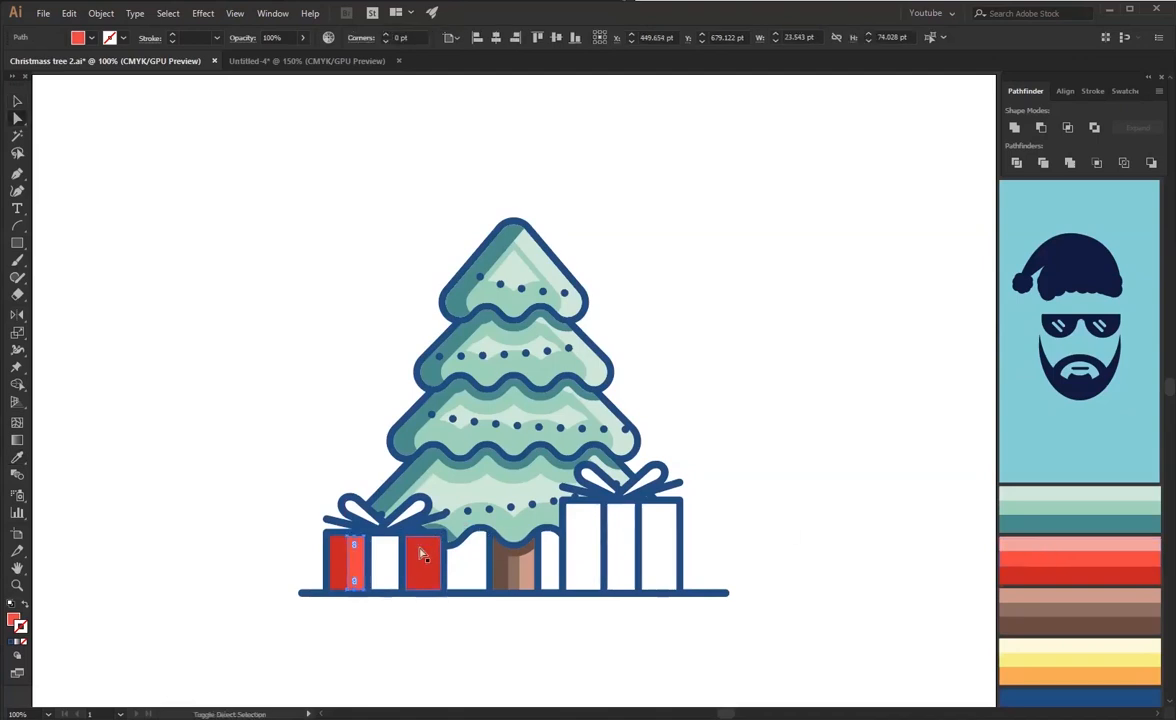
key(ctrl+c)
key(ctrl+f)
key(v)
drag(405, 563, 431, 566)
key(i)
click(1015, 559)
key(v)
click(866, 548)
Fill the large gift's left panel orange and add a yellow strip about 27 pt wide along its right side.
key(a)
click(585, 548)
key(v)
click(1021, 668)
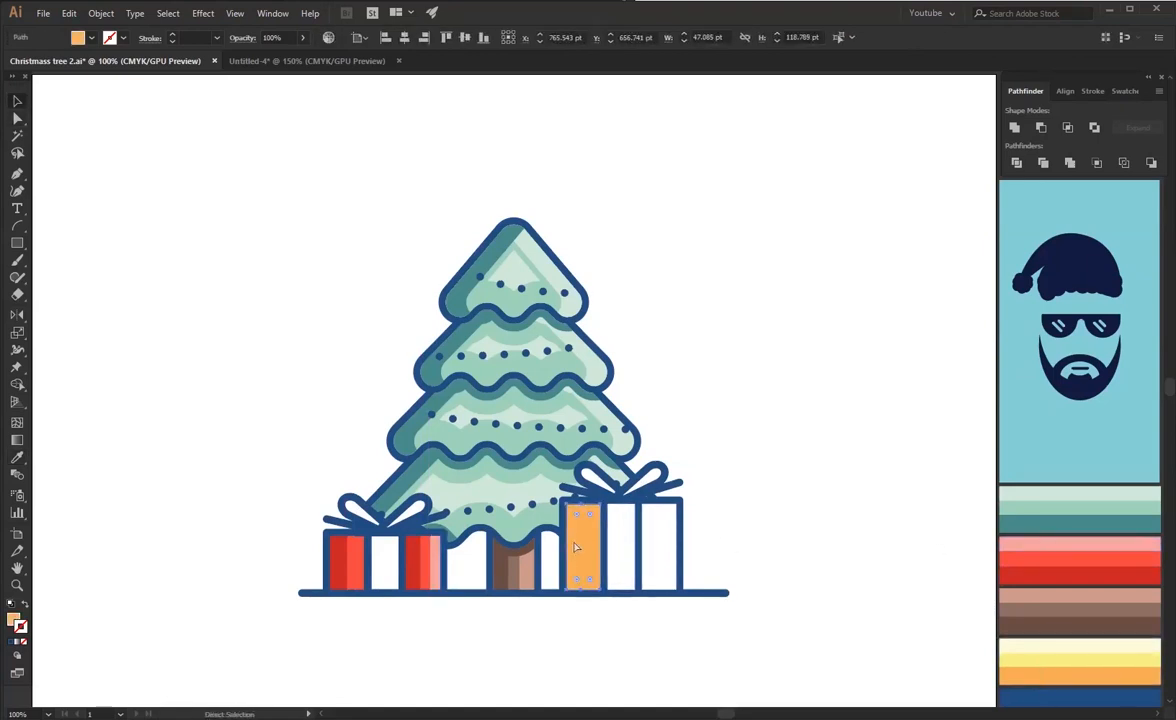
drag(565, 548, 582, 548)
key(i)
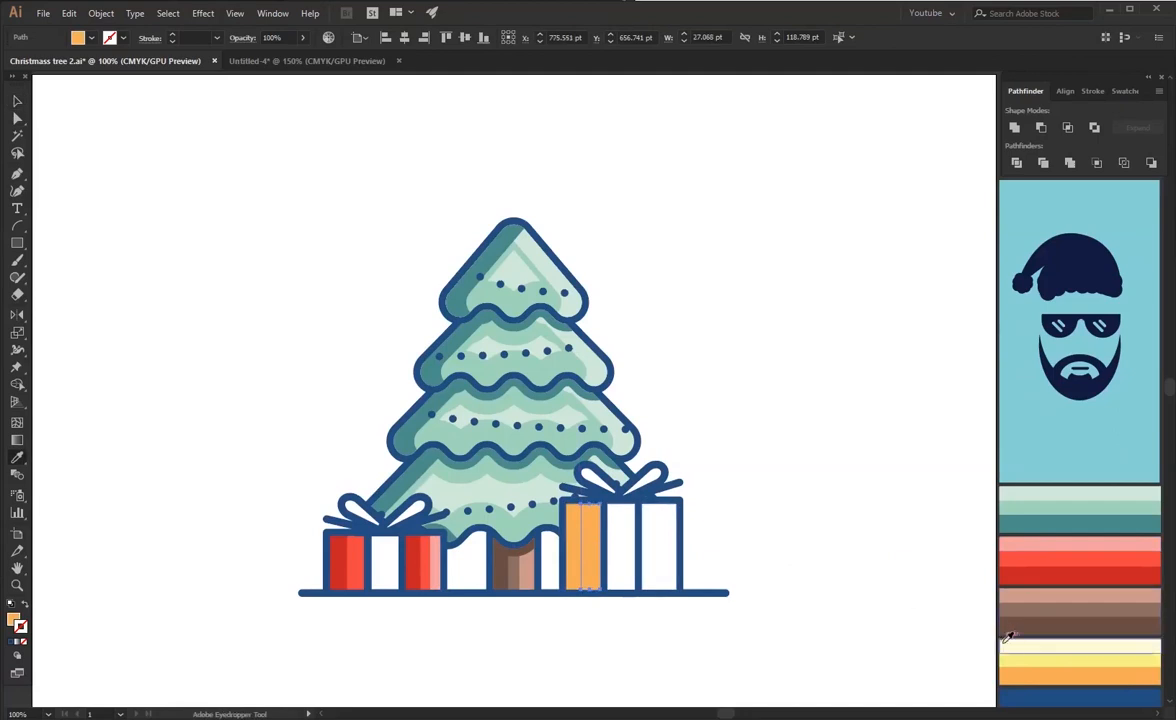
click(1006, 658)
Fill the large gift's right panel orange and overlay a yellow strip and a narrower cream highlight strip.
key(v)
click(659, 554)
key(i)
key(v)
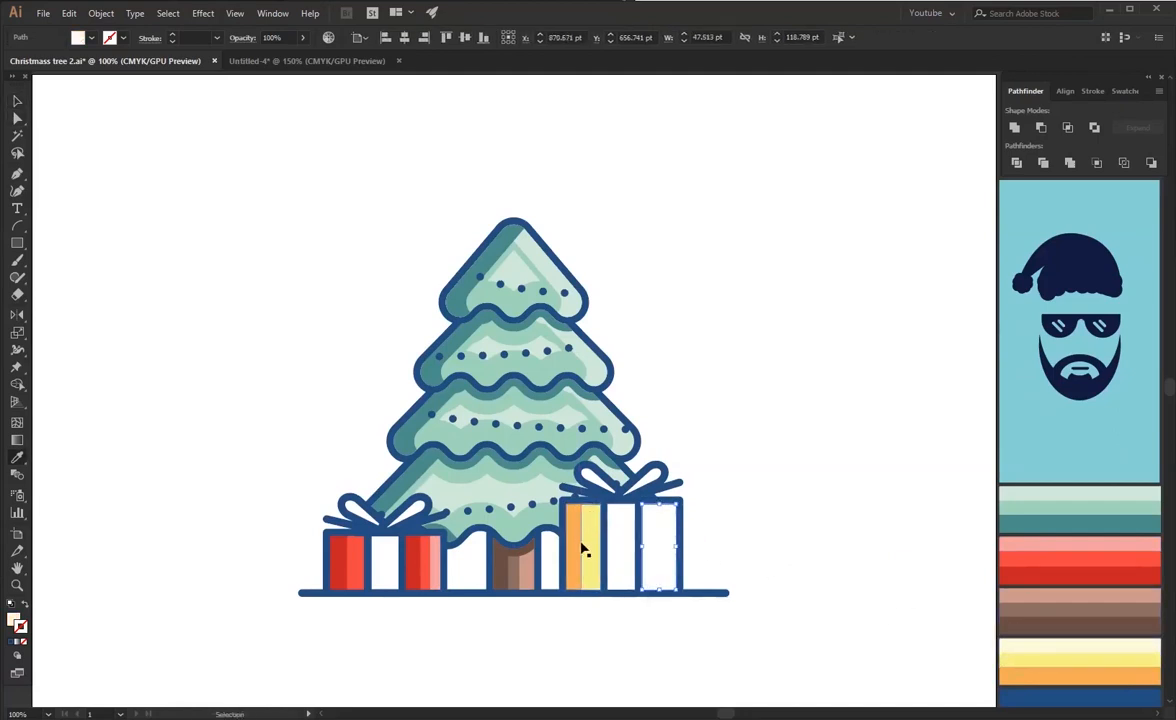
click(578, 535)
key(a)
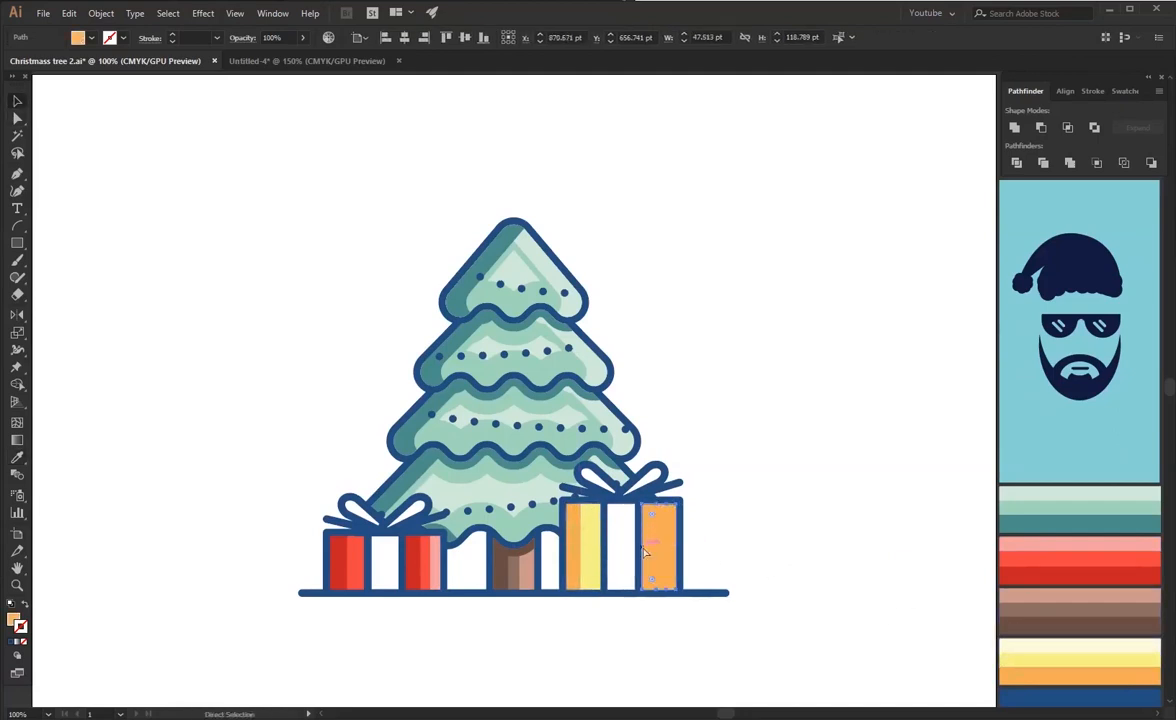
drag(647, 548, 656, 550)
drag(656, 550, 666, 548)
key(i)
click(595, 535)
key(a)
key(i)
click(1037, 646)
key(v)
click(911, 559)
Shade the white ribbon panel of the large gift with a light grey strip along its left side.
key(a)
key(v)
click(612, 547)
drag(609, 547, 618, 548)
key(i)
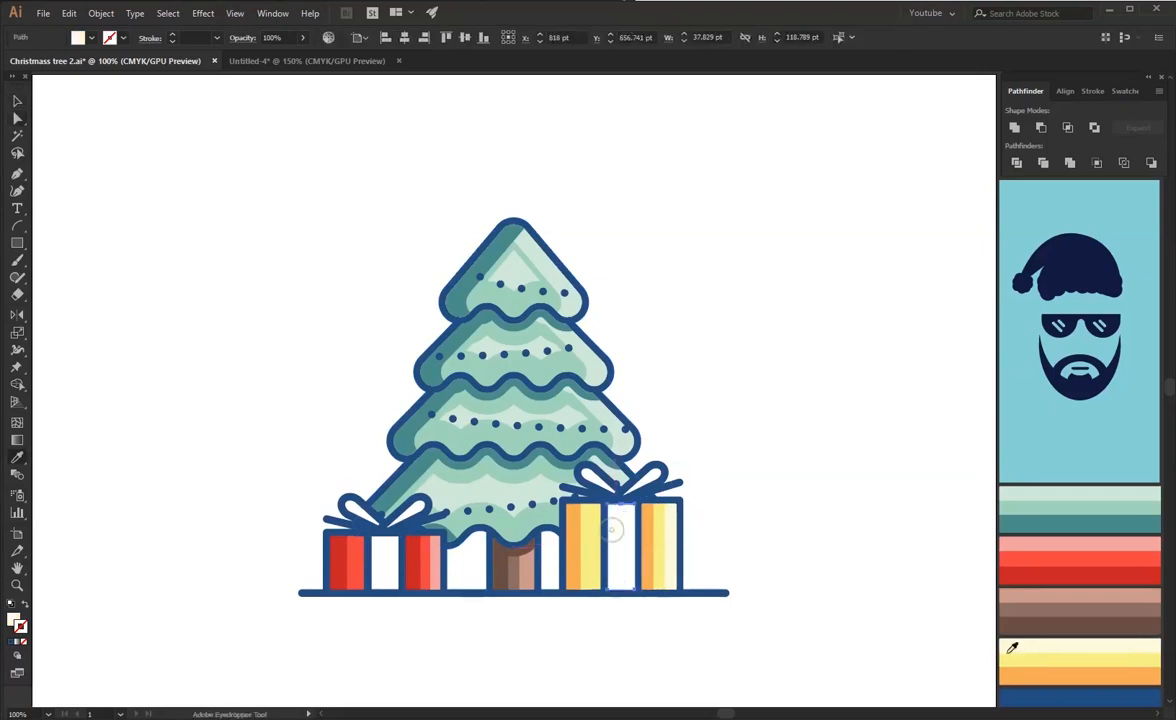
key(ctrl+z)
double_click(14, 621)
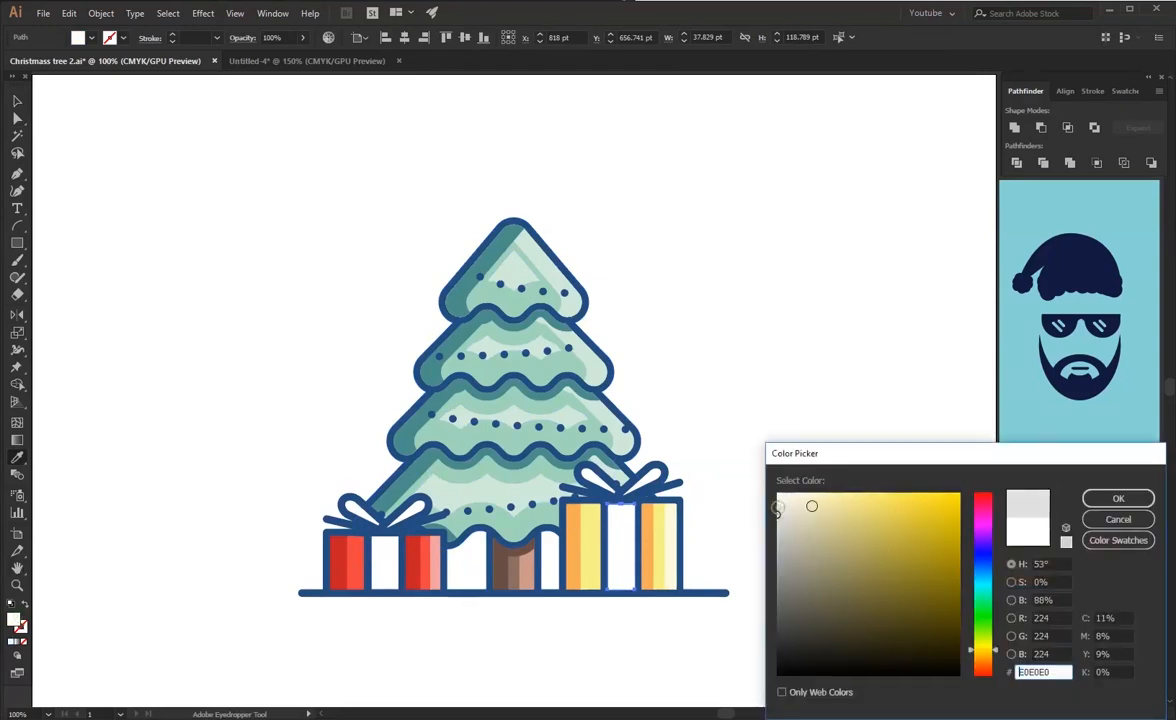
click(1118, 498)
key(a)
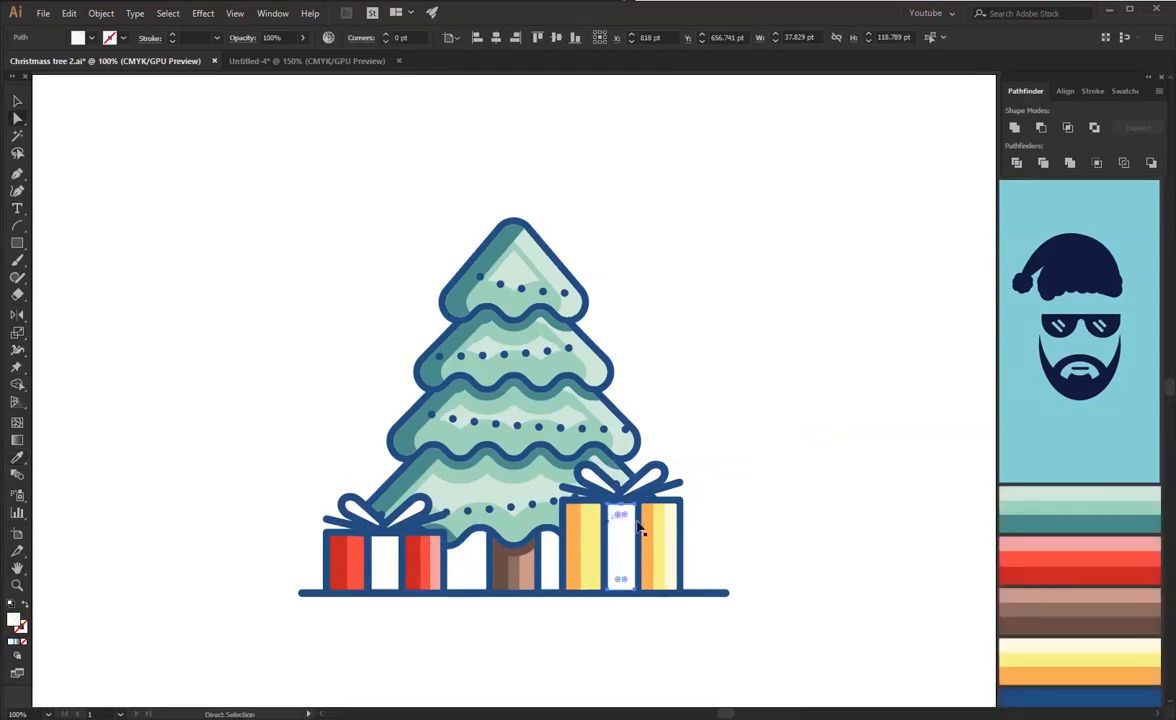
click(757, 474)
Shade the small gift's white ribbon panel with the same light grey strip along its left side.
click(378, 563)
key(v)
drag(371, 564, 380, 565)
key(a)
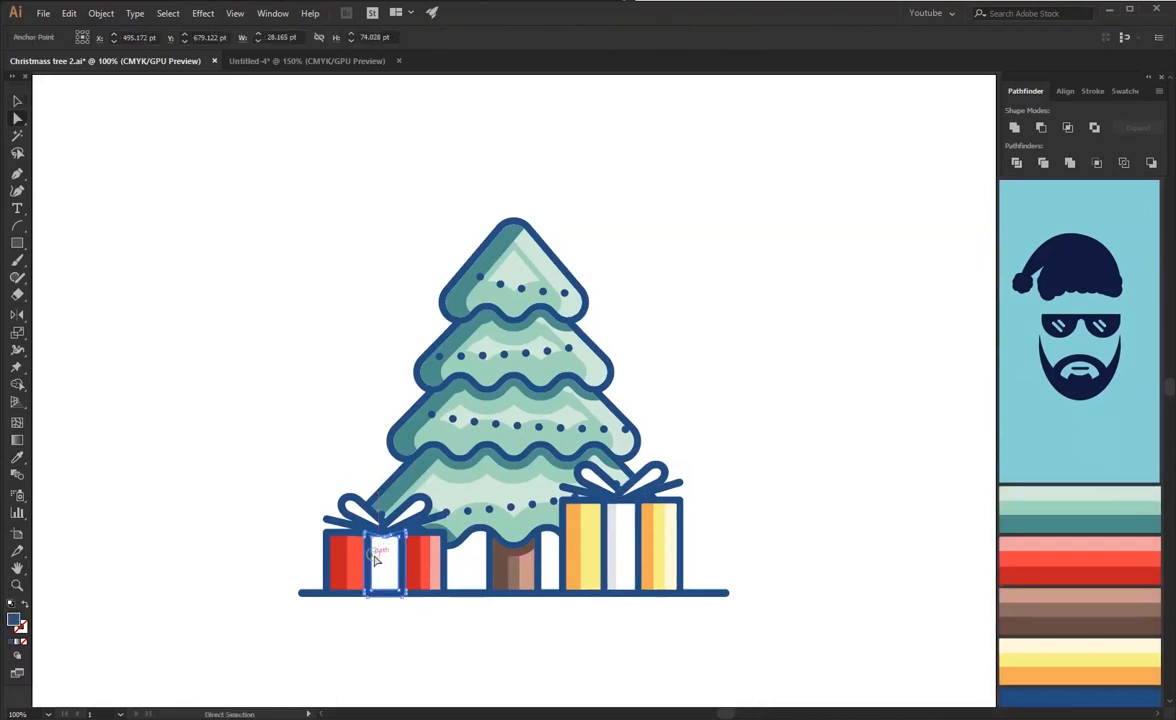
key(i)
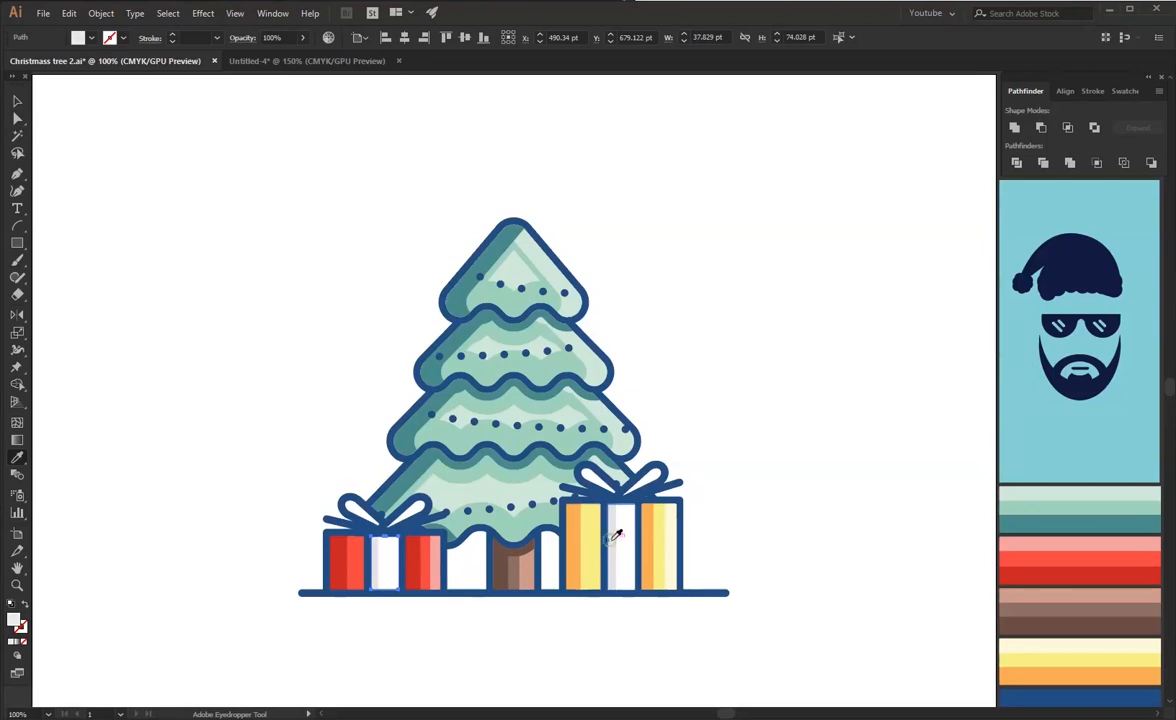
click(381, 558)
key(v)
drag(380, 562, 378, 562)
click(451, 628)
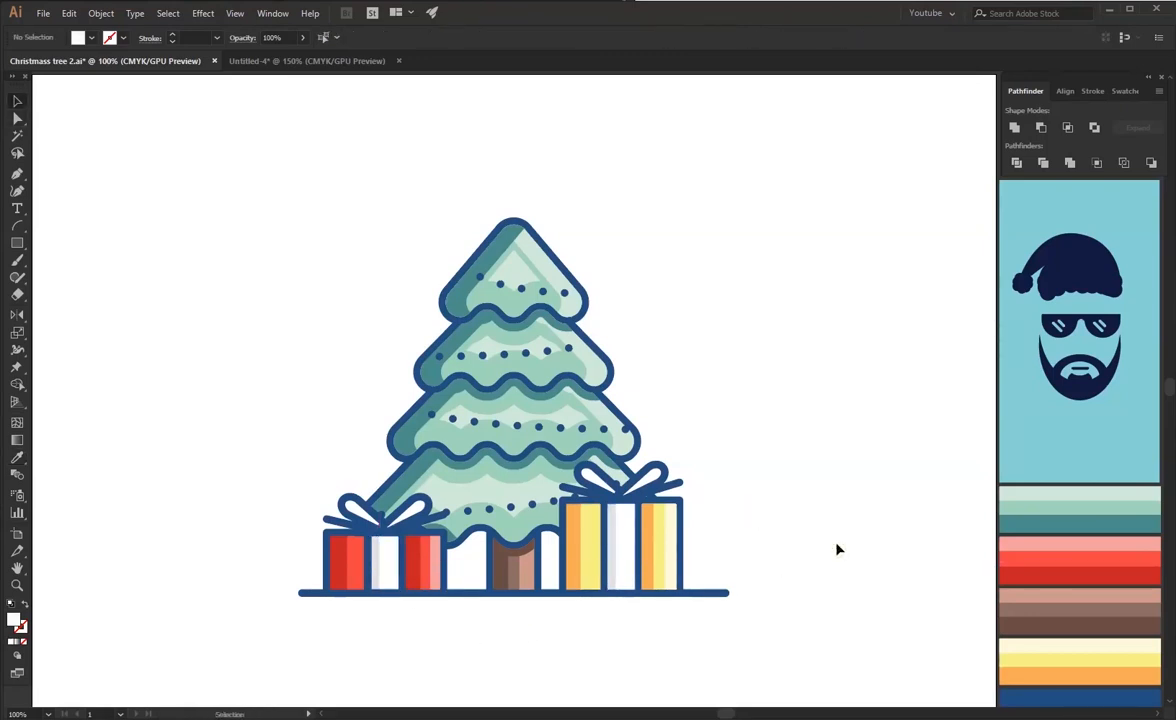
Draw a circle about 41 pt in diameter beside the tree and fill it with the gift's dark red.
click(386, 556)
click(281, 512)
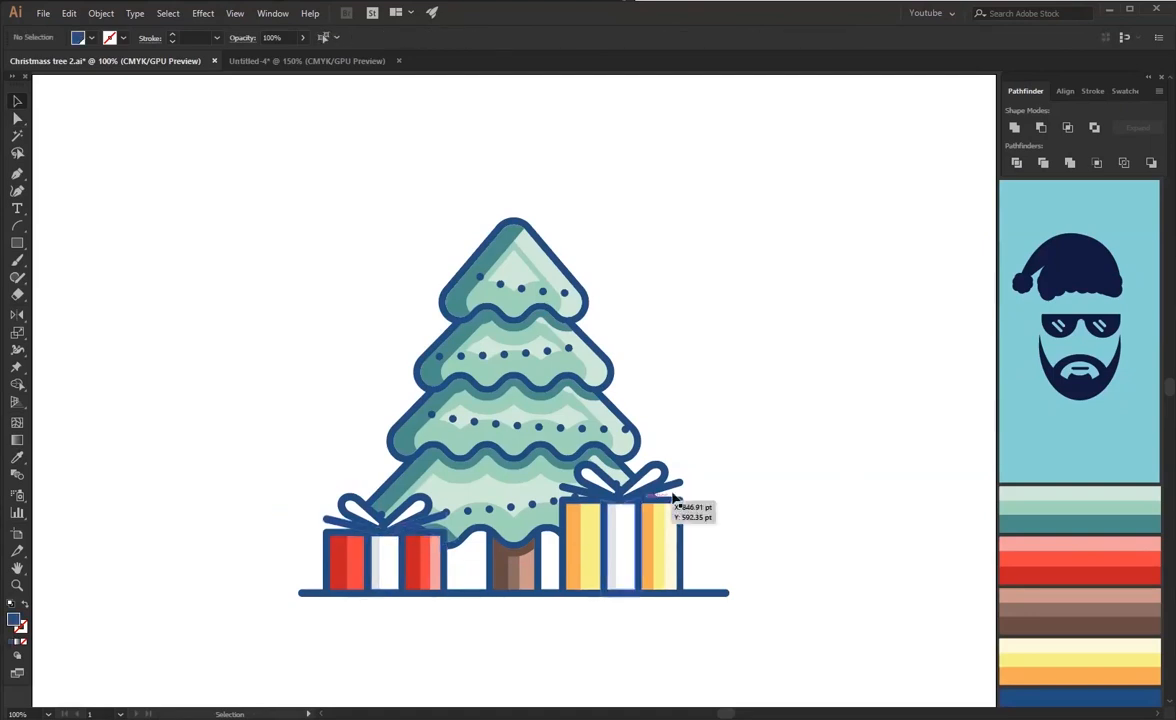
key(l)
drag(770, 429, 778, 443)
key(i)
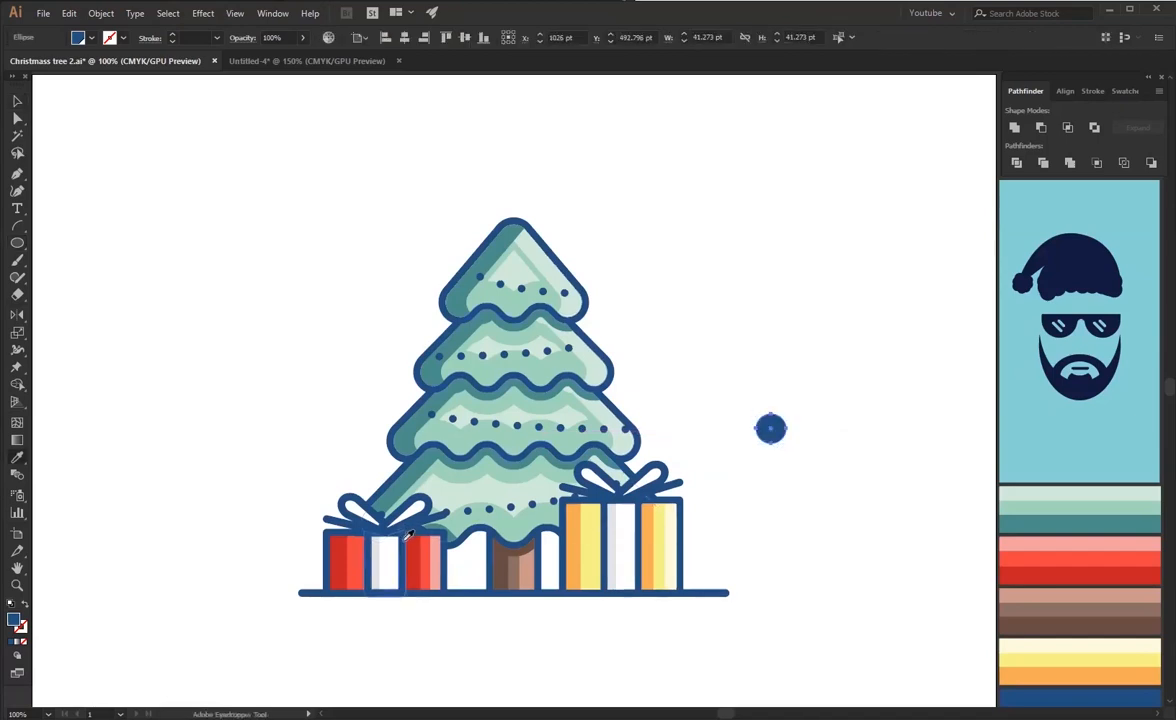
click(415, 555)
key(v)
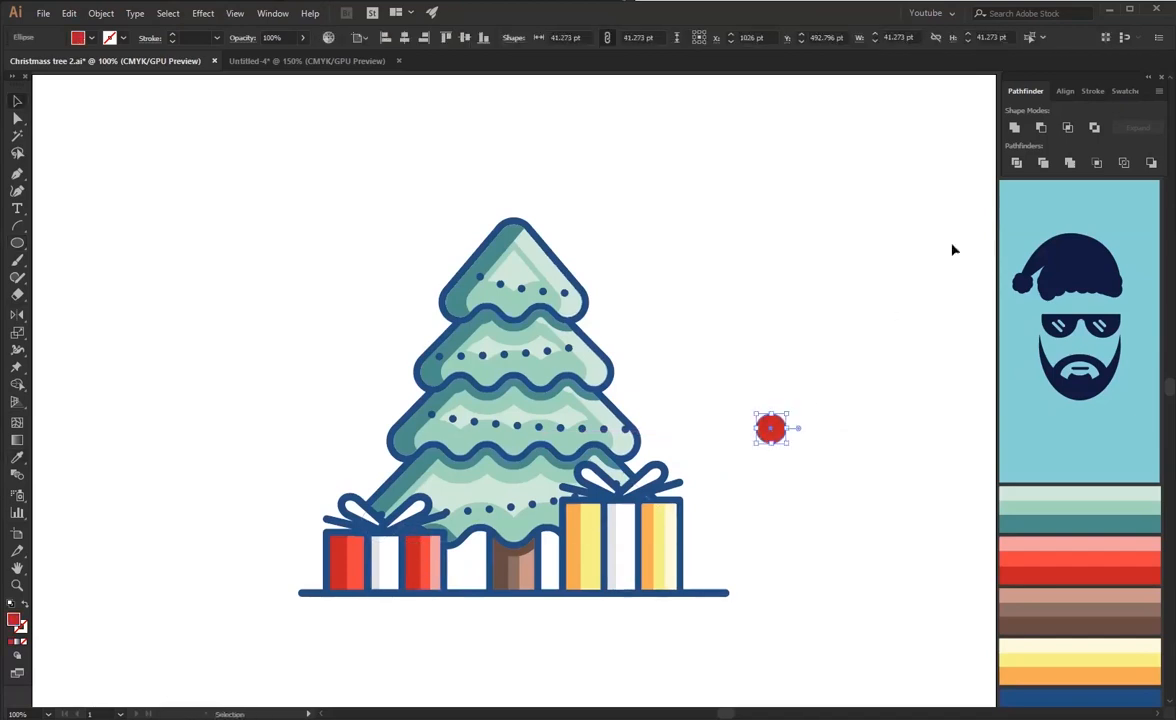
click(1014, 128)
Add a bright red circle about 27 pt wide and a pink highlight circle about 16 pt wide inside the ball's top.
drag(772, 443, 772, 433)
key(i)
key(v)
drag(772, 428, 771, 427)
key(i)
click(368, 548)
key(v)
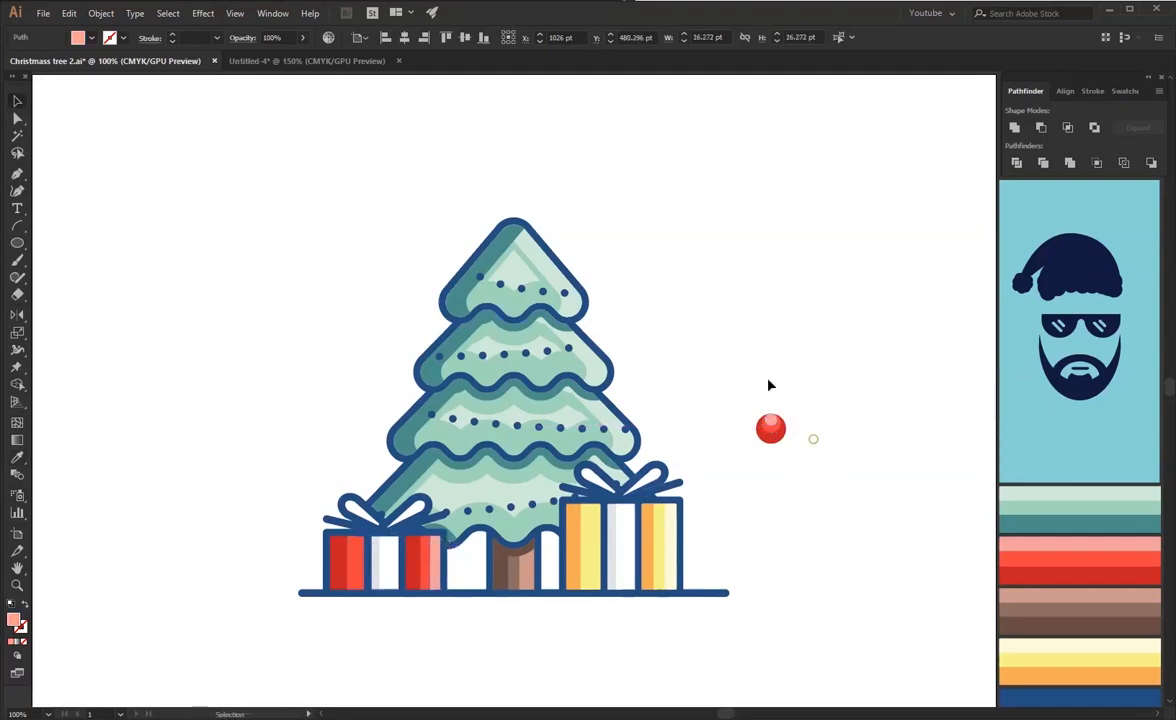
click(759, 387)
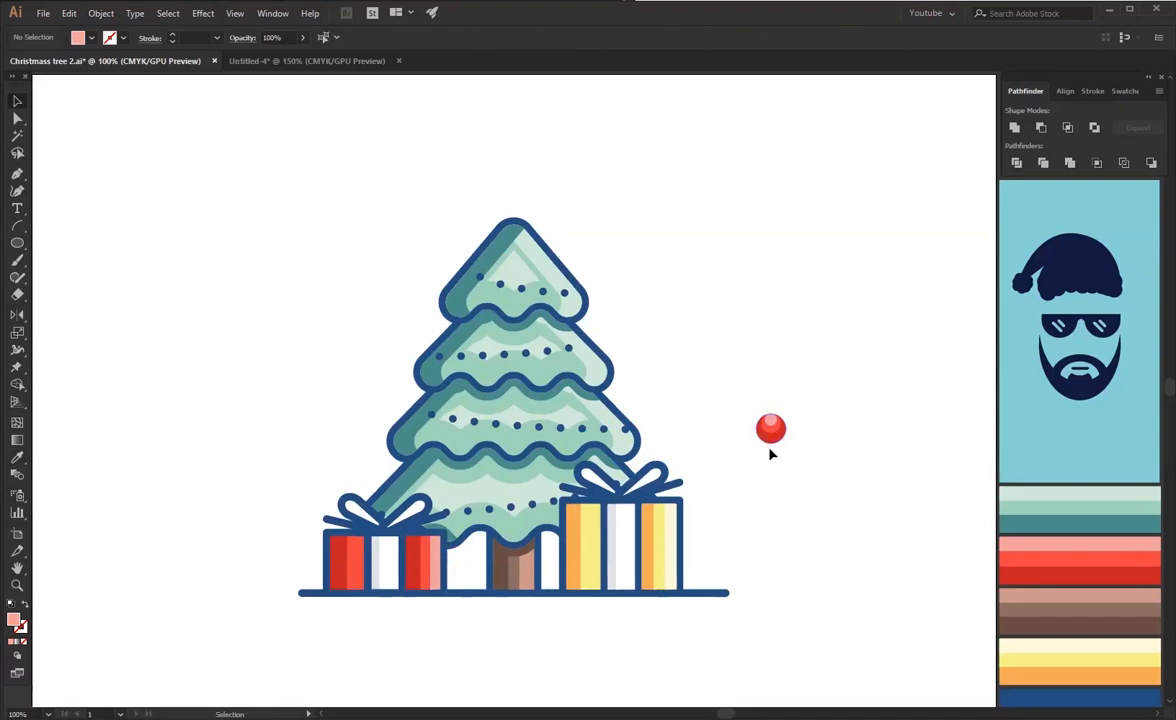
Duplicate the red ball 62 pt to its right and fill the copy's base circle with the gift's orange.
drag(776, 444, 820, 444)
key(a)
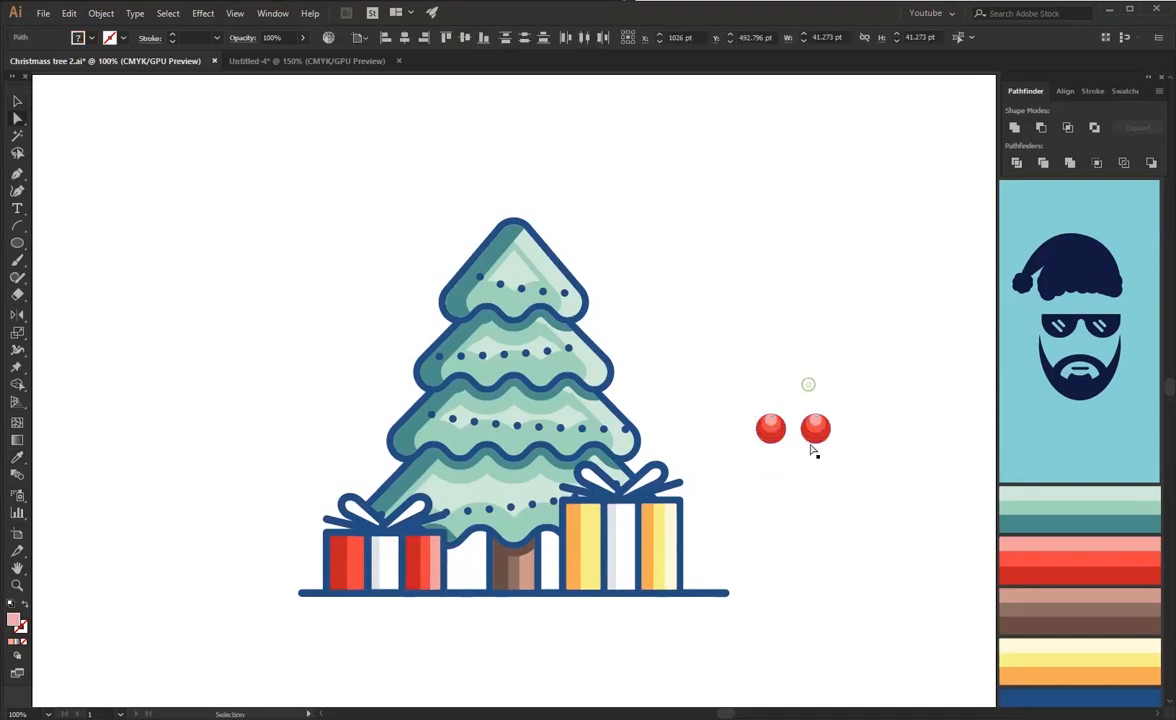
click(815, 428)
key(i)
click(582, 522)
key(a)
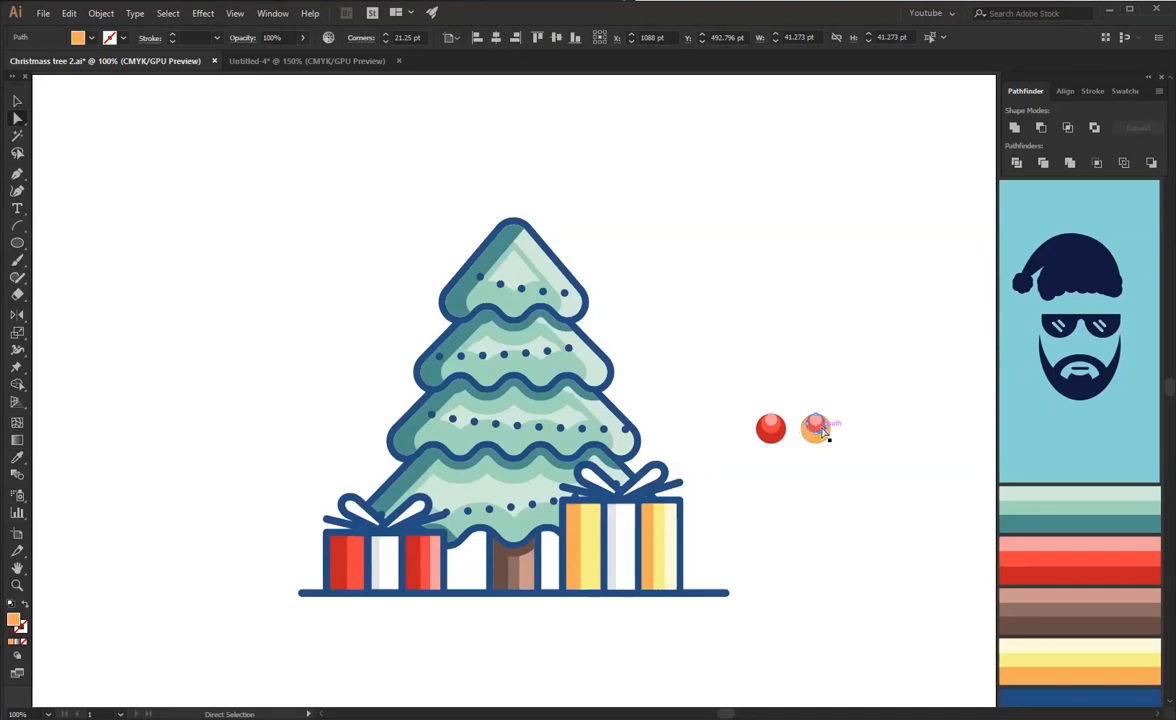
Fill the second ball's middle circle yellow and its small highlight circle cream.
click(820, 430)
key(i)
key(a)
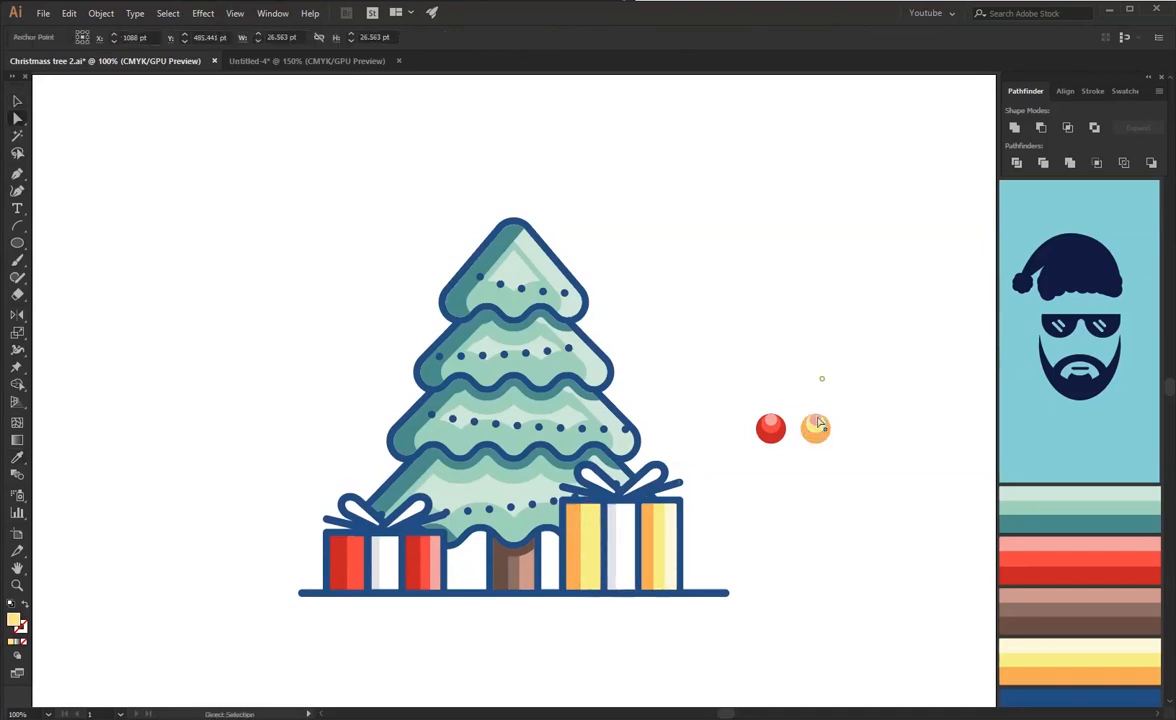
click(822, 379)
click(816, 425)
key(i)
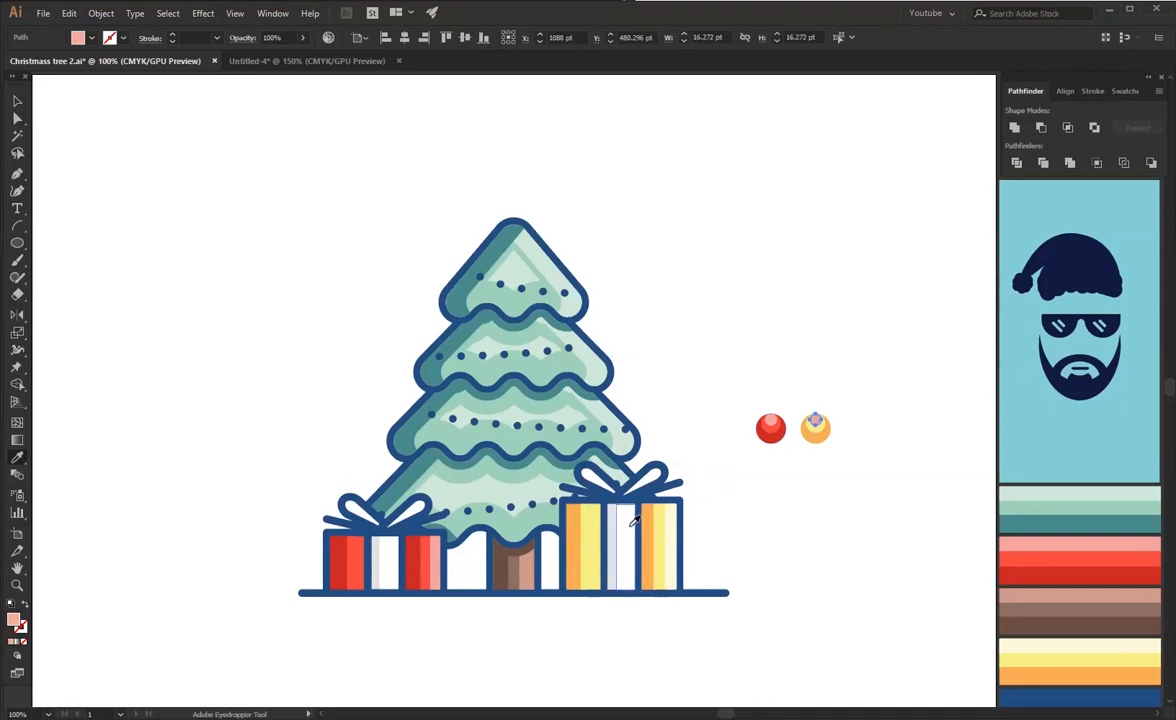
click(1042, 647)
key(a)
click(900, 500)
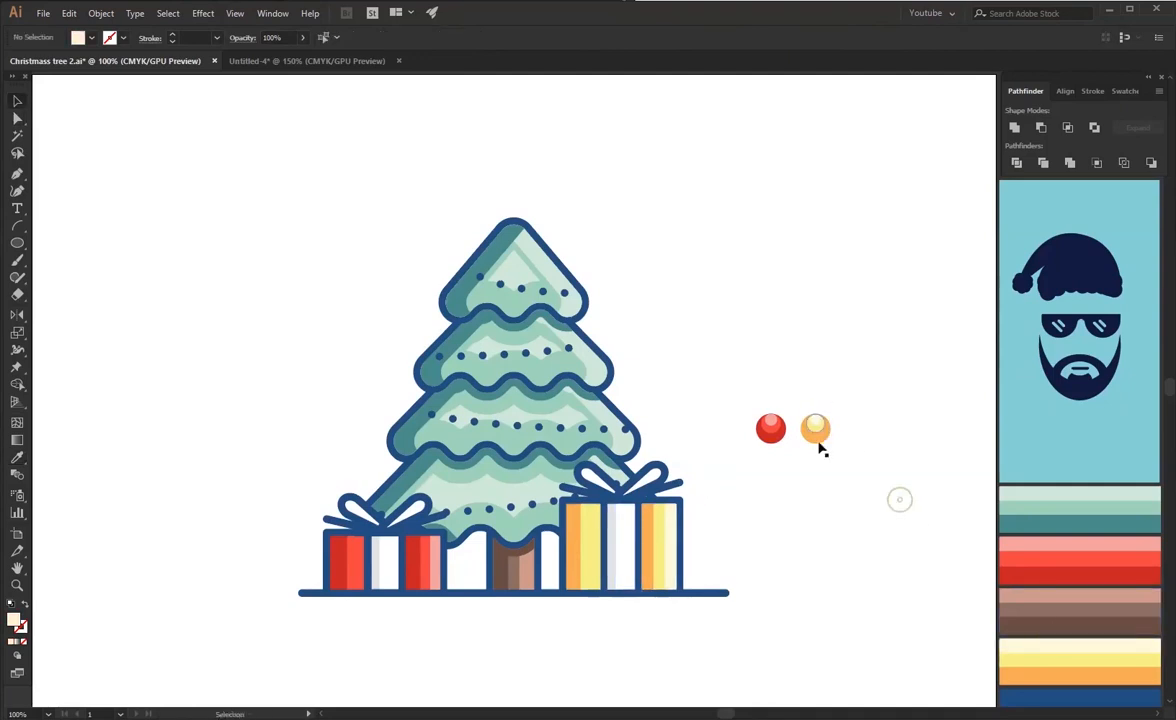
Offset both balls' base circles outward to about 61 pt across and fill the offset shapes dark blue as outlines.
click(818, 440)
shift+click(778, 442)
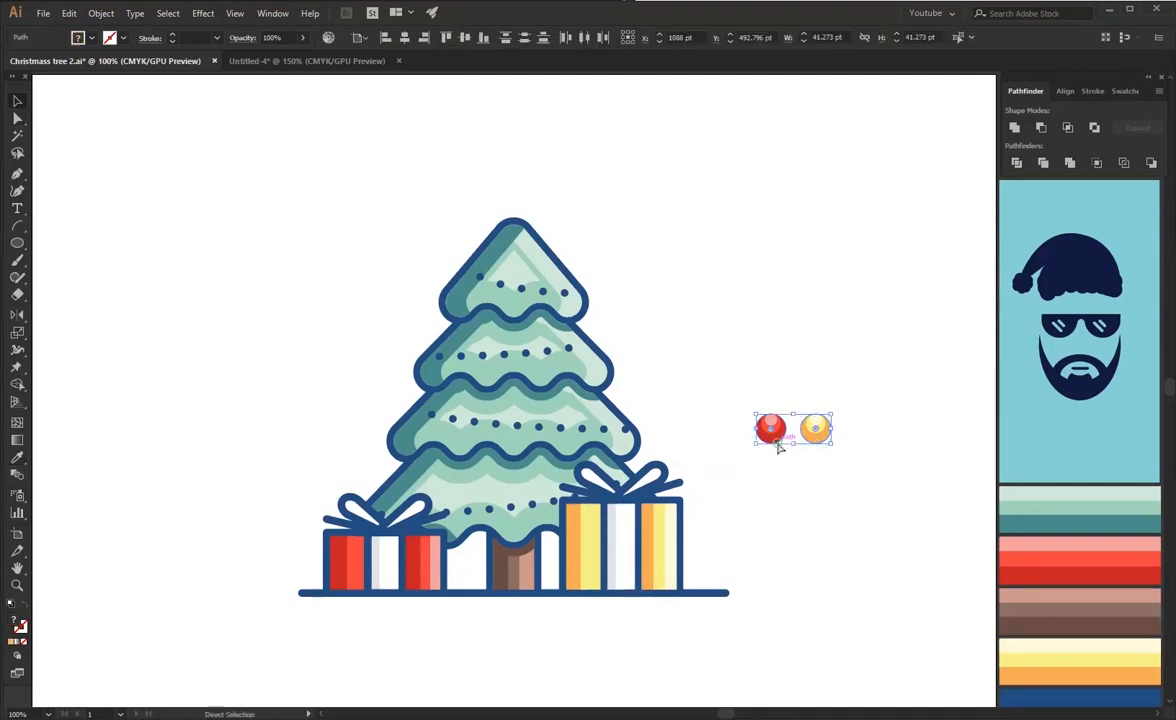
key(ctrl+alt+o)
click(1063, 690)
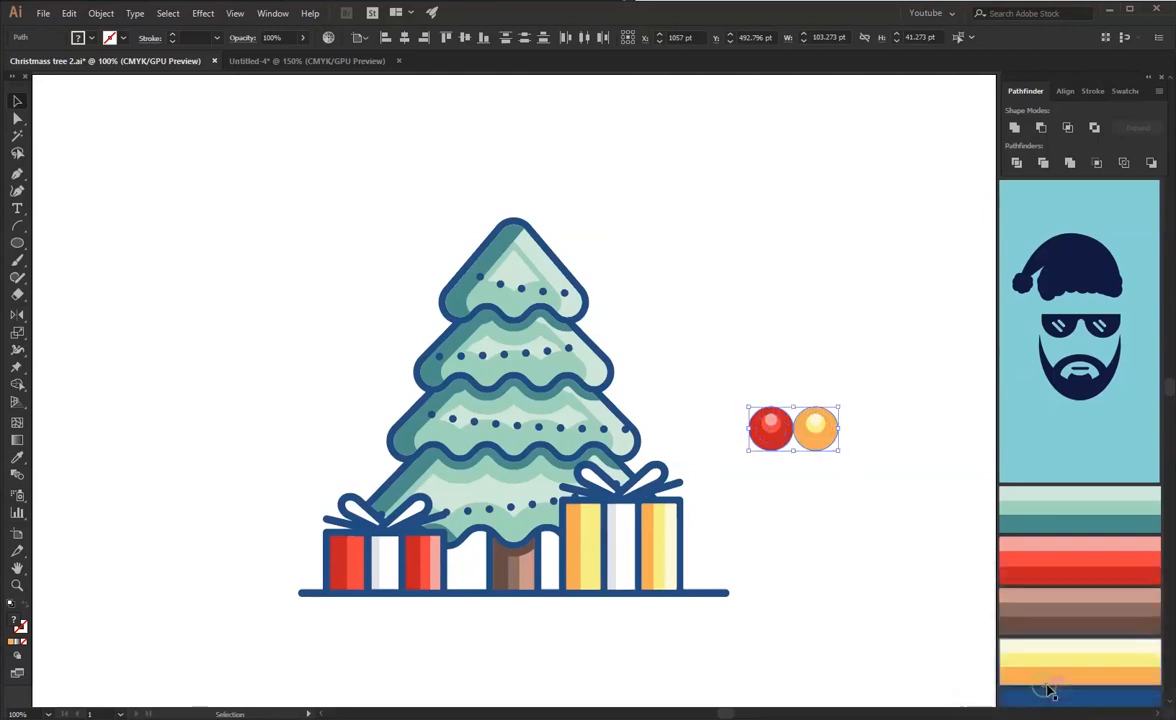
click(772, 445)
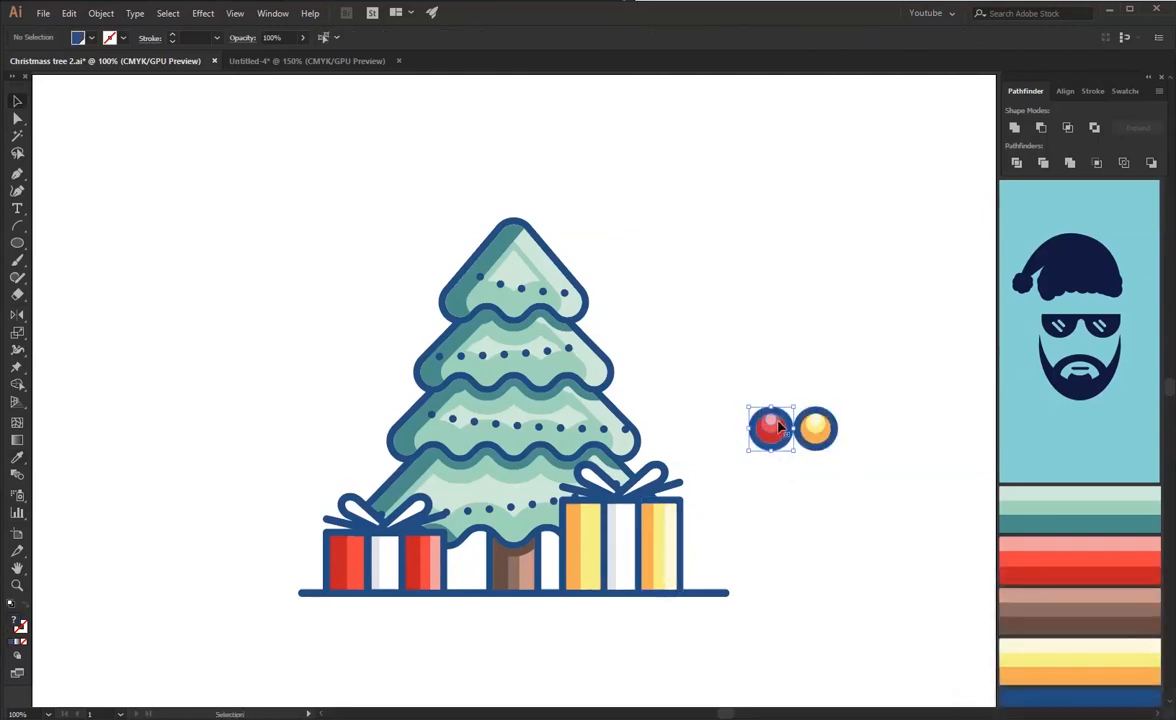
Group each ball with its blue outline as a separate group.
right_click(759, 423)
click(810, 510)
drag(804, 375, 845, 464)
key(ctrl+g)
click(810, 370)
Place the red ball on the lowest tier's left side, the yellow ball on the tier above, and a red copy on the top tier.
click(783, 436)
drag(770, 408, 461, 490)
click(764, 381)
click(818, 434)
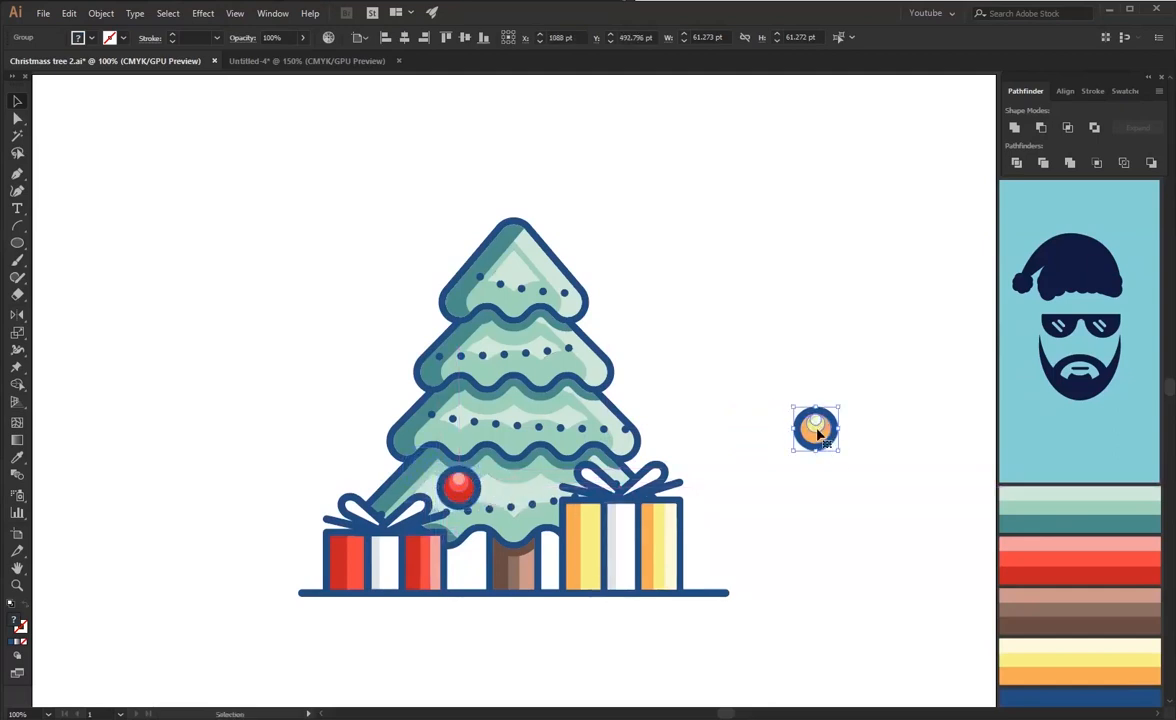
drag(818, 432, 445, 418)
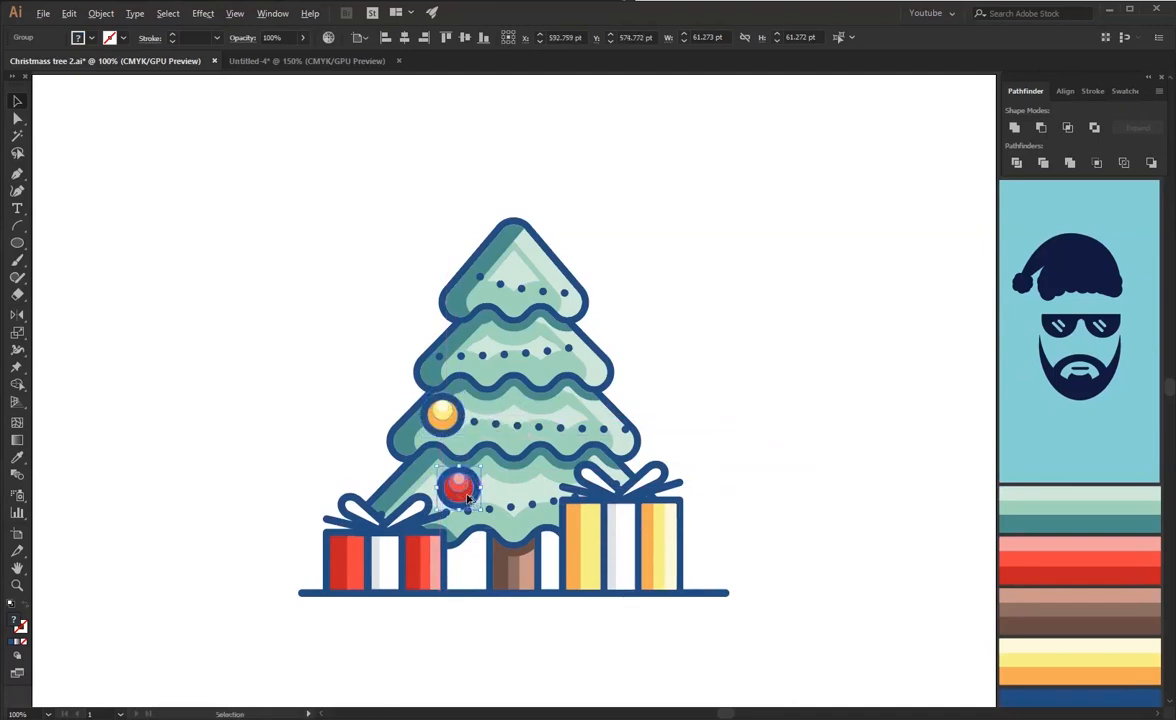
click(751, 381)
drag(444, 418, 488, 283)
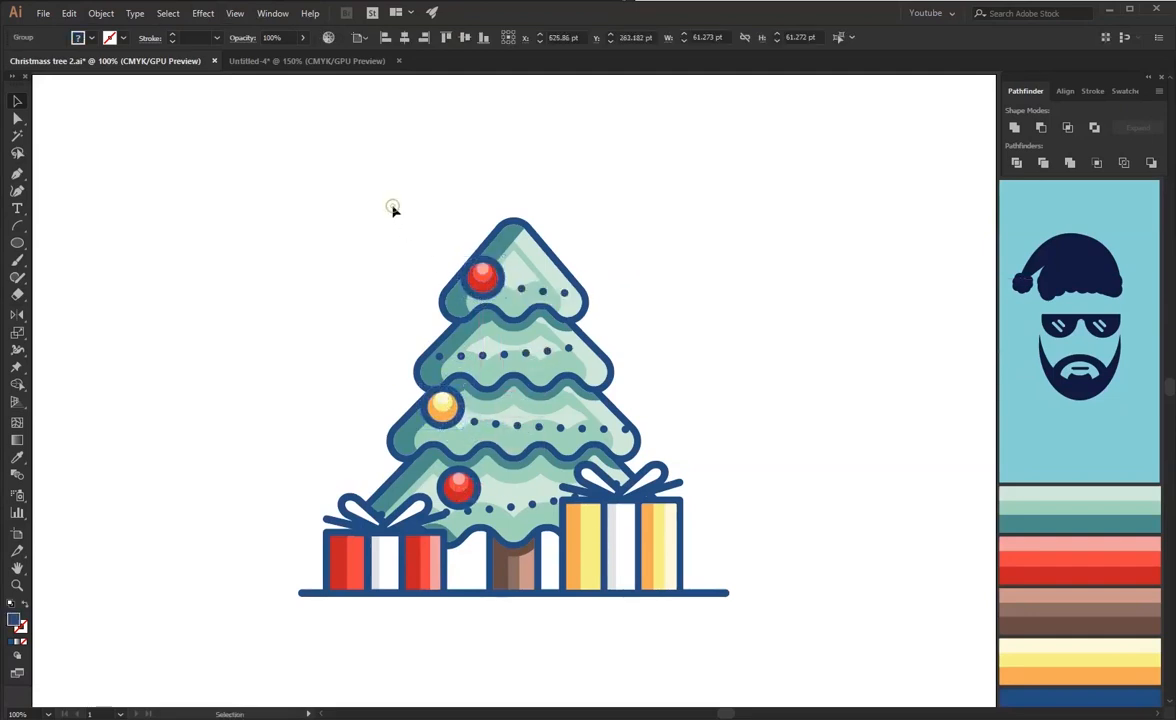
Place a copy of the yellow ball on the second tier's right side and a copy of the red ball on the third tier.
click(393, 207)
drag(458, 404, 559, 349)
drag(458, 487, 572, 418)
click(672, 370)
Create a 10 pt dark blue square and use copies of it as hangers for the lowest red ball and the second tier's yellow ball.
key(m)
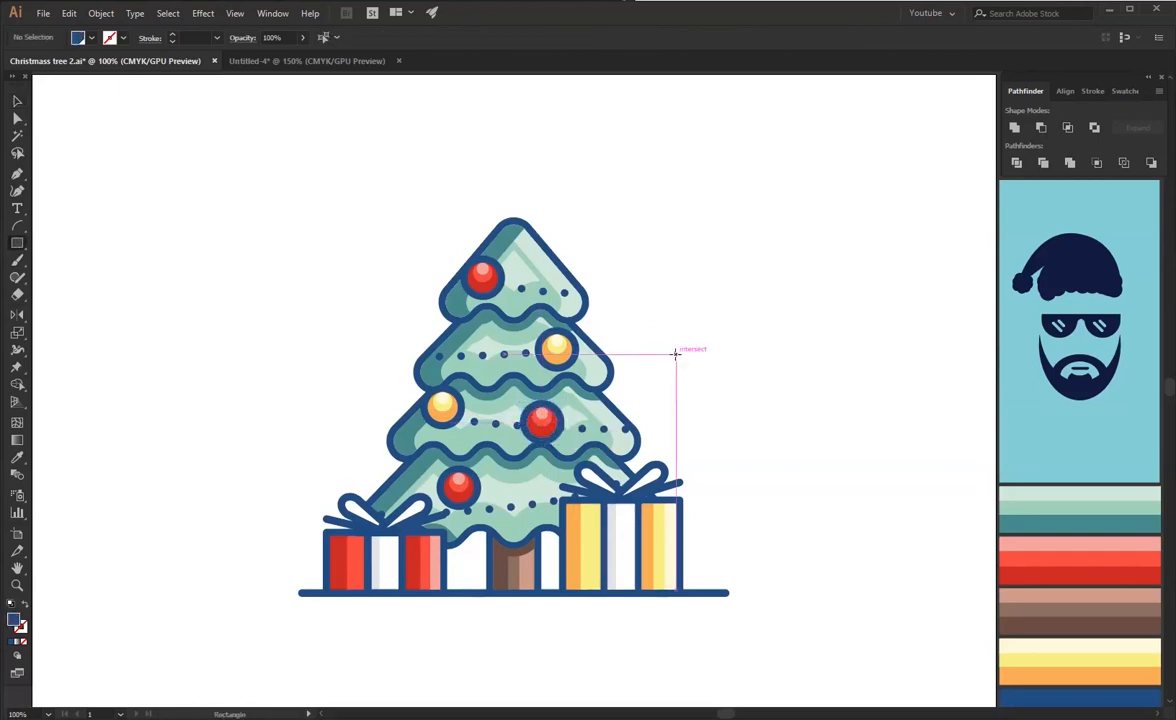
click(701, 325)
click(1062, 706)
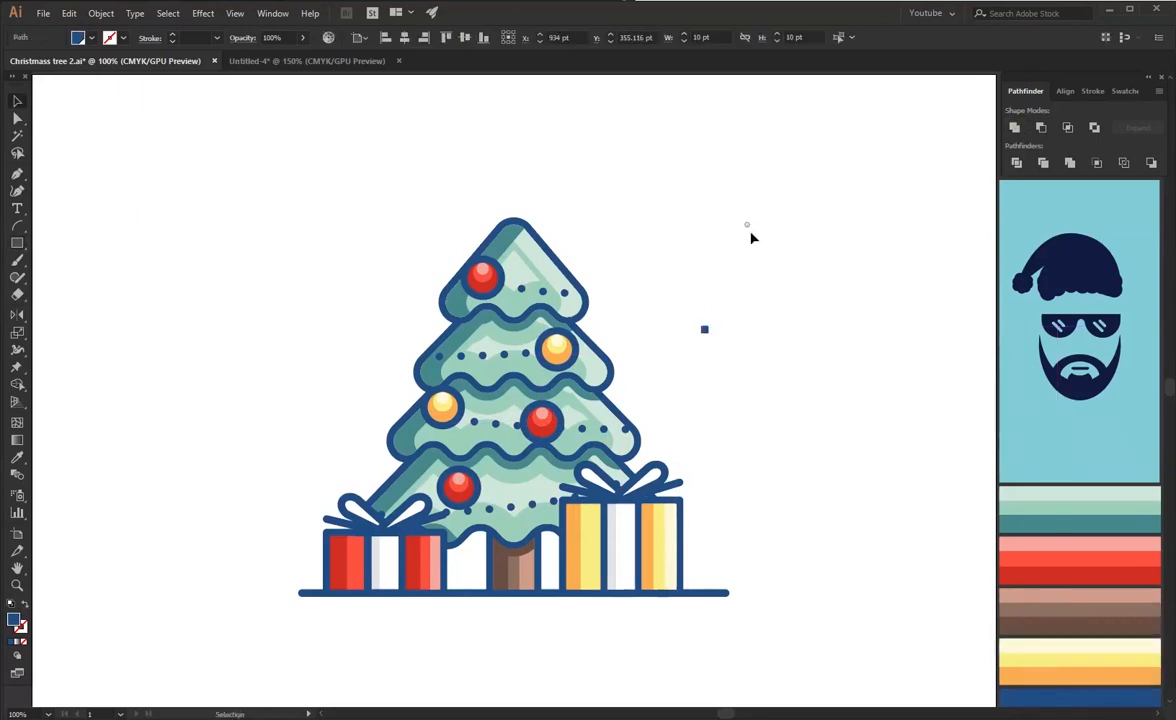
drag(705, 323, 461, 487)
click(714, 282)
click(672, 315)
click(643, 456)
click(783, 382)
Move the third tier's red ball further right along its garland.
drag(547, 421, 547, 423)
click(690, 339)
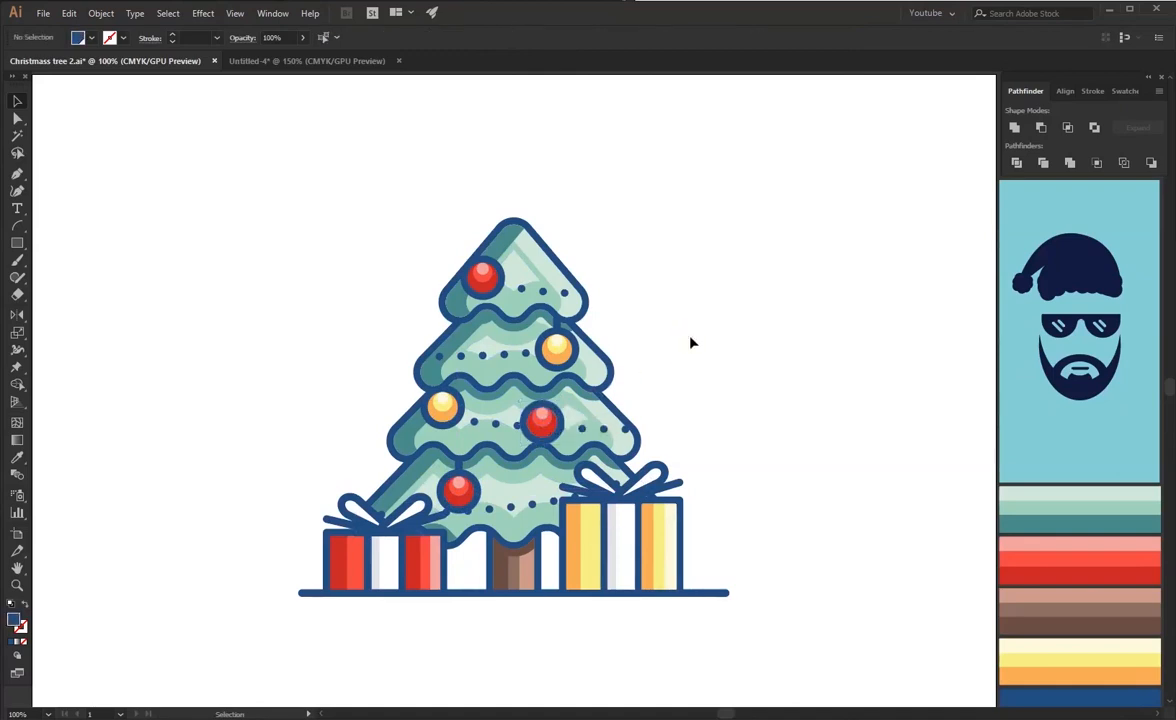
drag(543, 420, 571, 430)
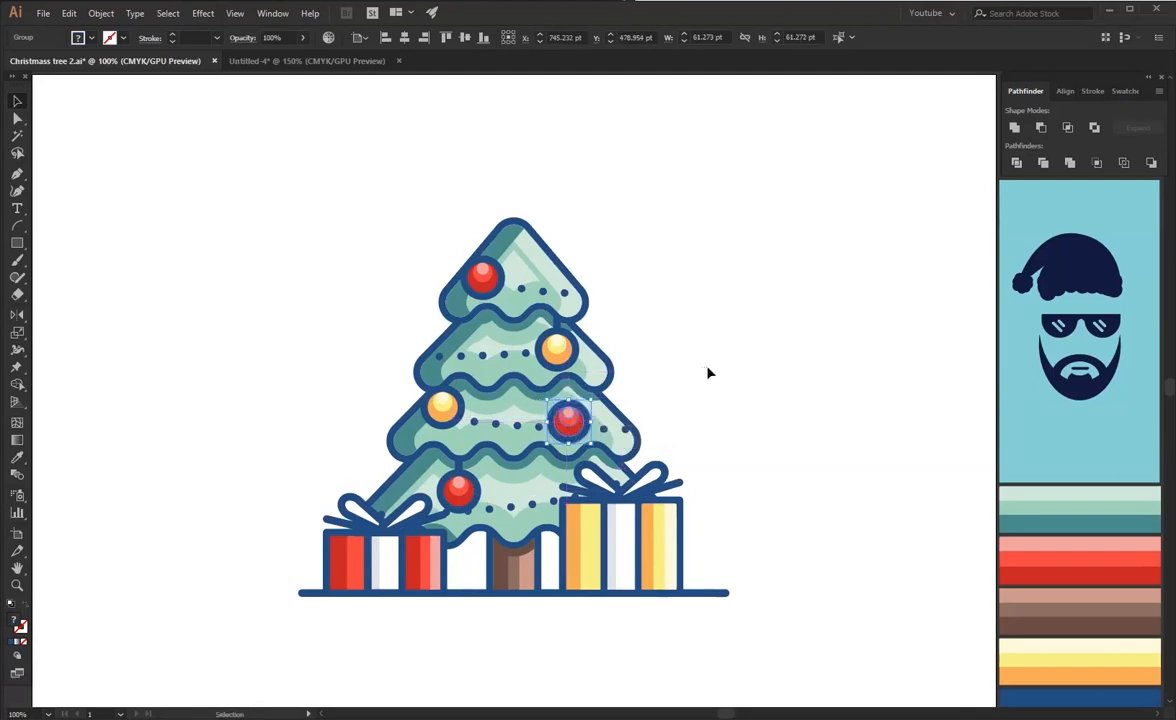
click(682, 448)
Draw a white vertical ellipse about 318 by 553 pt, centre it on the tree and send it to the back.
key(l)
drag(706, 230, 919, 597)
key(v)
drag(813, 230, 813, 201)
drag(836, 248, 537, 234)
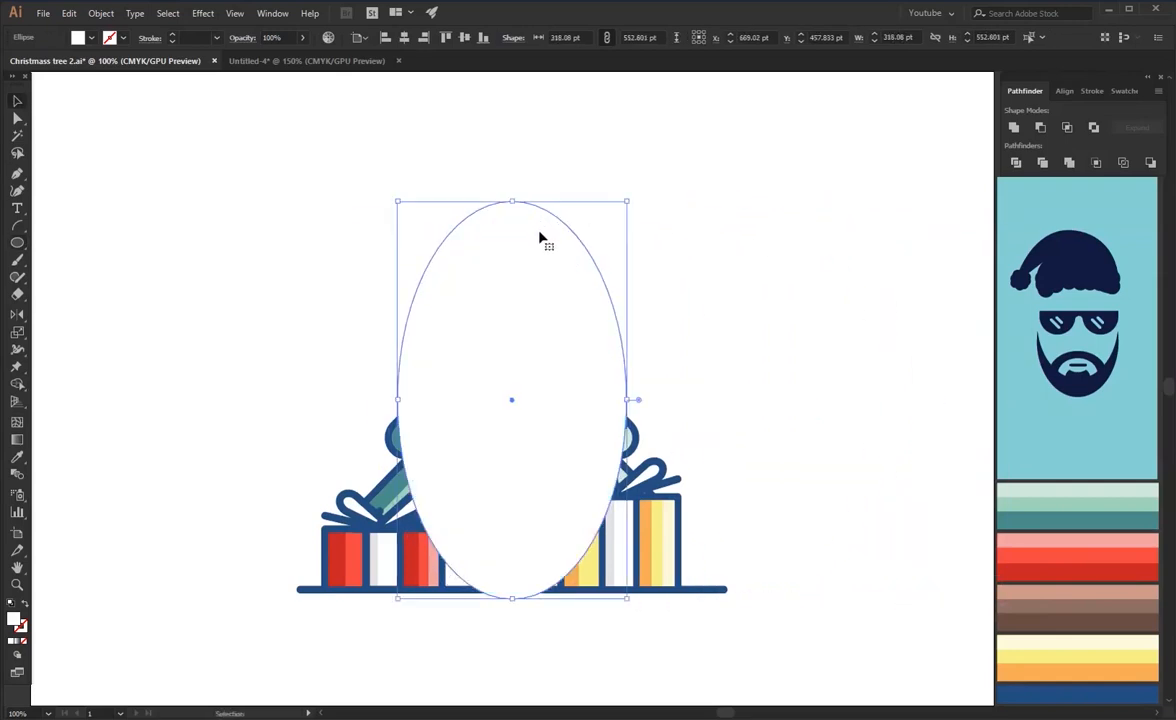
key(ctrl+shift+bracketleft)
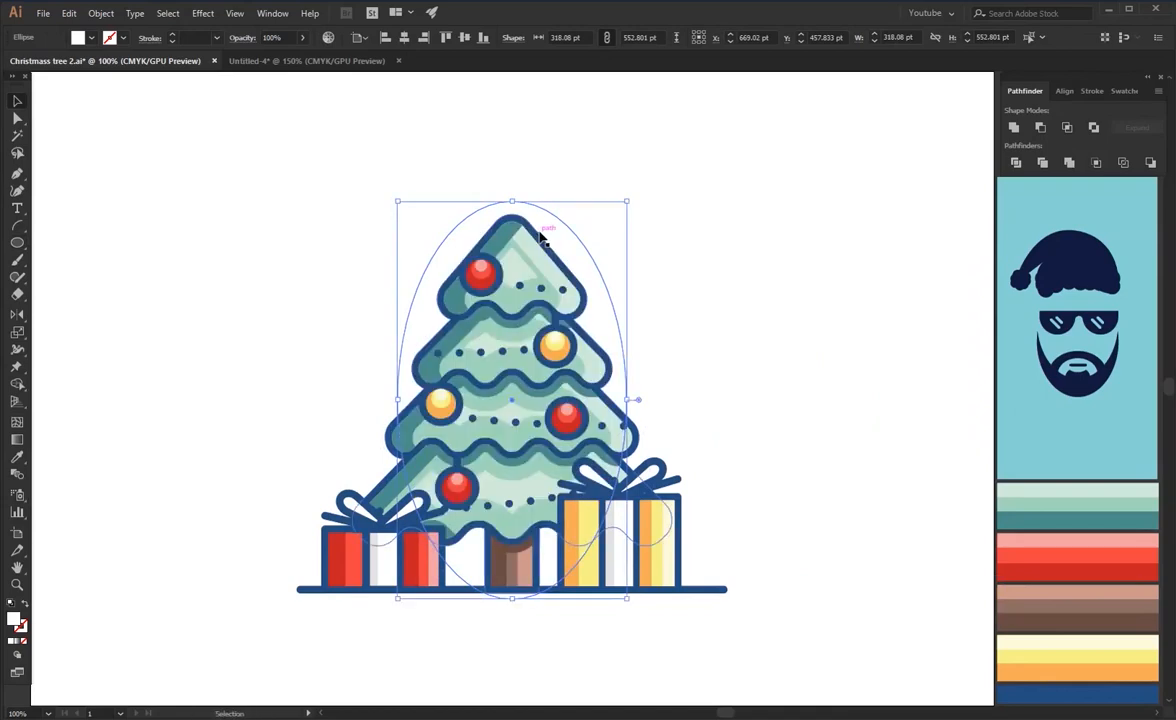
Fill the background ellipse pale green, enlarge it to about 340 by 591 pt and add a tilted copy behind the tree's left side.
drag(512, 203, 512, 174)
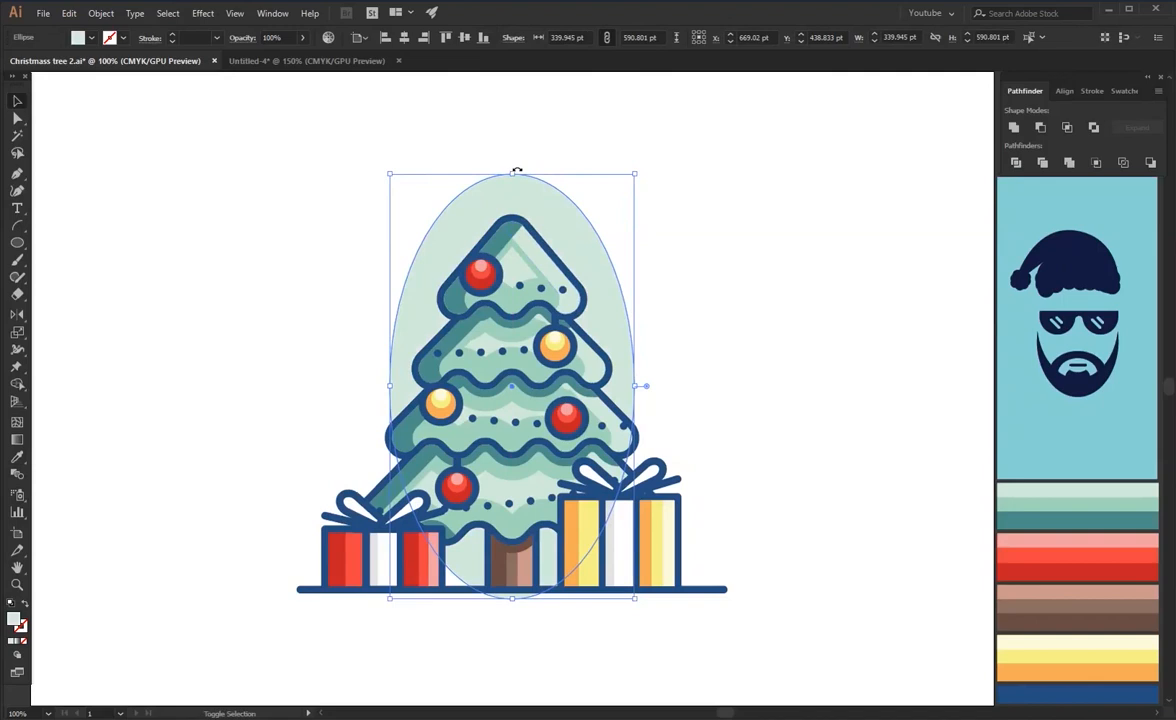
drag(459, 161, 386, 171)
drag(403, 222, 323, 240)
click(485, 188)
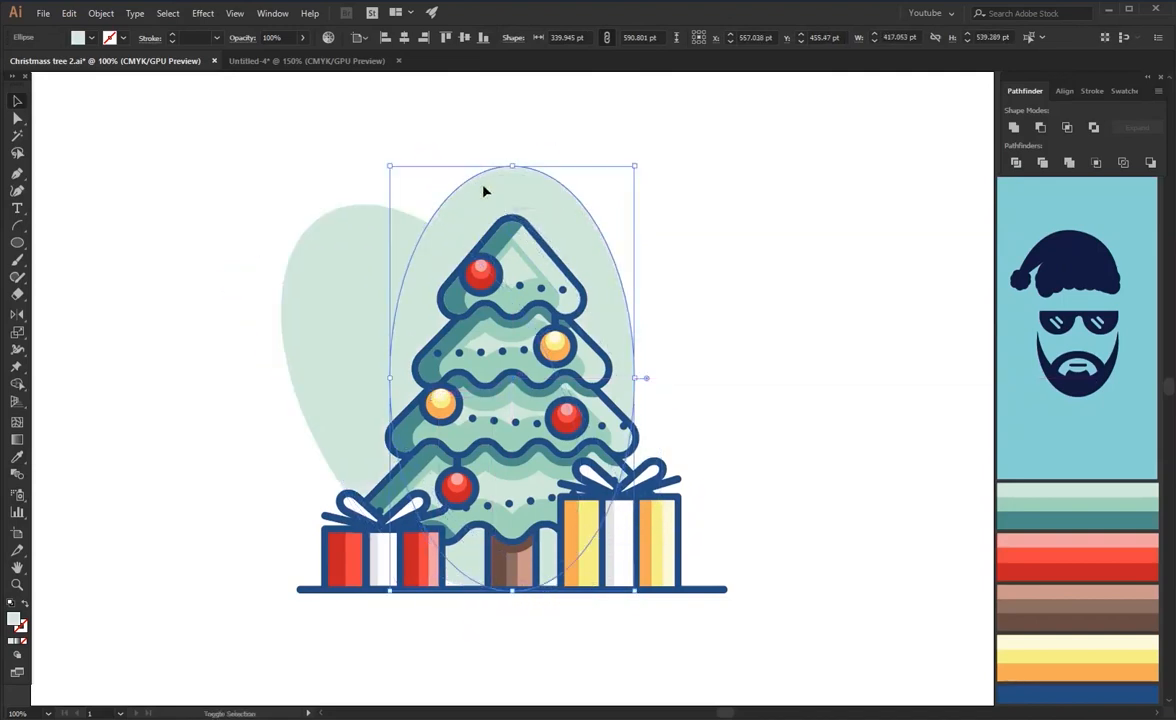
Mirror the tilted ellipse to the tree's right side, then group both side ellipses and centre them horizontally.
click(370, 240)
drag(368, 233, 643, 252)
key(o)
key(v)
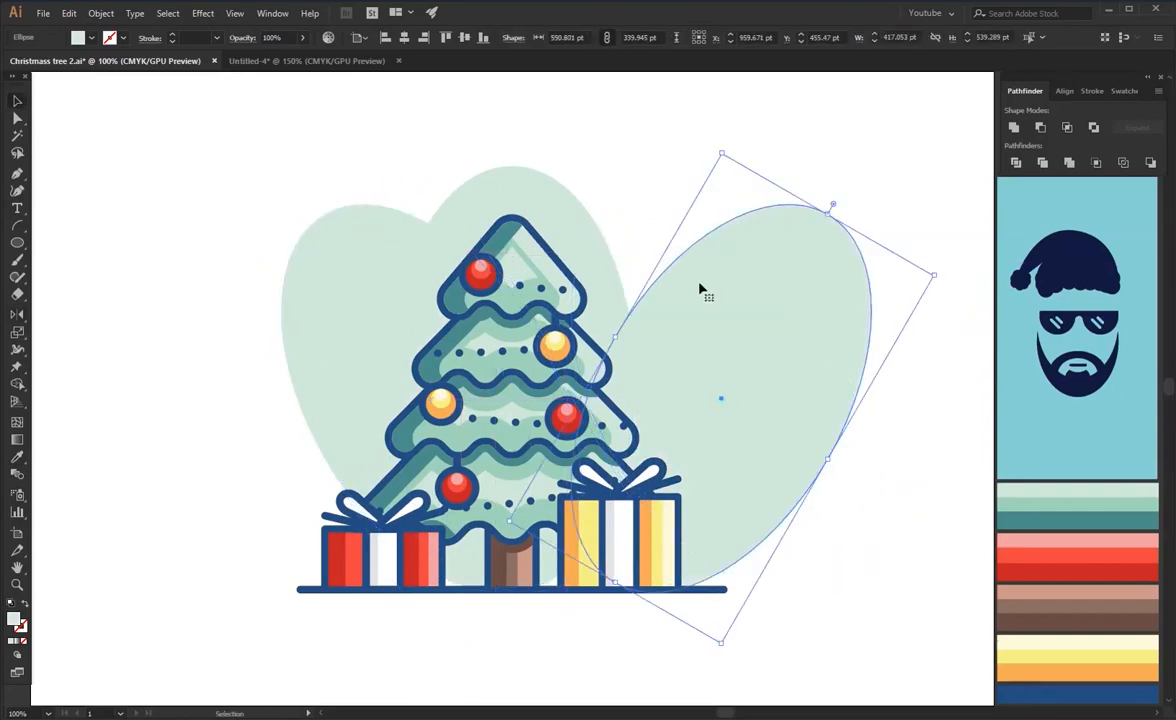
drag(700, 282, 566, 282)
shift+click(381, 268)
right_click(378, 264)
click(414, 352)
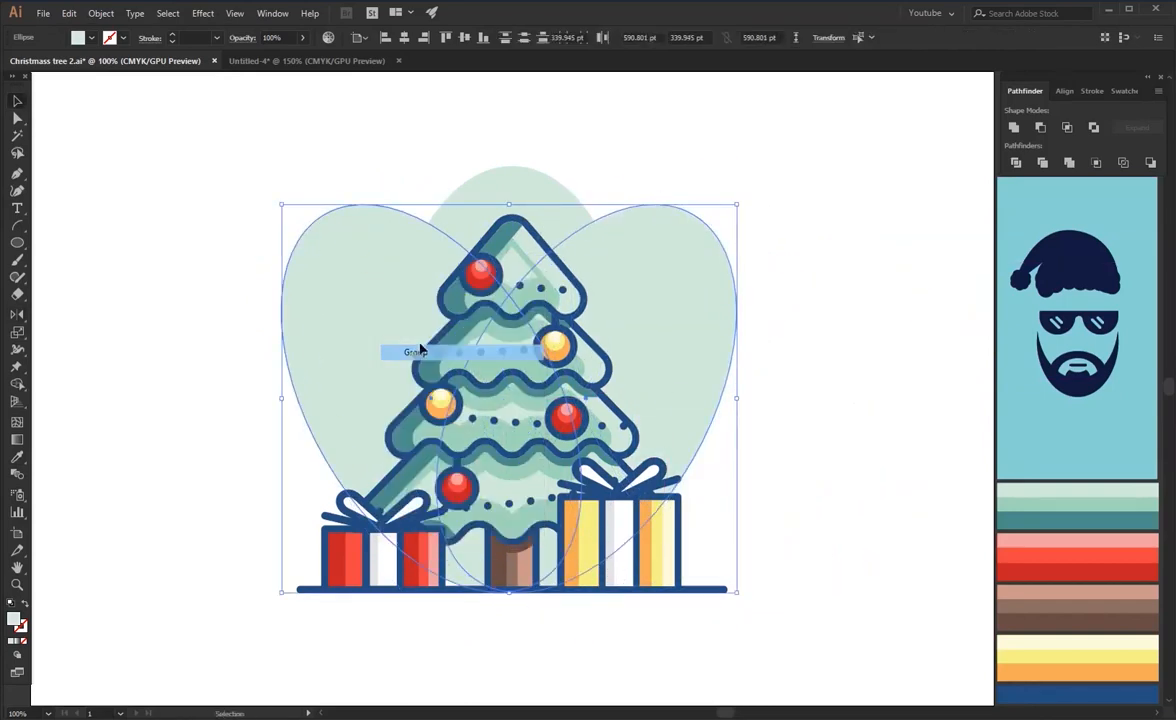
click(405, 37)
Enlarge the middle ellipse above the treetop and fit the side ellipses down to the ground line.
click(515, 187)
mouse_move(512, 166)
mouse_down()
mouse_move(512, 127)
mouse_move(512, 148)
mouse_up()
shift+click(371, 224)
shift+click(672, 235)
shift+click(677, 238)
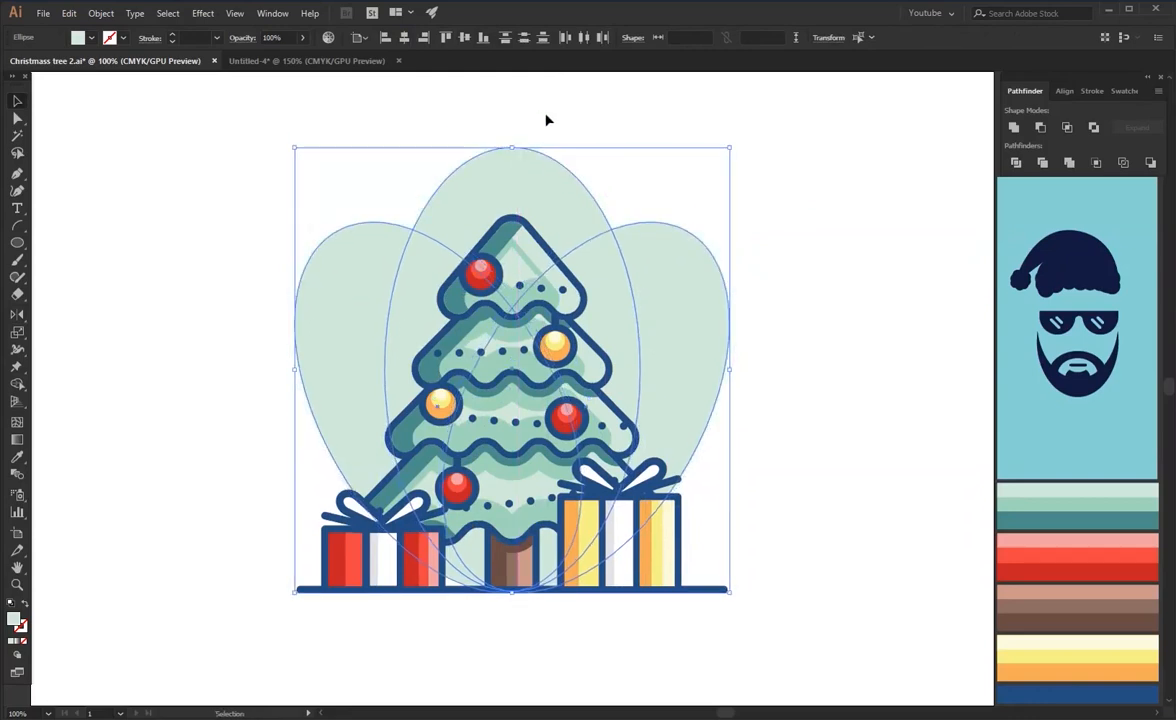
click(681, 166)
key(m)
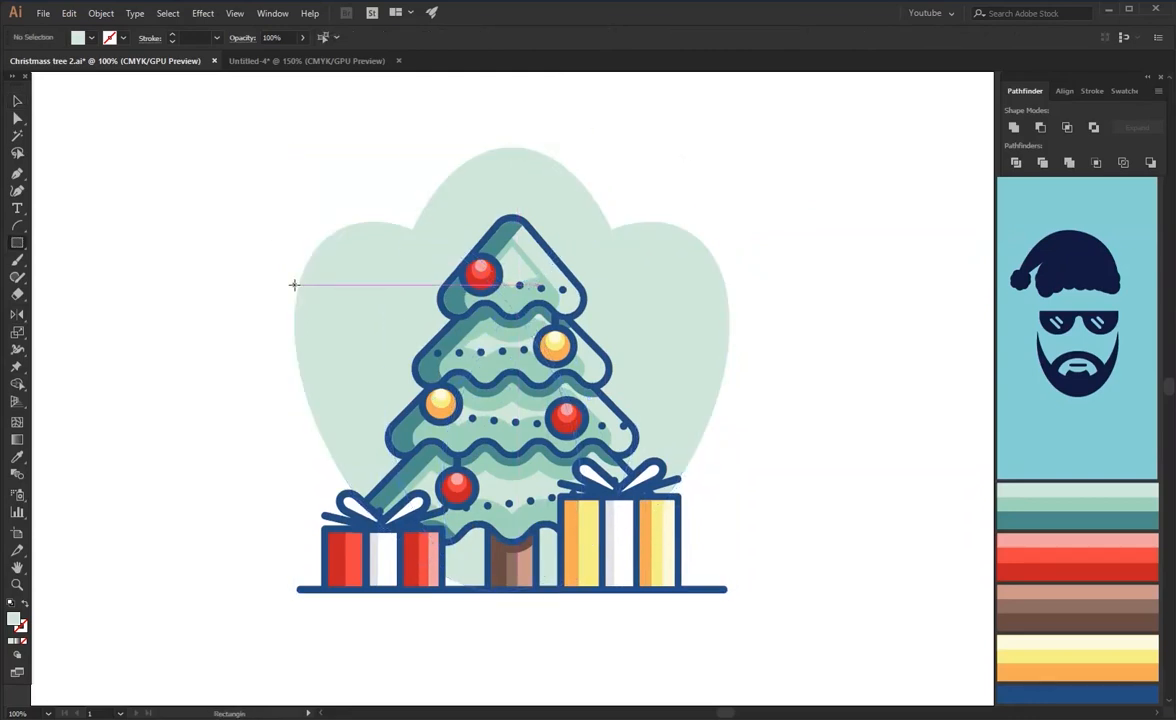
click(294, 285)
drag(1075, 624, 1068, 605)
click(1066, 686)
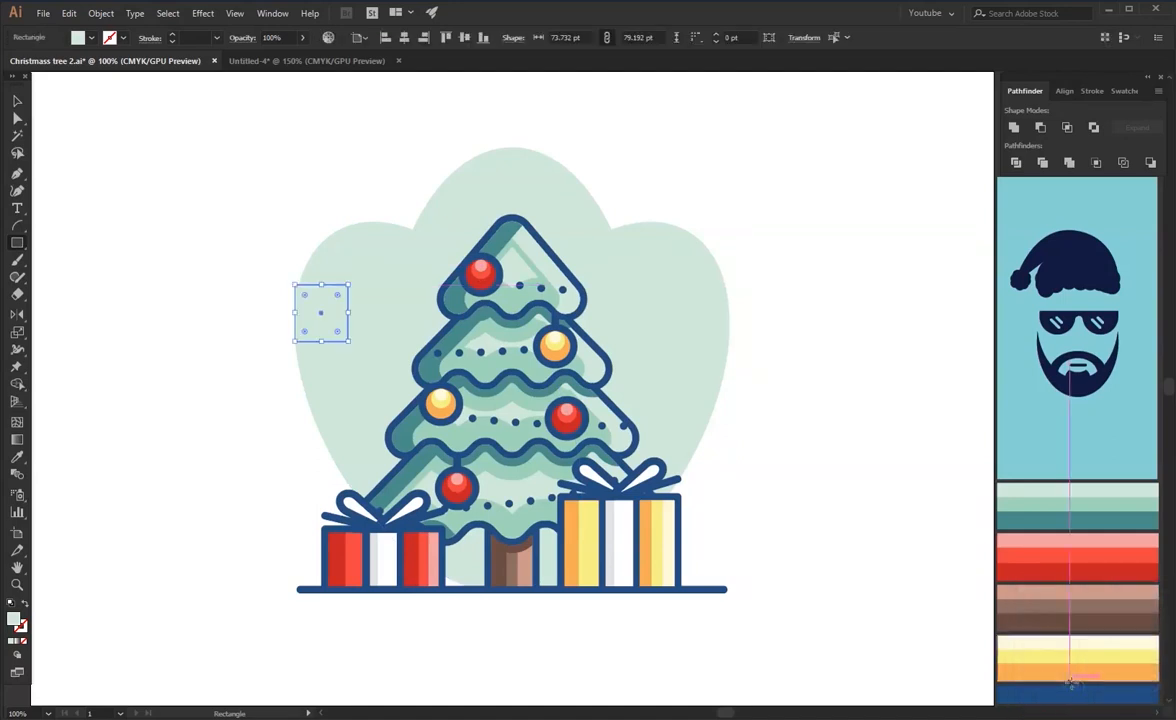
key(ctrl+shift+a)
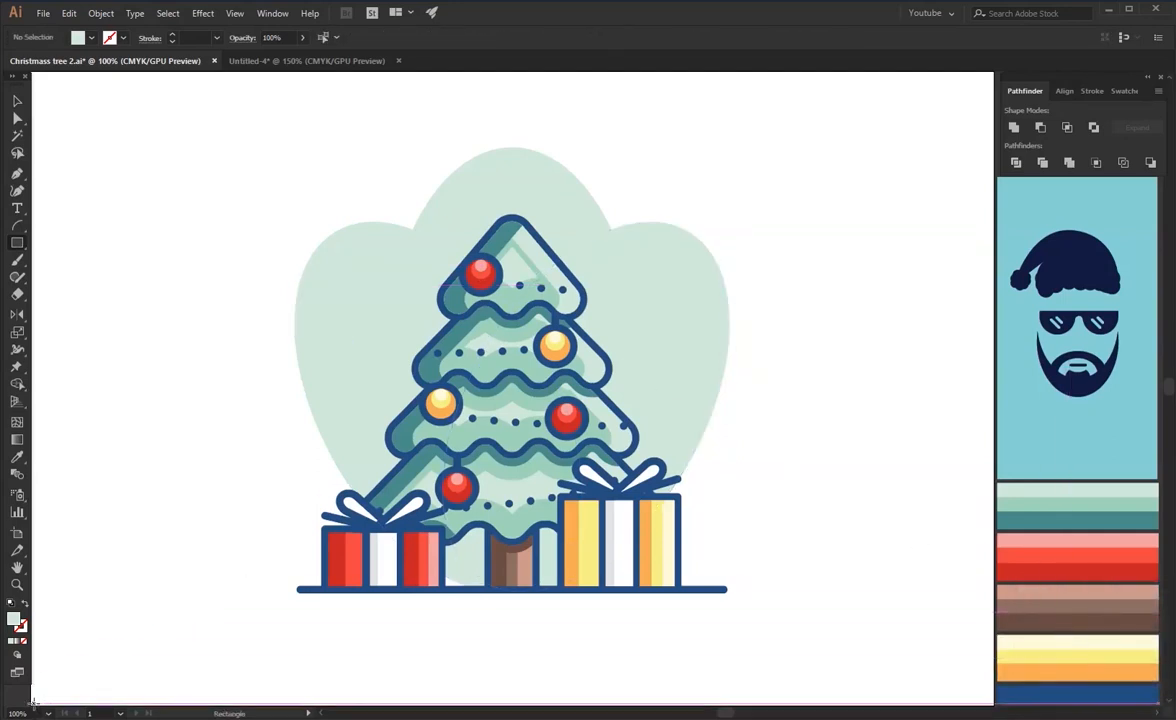
Draw a background rectangle about 1338 by 883 pt, send it behind everything and fill it with the tree's medium green.
drag(33, 703, 996, 93)
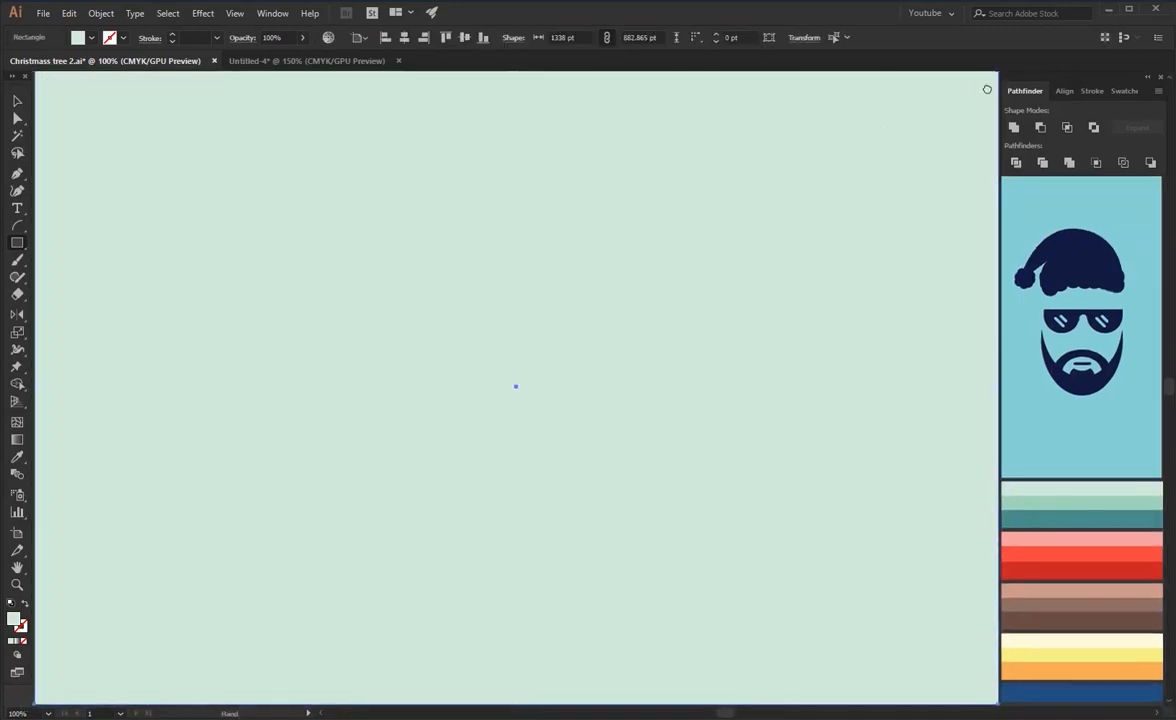
drag(987, 89, 986, 90)
key(a)
key(ctrl+shift+bracketleft)
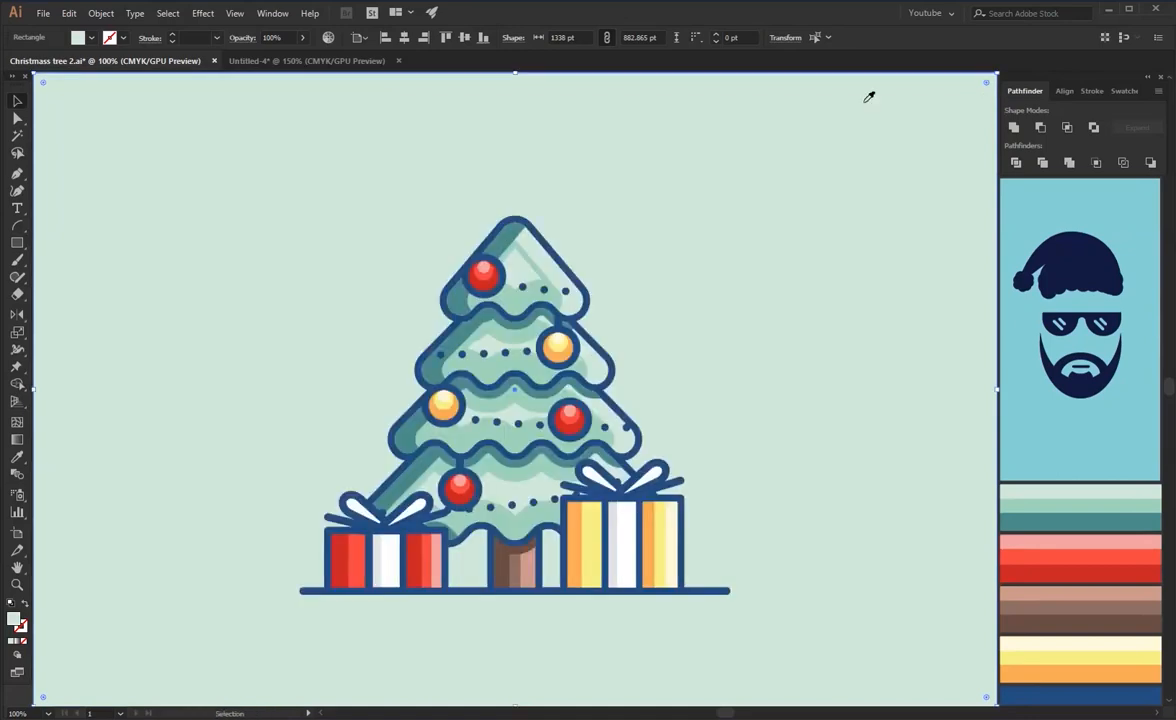
key(i)
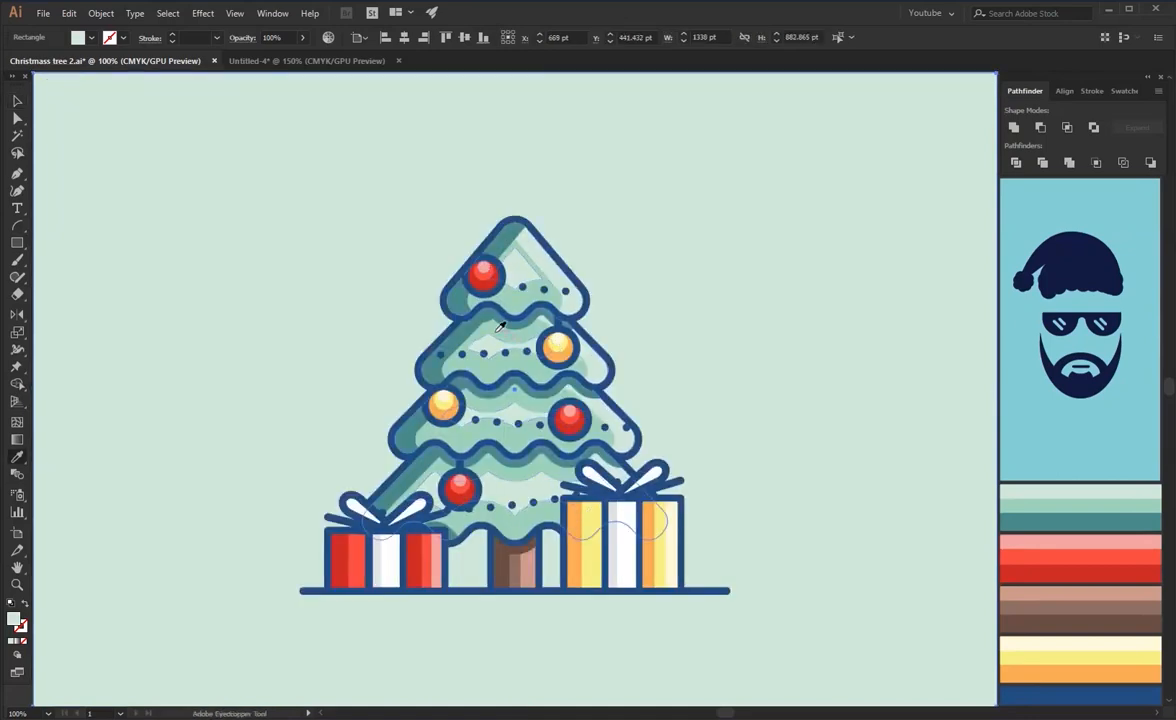
click(510, 337)
key(v)
shift+click(818, 295)
key(l)
drag(684, 296, 706, 312)
key(i)
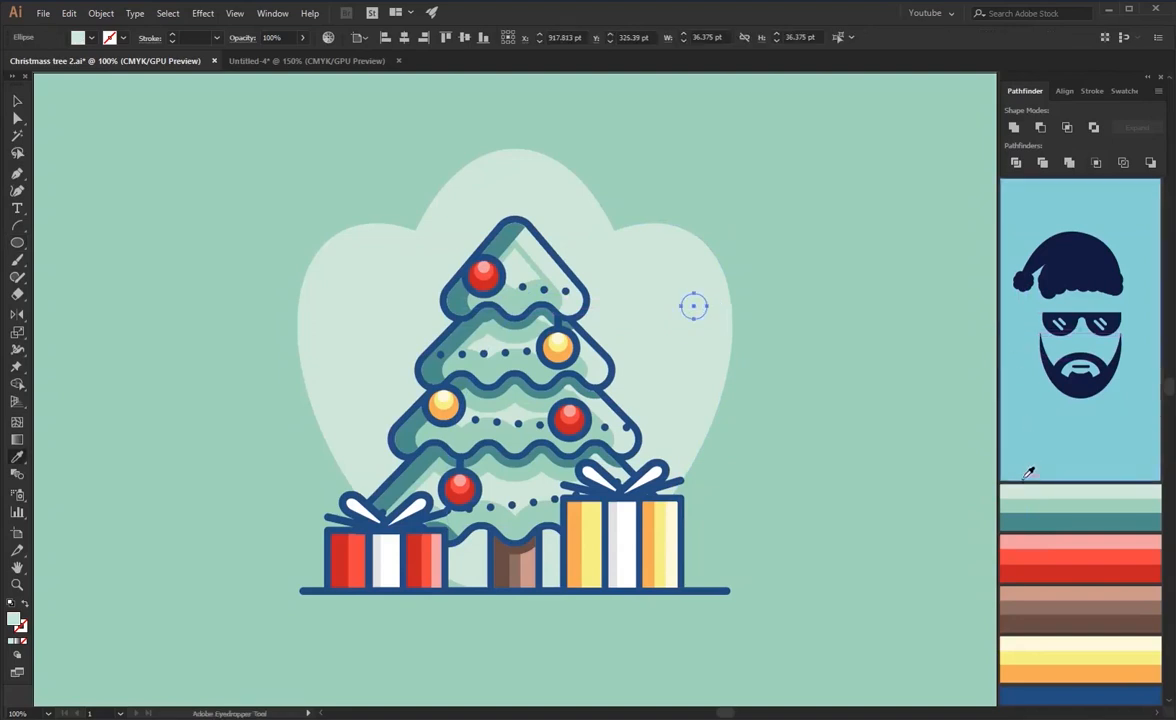
key(Delete)
Draw a small circle right of the tree and fill it white as a snowflake.
key(l)
mouse_move(680, 300)
mouse_down()
mouse_move(702, 324)
mouse_move(692, 299)
mouse_up()
key(i)
click(620, 533)
key(v)
click(703, 310)
click(697, 308)
Scatter copies of the white snowflake circle along both sides of the tree and above its top.
drag(695, 315, 658, 315)
drag(655, 298, 655, 303)
drag(692, 315, 660, 371)
drag(660, 371, 718, 272)
drag(718, 272, 382, 320)
drag(382, 320, 362, 410)
drag(362, 410, 276, 445)
drag(326, 331, 318, 354)
drag(318, 354, 359, 259)
drag(629, 271, 517, 192)
click(697, 184)
Spread smaller white snowflake circles among the large ones on both sides of the tree.
drag(657, 312, 420, 258)
drag(655, 311, 689, 419)
drag(420, 257, 258, 298)
drag(370, 373, 380, 348)
drag(259, 299, 265, 316)
drag(655, 309, 691, 313)
Adjust the snowflakes' spacing on the right and above the treetop, adding a large one on each of these areas.
drag(660, 366, 646, 358)
drag(690, 421, 677, 435)
drag(737, 448, 715, 367)
click(800, 322)
drag(519, 194, 516, 179)
drag(516, 179, 458, 220)
click(764, 150)
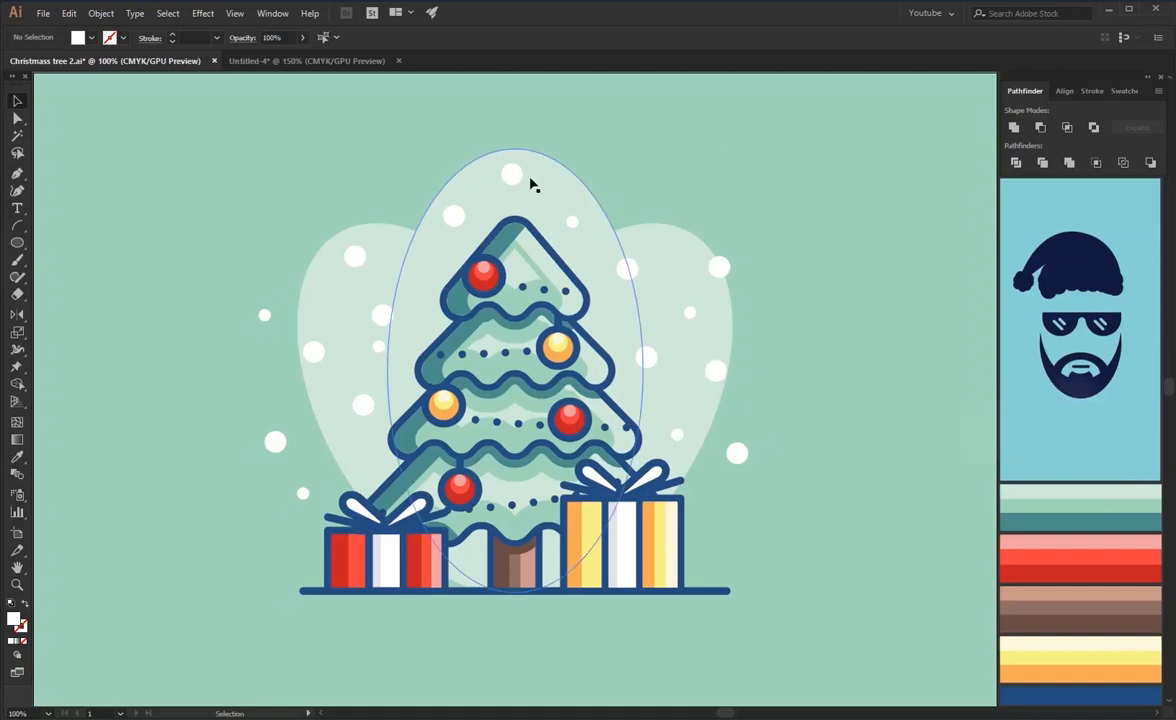
Draw a five-pointed star about 116 by 110 pt on the treetop and offset its path by 10 pt with round joins.
click(16, 248)
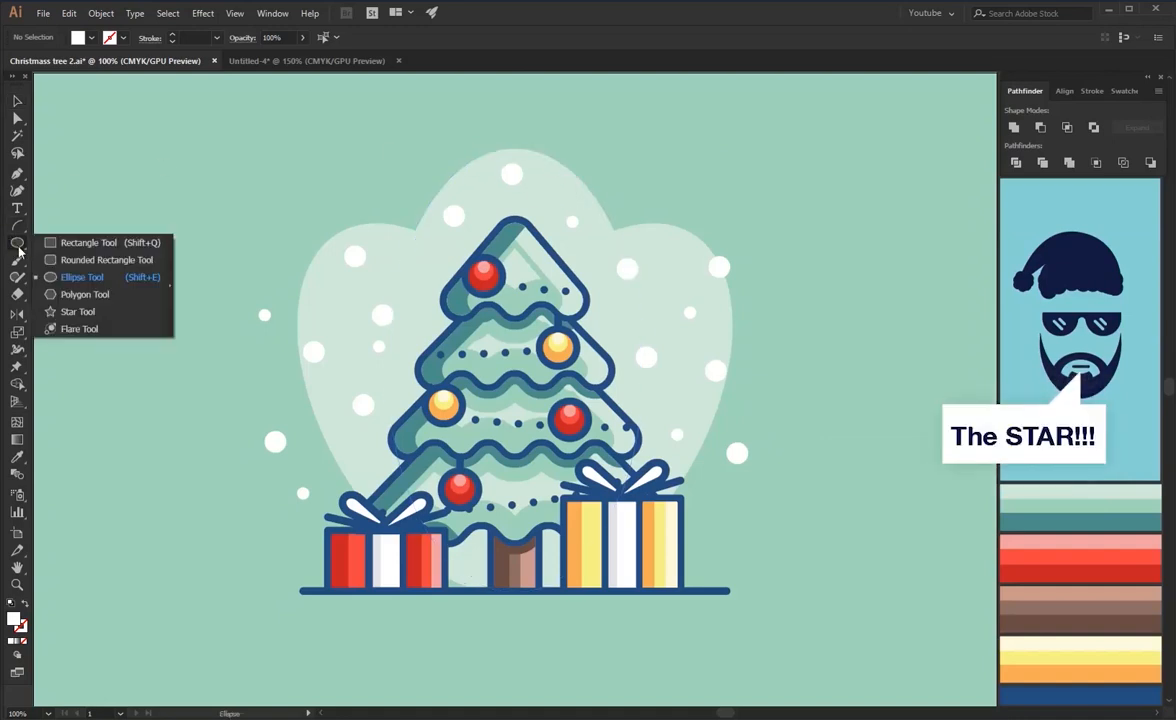
click(78, 311)
drag(514, 212, 527, 268)
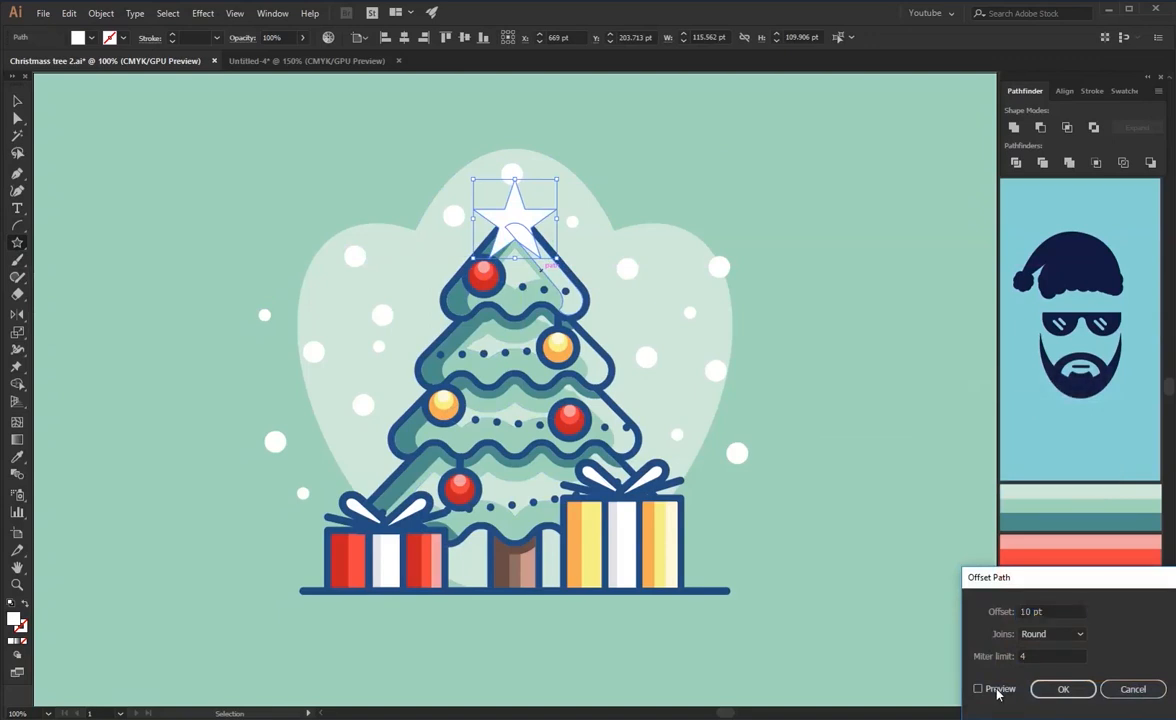
click(978, 689)
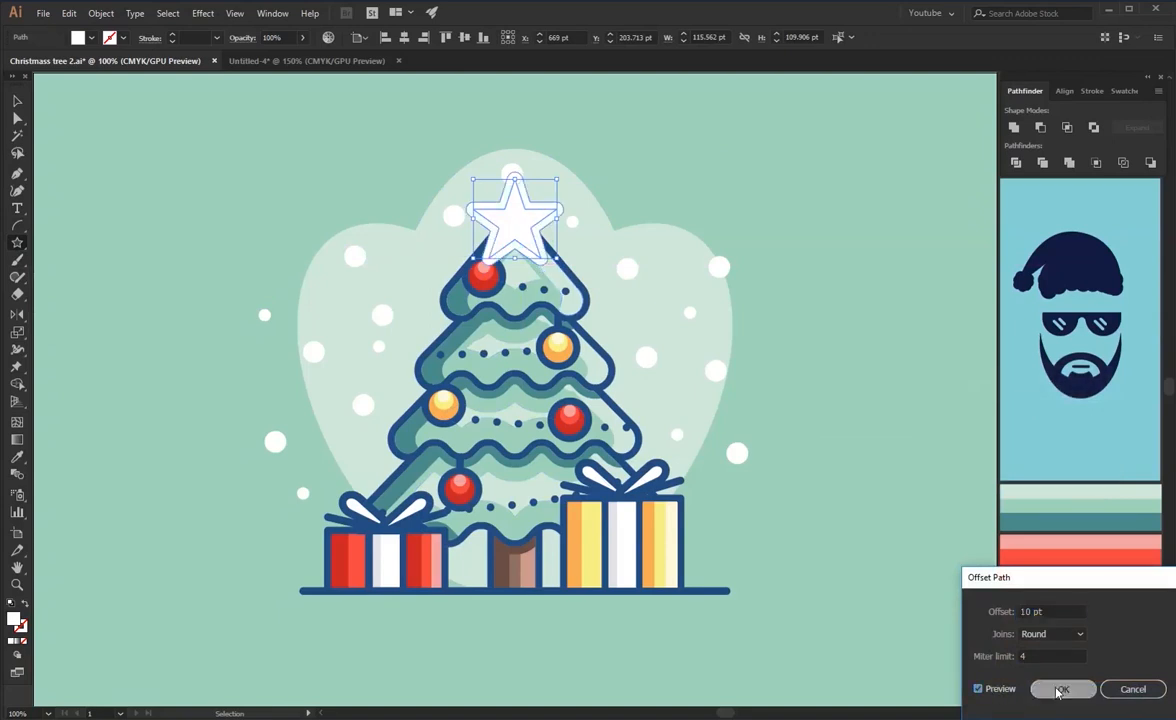
click(1060, 690)
Colour the treetop star yellow with its offset shape as a dark blue outline.
click(528, 224)
key(i)
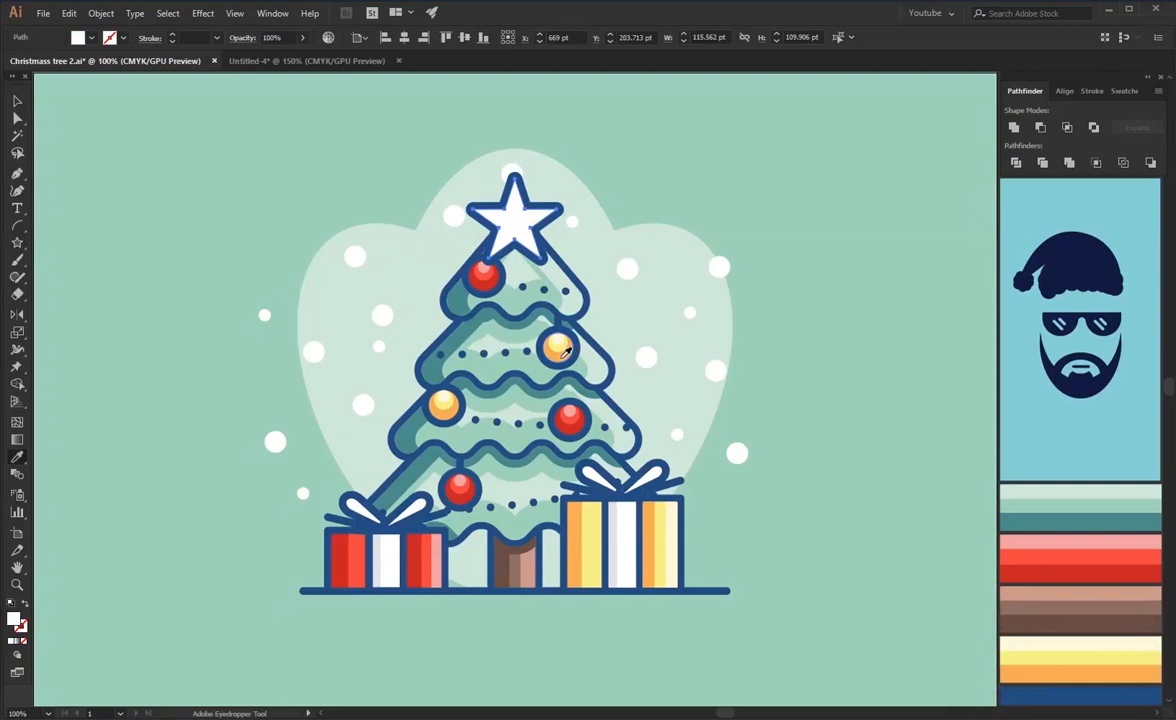
click(560, 345)
key(v)
click(537, 137)
Duplicate the yellow star in front of itself and raise the copy 20 pt.
key(m)
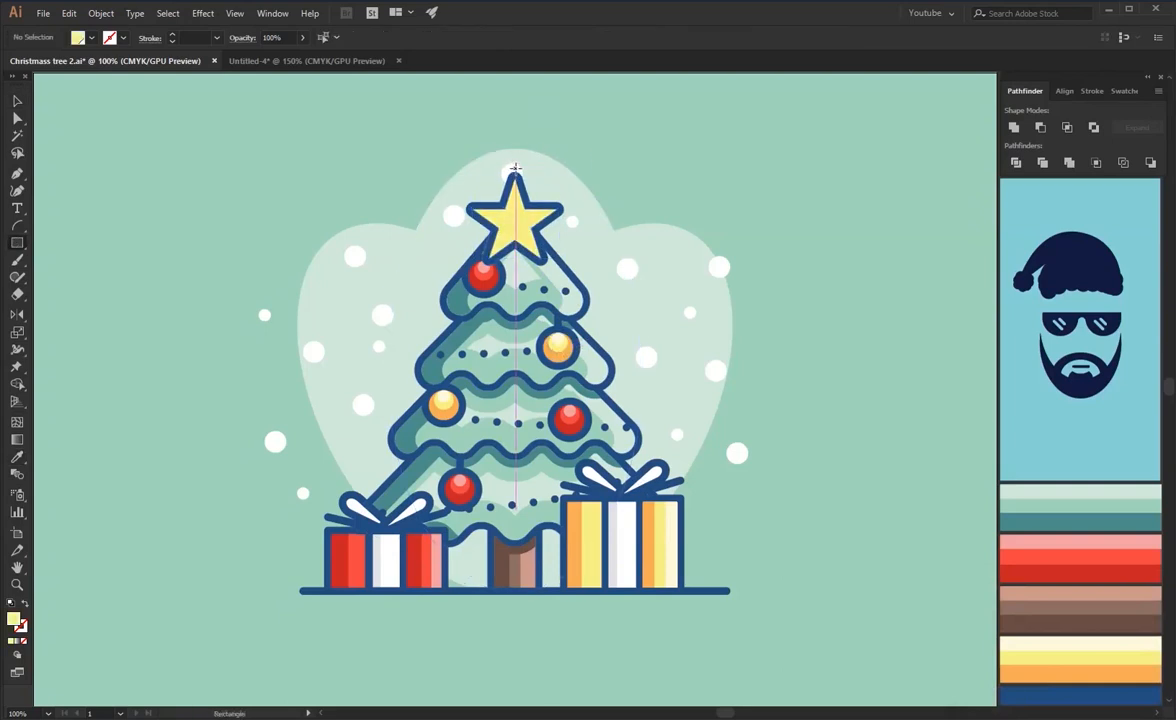
key(v)
click(522, 224)
key(ctrl+c)
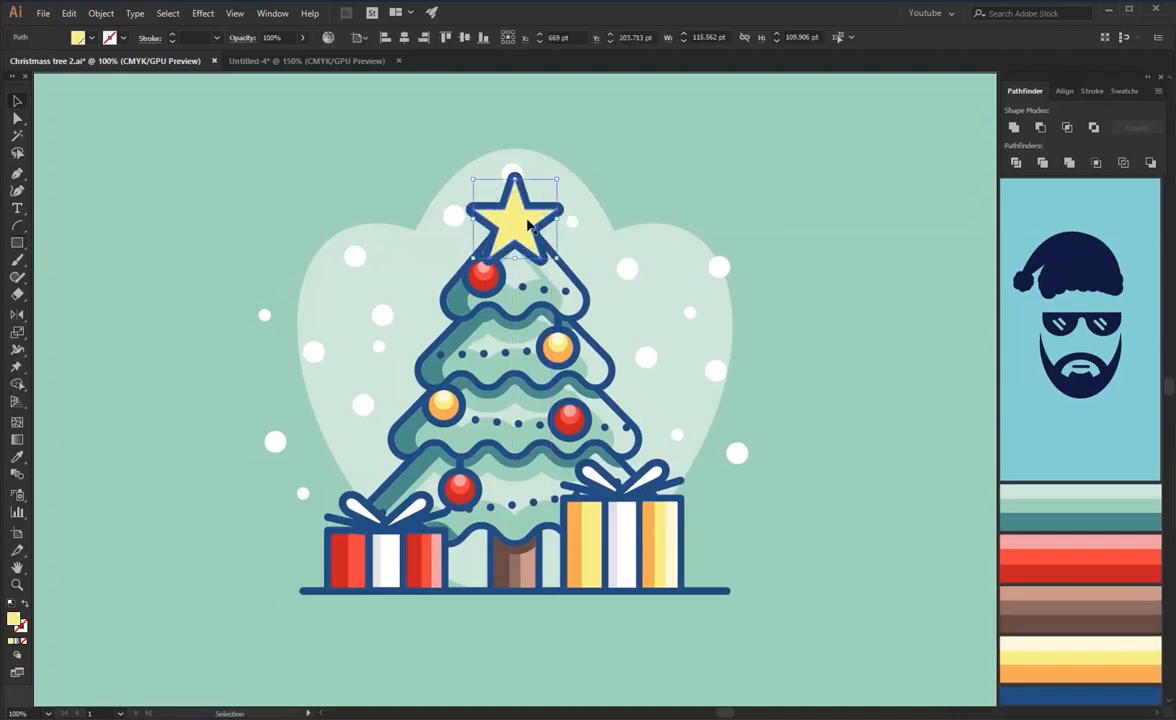
key(a)
key(ctrl+f)
key(shift+Up)
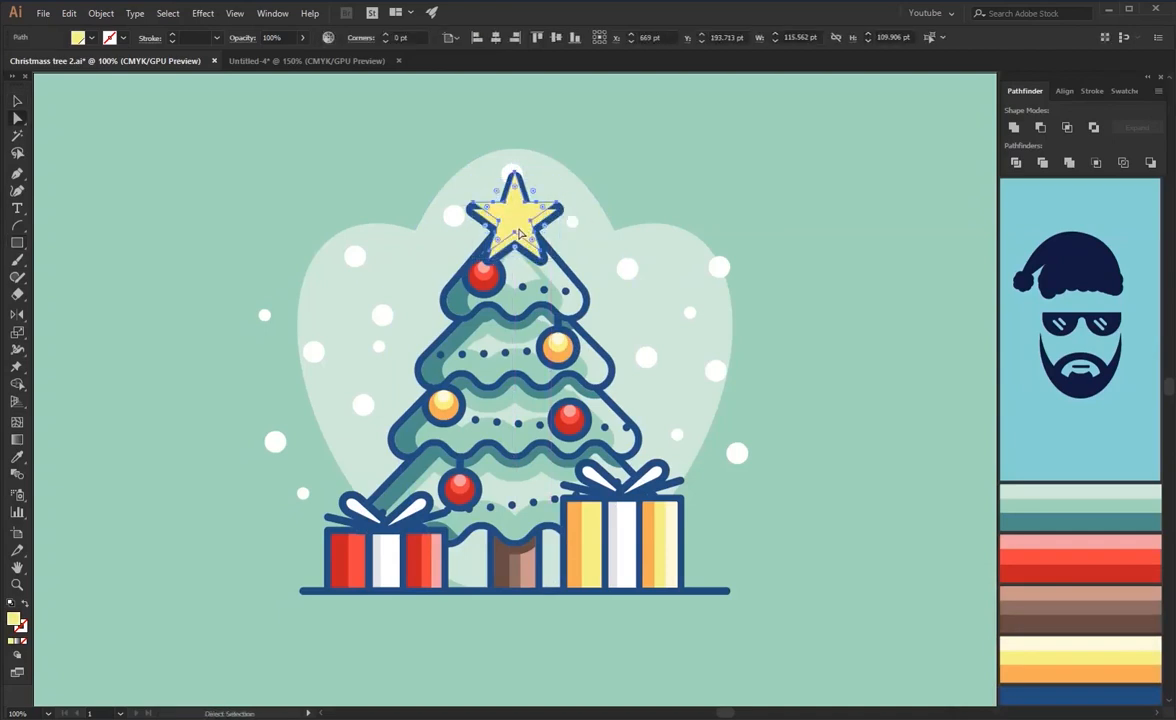
key(shift+Up)
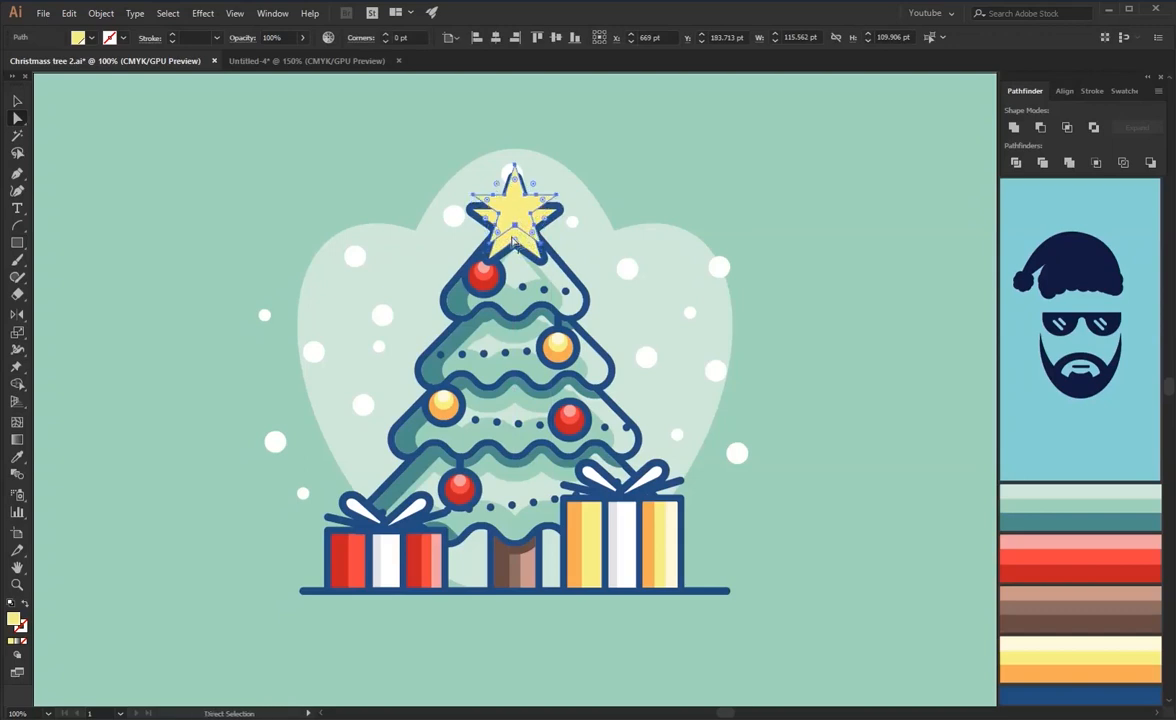
Cut a lower shadow shape from star copies with Pathfinder and fill it orange.
click(656, 236)
key(ctrl+f)
shift+click(510, 207)
click(516, 211)
click(1013, 127)
key(i)
click(580, 541)
key(v)
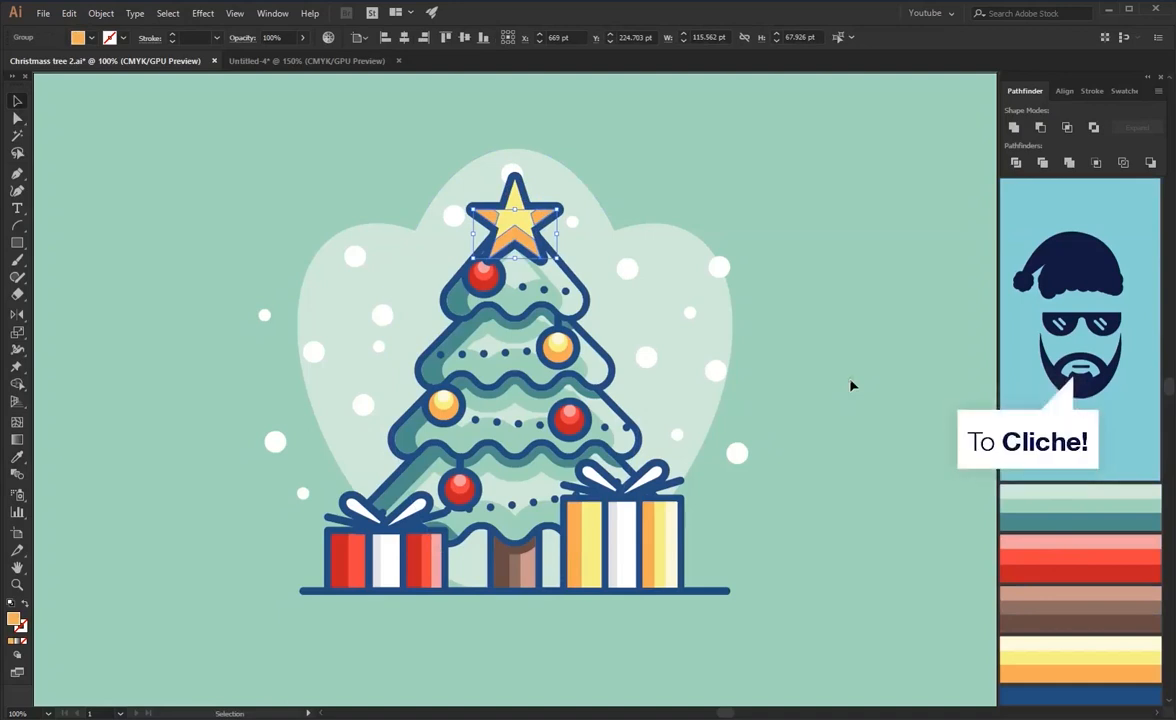
Remove the orange shadow's side pieces and delete the whole star from the treetop.
click(850, 386)
key(a)
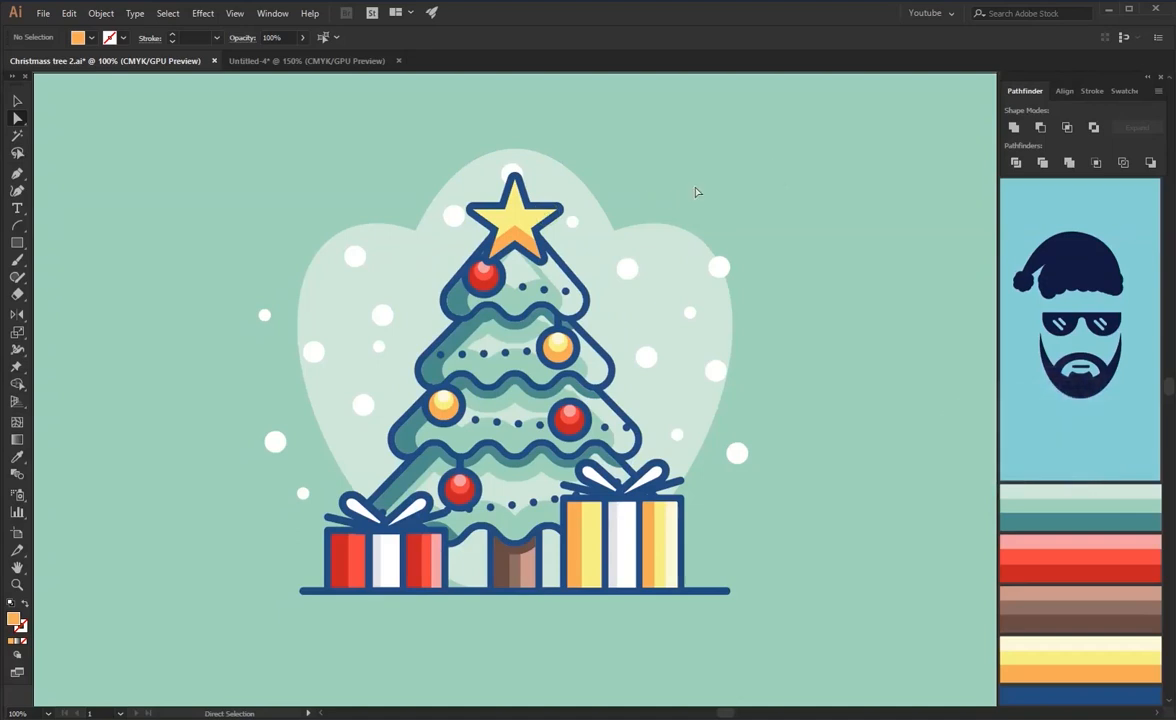
click(520, 243)
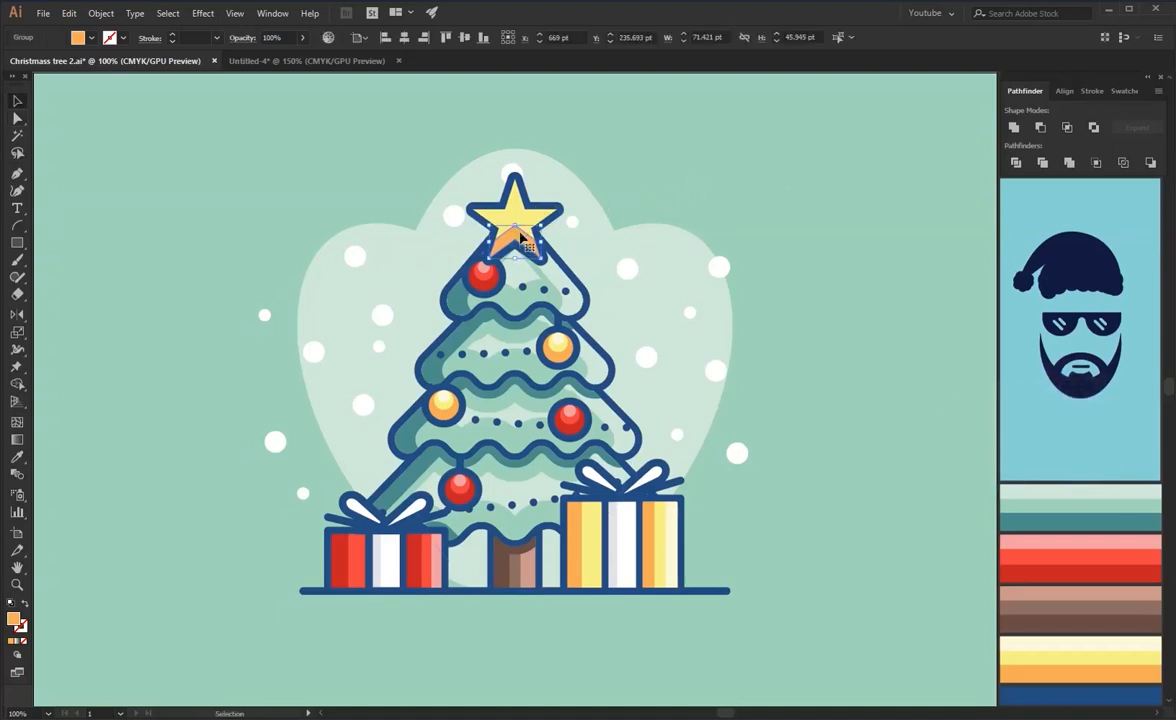
key(Delete)
Turn a dark blue circle about 95 pt across into a four-pointed star using Pucker & Bloat at -76%, and expand its appearance.
key(l)
drag(835, 255, 869, 289)
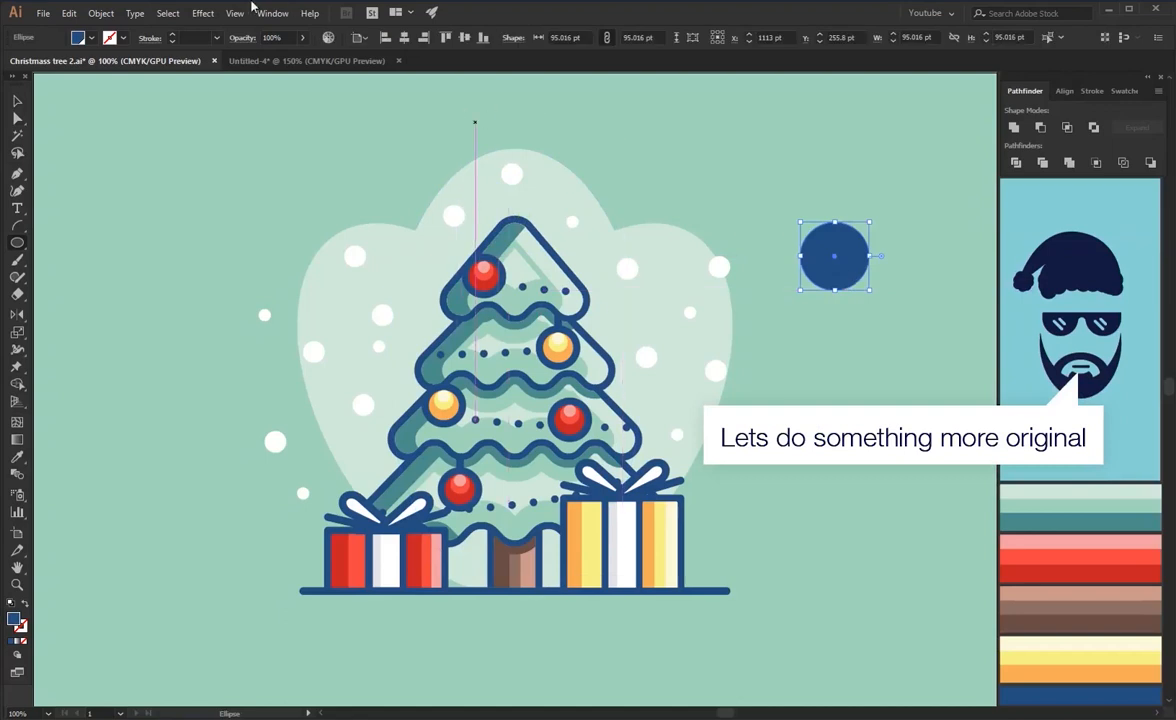
click(202, 14)
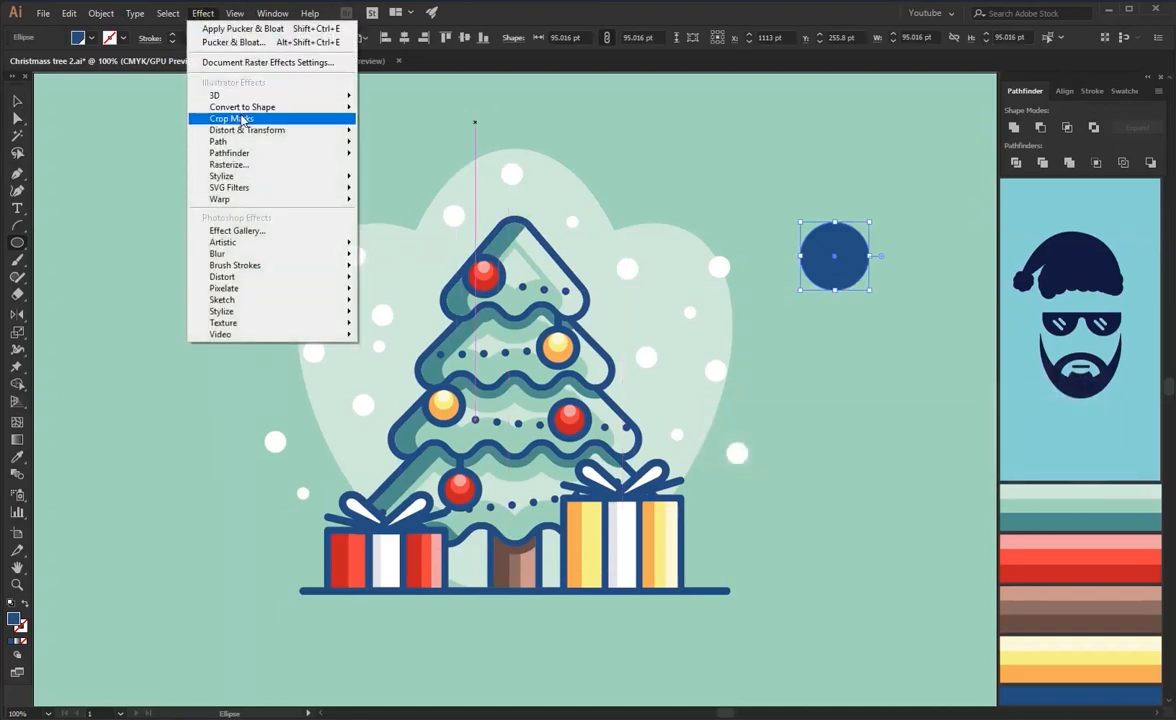
mouse_move(240, 129)
click(410, 148)
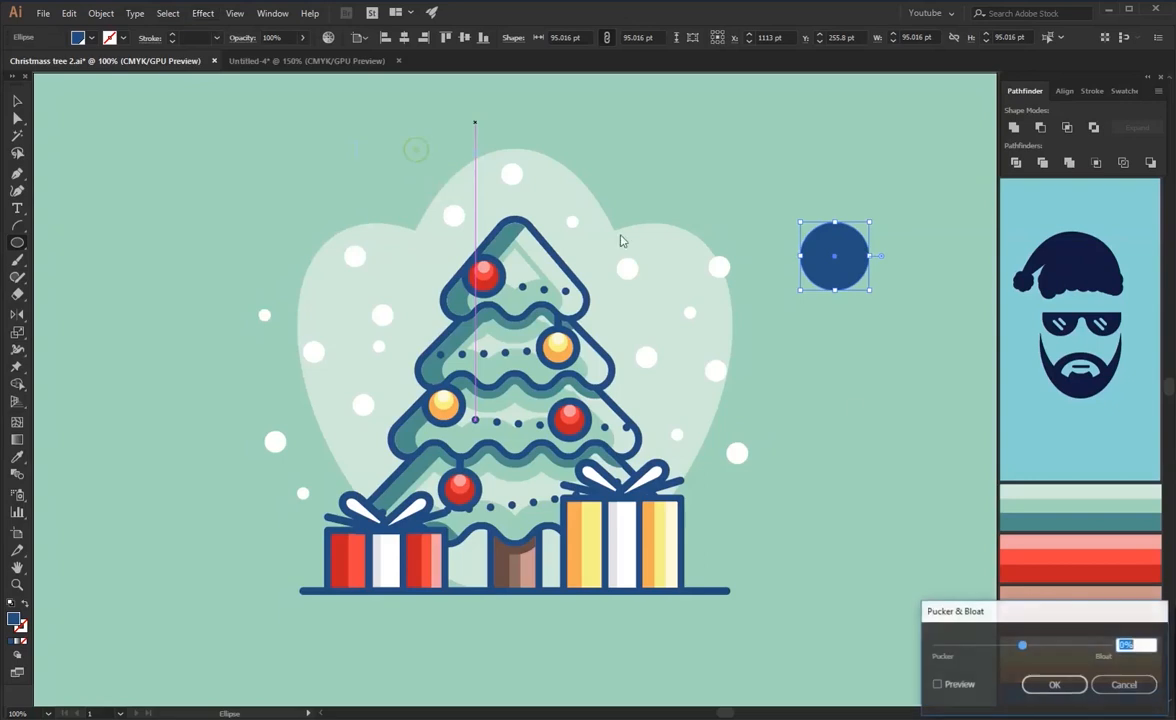
drag(1020, 645, 990, 645)
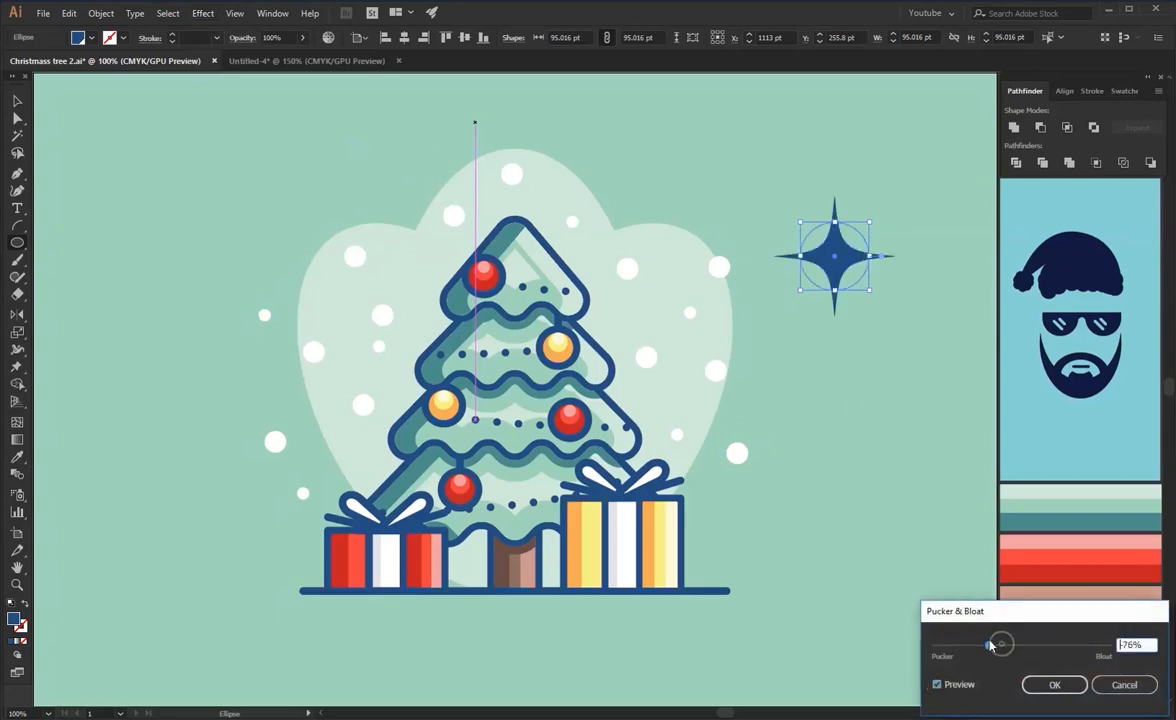
click(1053, 685)
click(100, 13)
click(148, 184)
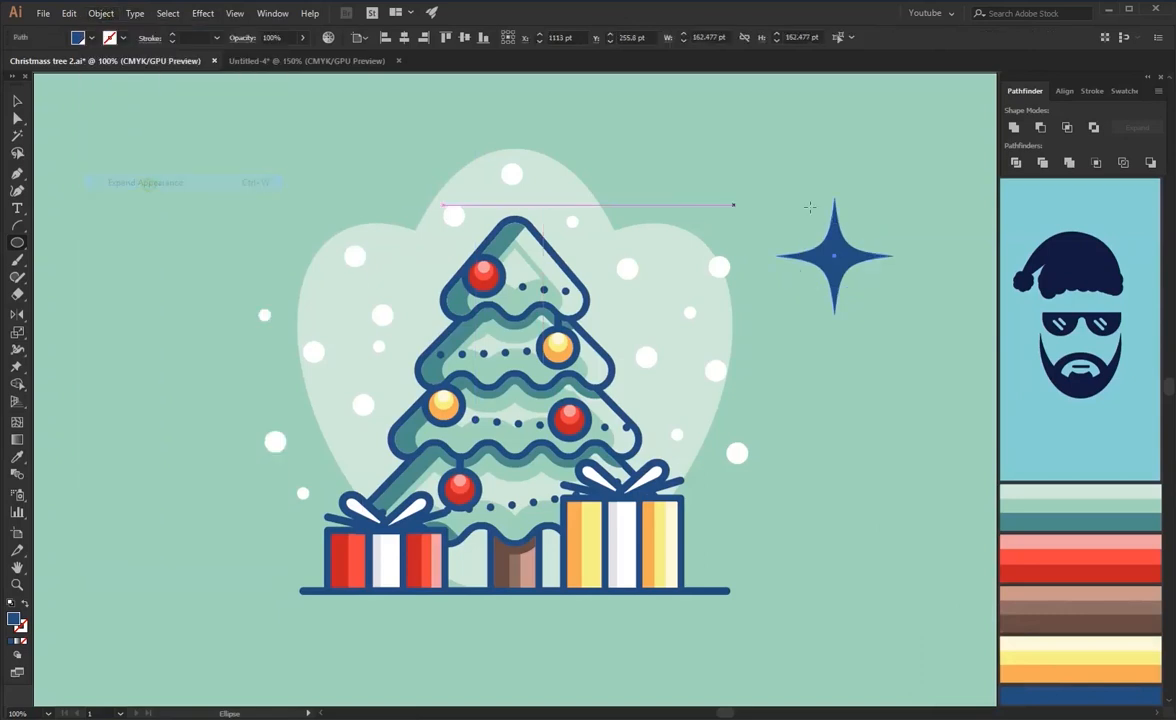
Cut narrow shading facets along the four-pointed star's vertical axis with a rectangle and Pathfinder Intersect.
key(v)
click(843, 186)
key(m)
drag(835, 190, 833, 342)
key(a)
click(822, 258)
shift+click(840, 260)
click(1067, 128)
key(v)
click(847, 222)
click(829, 330)
drag(839, 298, 835, 242)
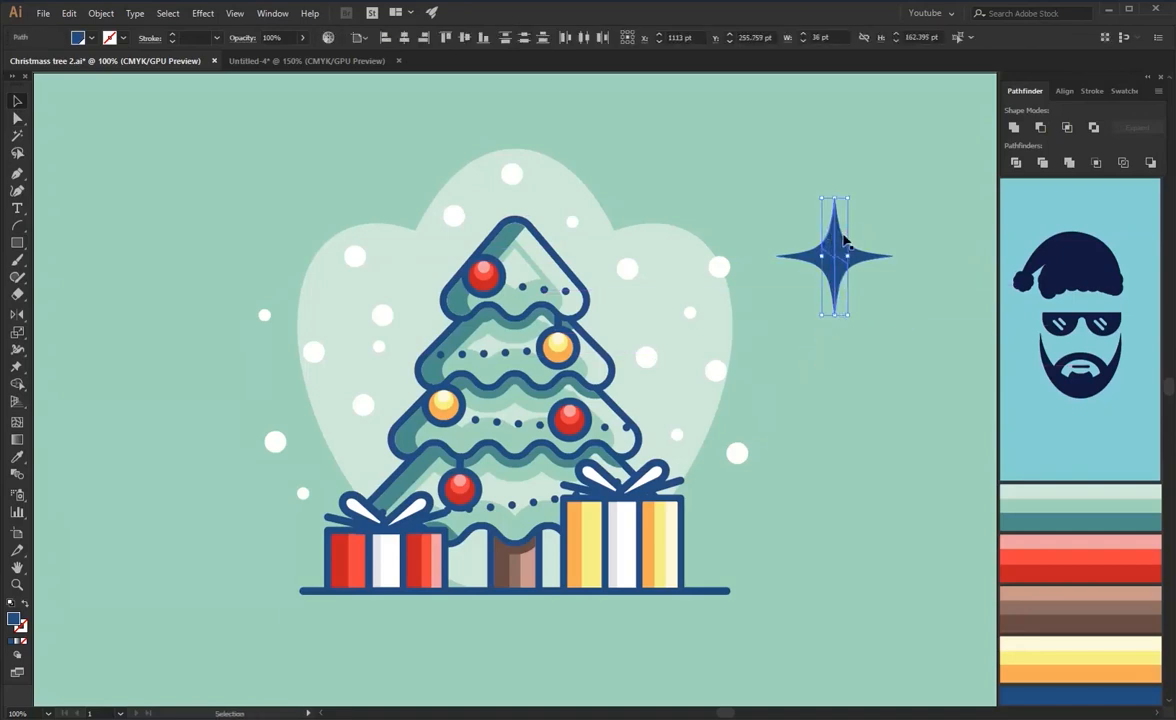
Fill the four-pointed star with yellow and its vertical facets with orange from the palette.
click(866, 254)
key(i)
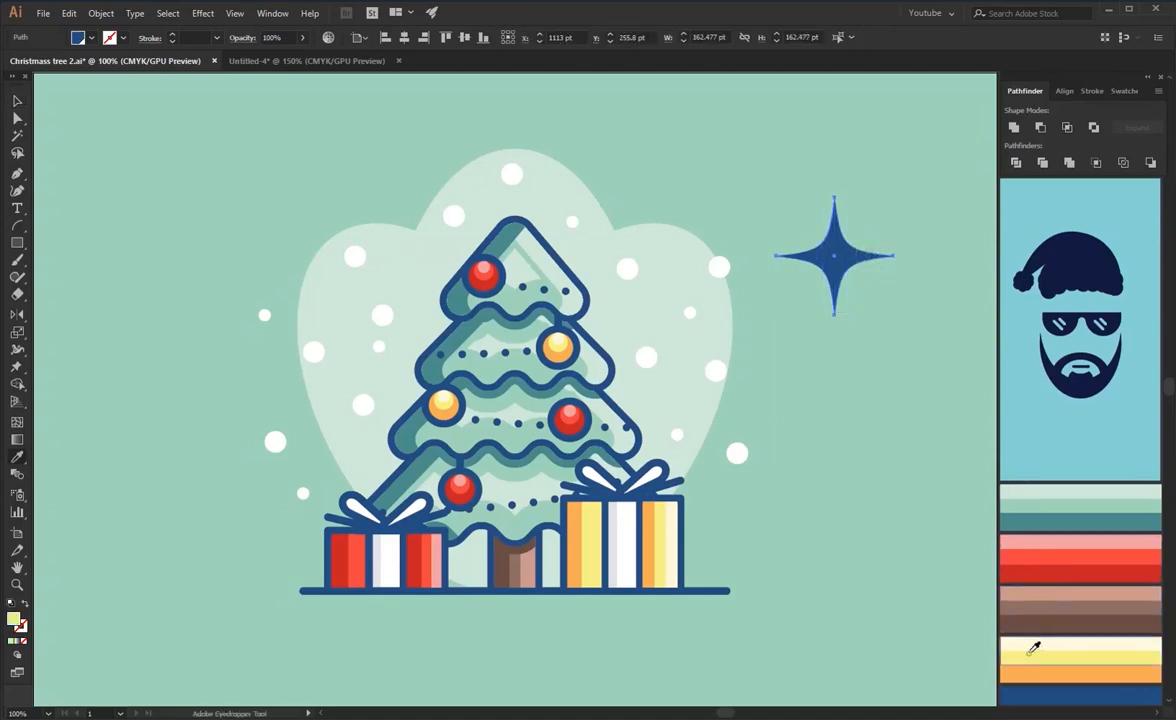
click(1032, 645)
key(v)
drag(815, 162, 861, 262)
shift+click(861, 260)
key(i)
click(1102, 670)
key(v)
click(908, 360)
click(860, 251)
key(ctrl+shift+o)
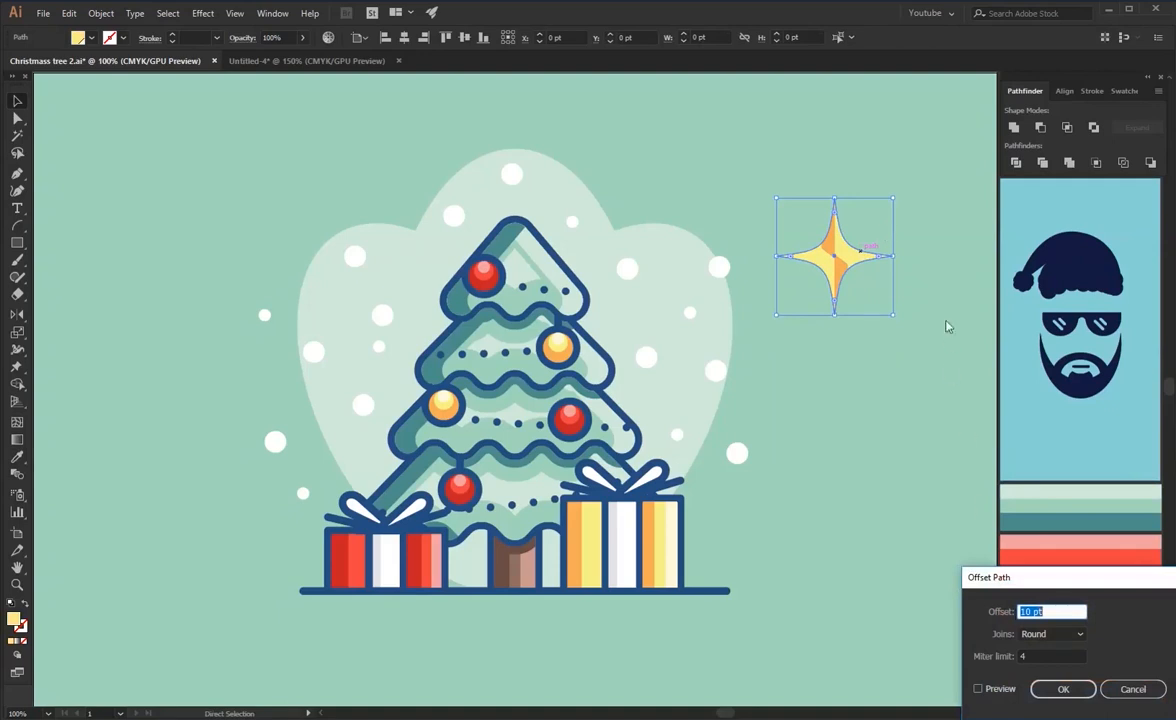
key(Escape)
Group the orange facets and place a copy rotated 90° along the star's horizontal axis.
drag(811, 203, 853, 250)
shift+click(853, 250)
key(ctrl+g)
click(869, 203)
click(831, 240)
shift+click(840, 268)
drag(850, 193, 756, 212)
Offset the star's path outward by 10 pt with round joins and fill the new outline shape dark blue.
click(798, 232)
click(811, 249)
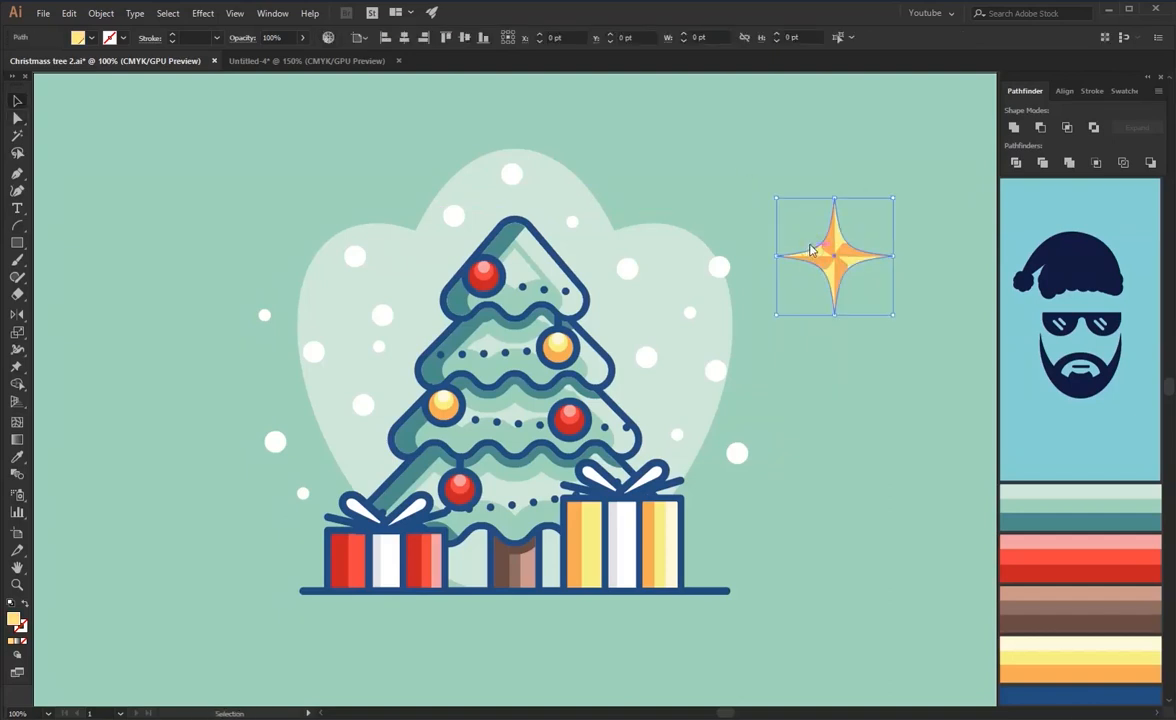
key(ctrl+shift+o)
click(978, 689)
key(Return)
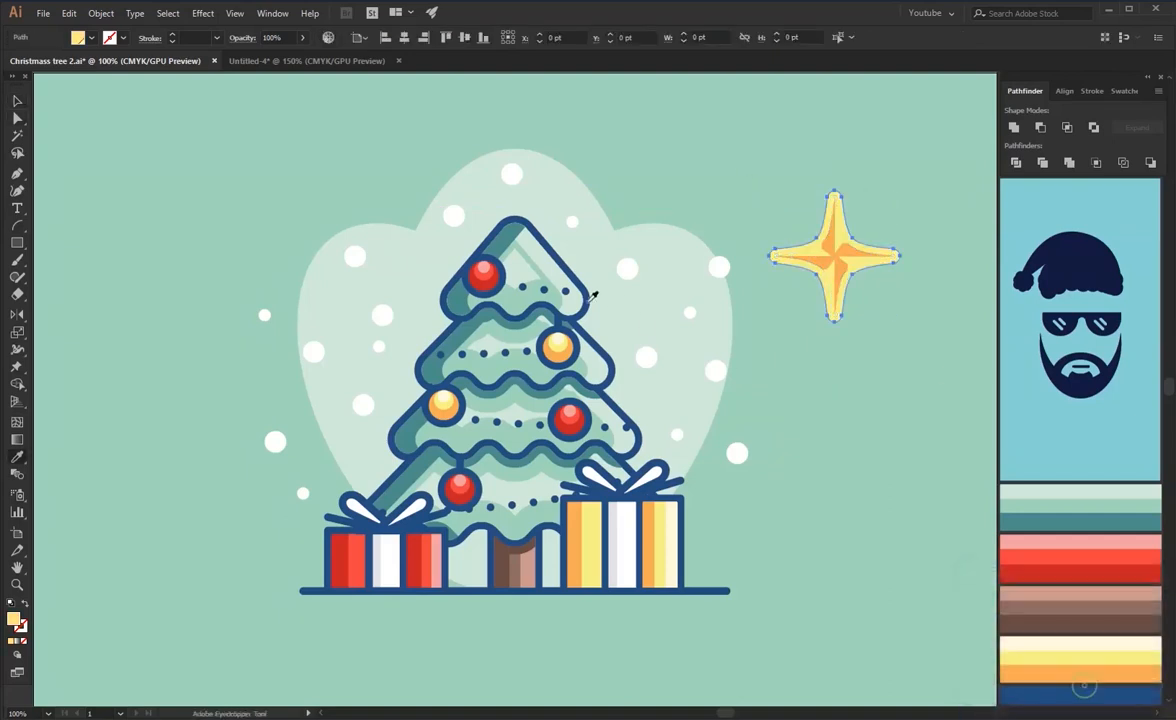
Place the grouped, outlined star on the treetop and add a smaller copy rotated 45° behind it.
key(v)
right_click(872, 246)
click(905, 334)
drag(845, 248, 525, 214)
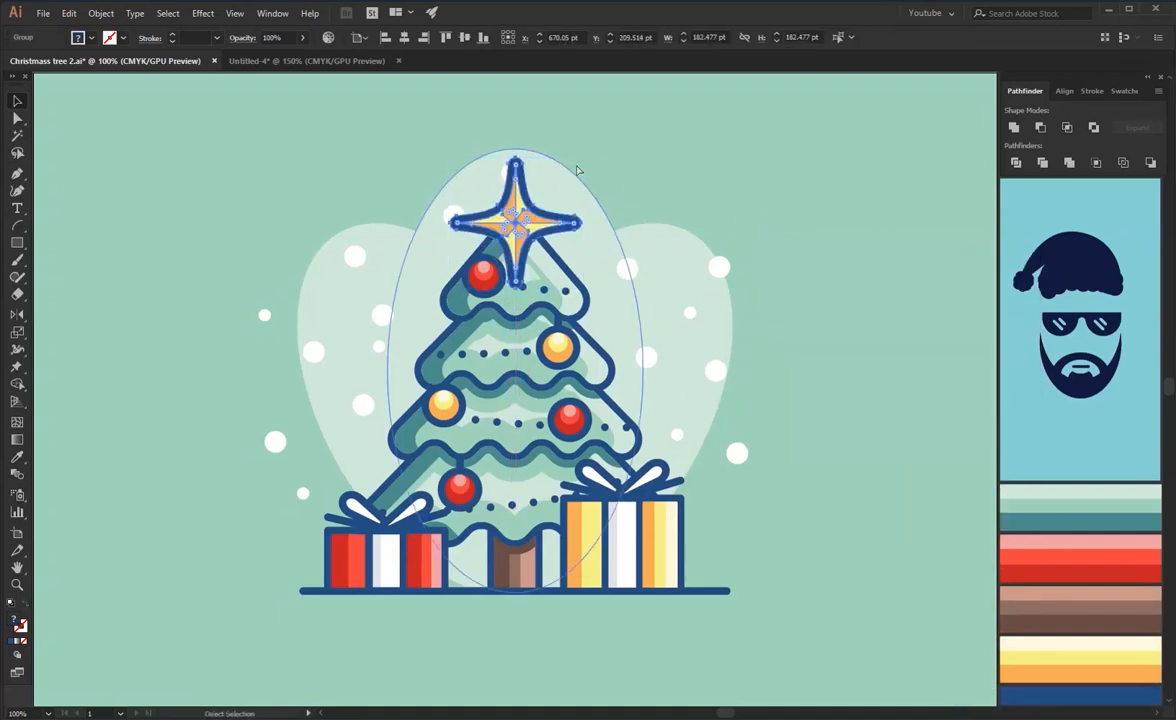
drag(587, 153, 555, 185)
click(682, 148)
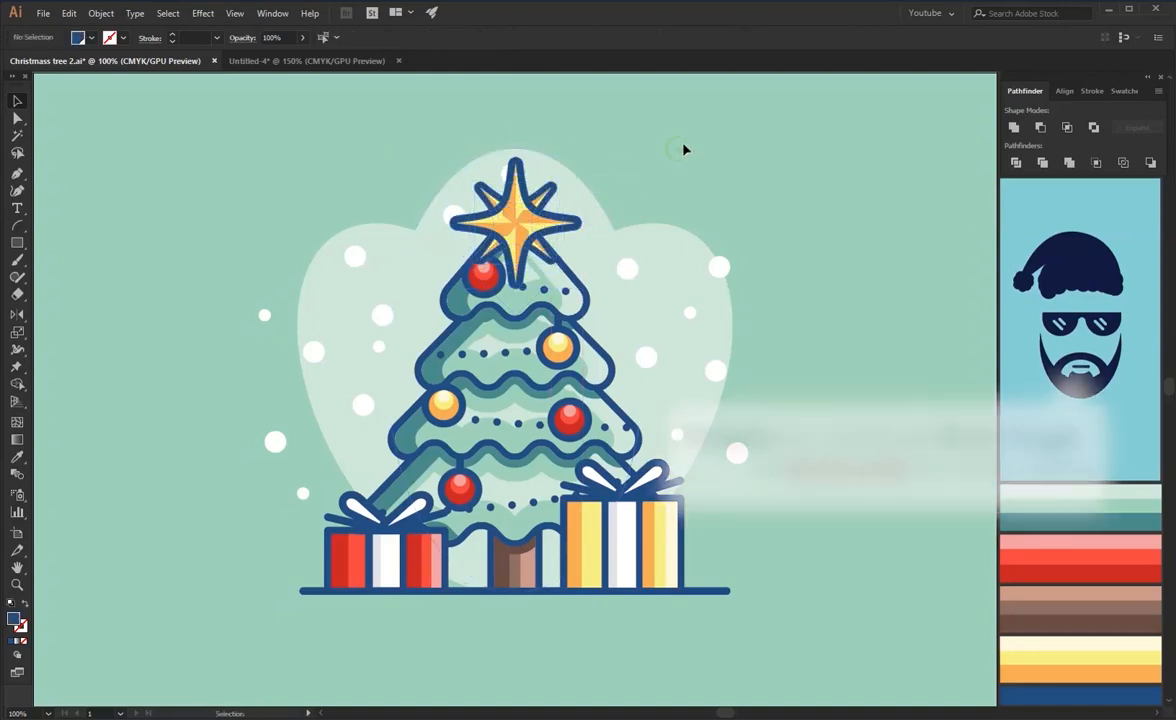